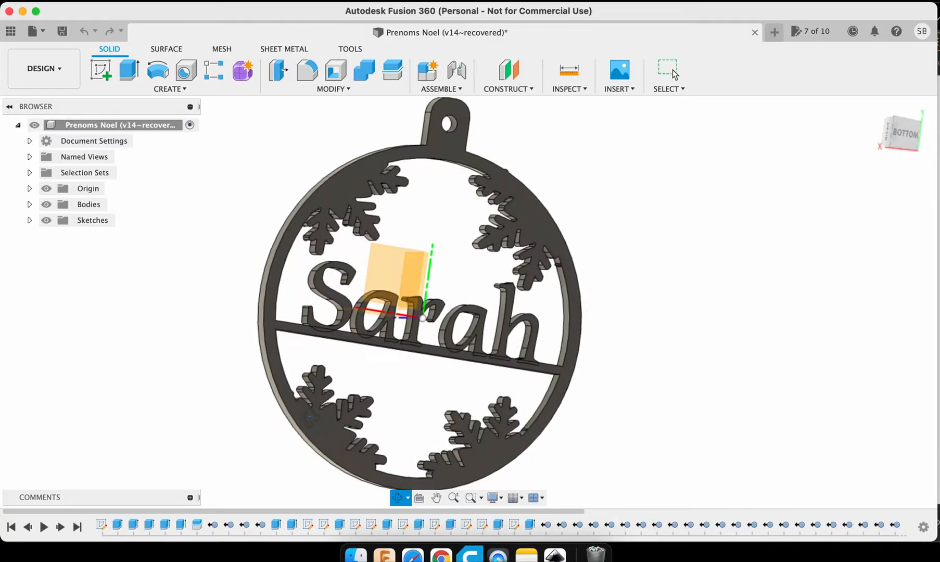
pyautogui.press('Escape')
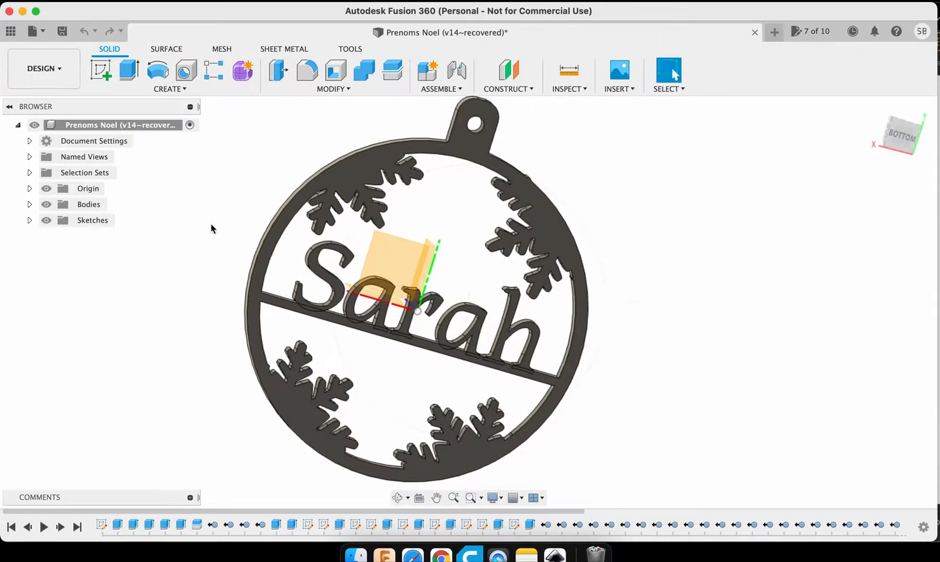
pyautogui.click(399, 498)
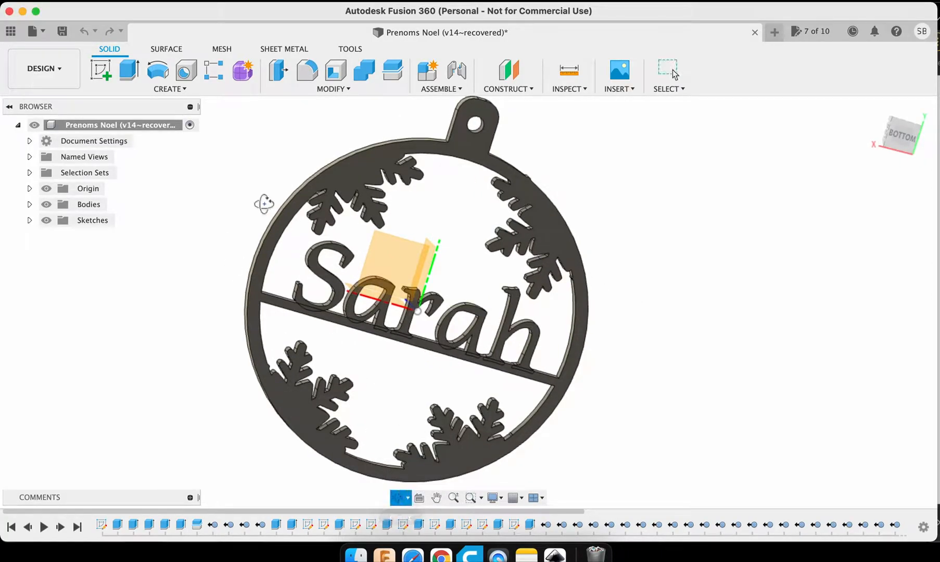
pyautogui.moveTo(258, 197)
pyautogui.mouseDown()
pyautogui.moveTo(244, 203)
pyautogui.moveTo(252, 243)
pyautogui.moveTo(241, 143)
pyautogui.moveTo(279, 161)
pyautogui.moveTo(310, 197)
pyautogui.moveTo(263, 193)
pyautogui.mouseUp()
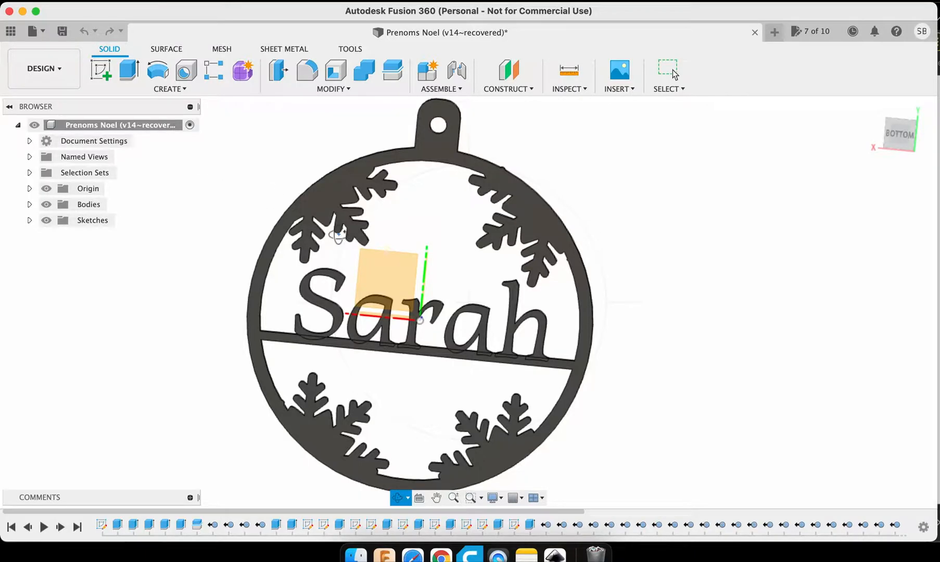
pyautogui.moveTo(290, 237)
pyautogui.mouseDown()
pyautogui.moveTo(460, 202)
pyautogui.moveTo(301, 268)
pyautogui.moveTo(342, 300)
pyautogui.moveTo(305, 330)
pyautogui.moveTo(356, 289)
pyautogui.moveTo(259, 267)
pyautogui.moveTo(321, 329)
pyautogui.moveTo(319, 312)
pyautogui.mouseUp()
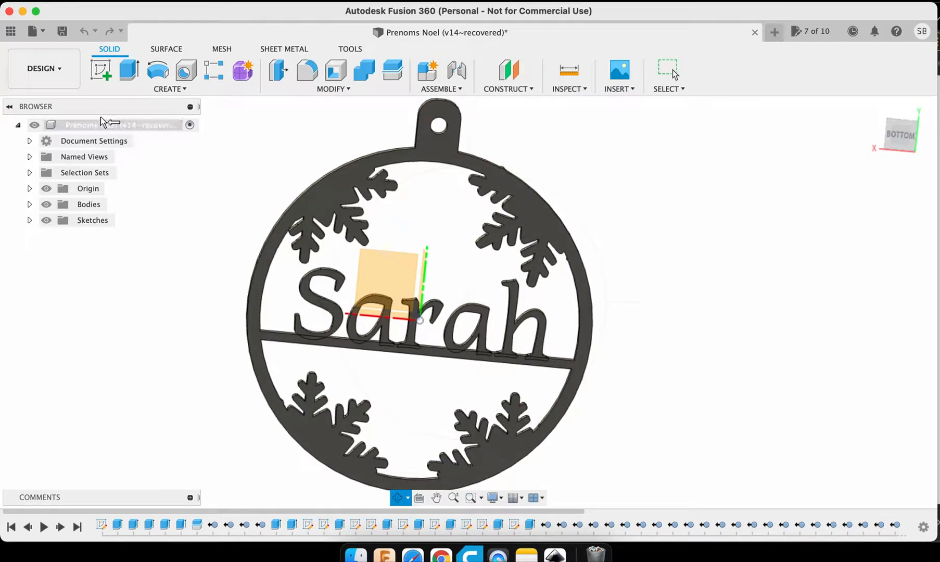
# Step: Create a new design and start a sketch on the vertical origin plane seen from the Right view
pyautogui.click(112, 1)
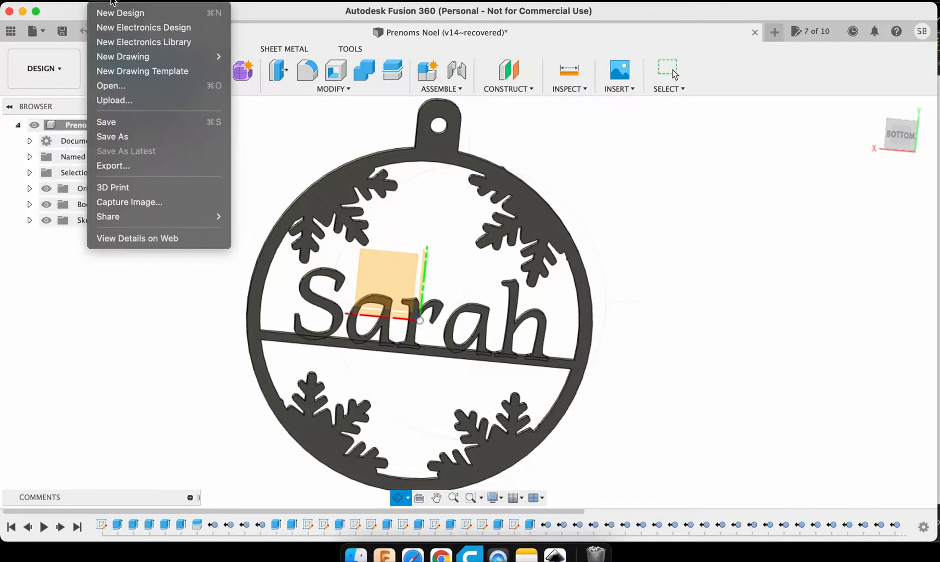
pyautogui.click(110, 14)
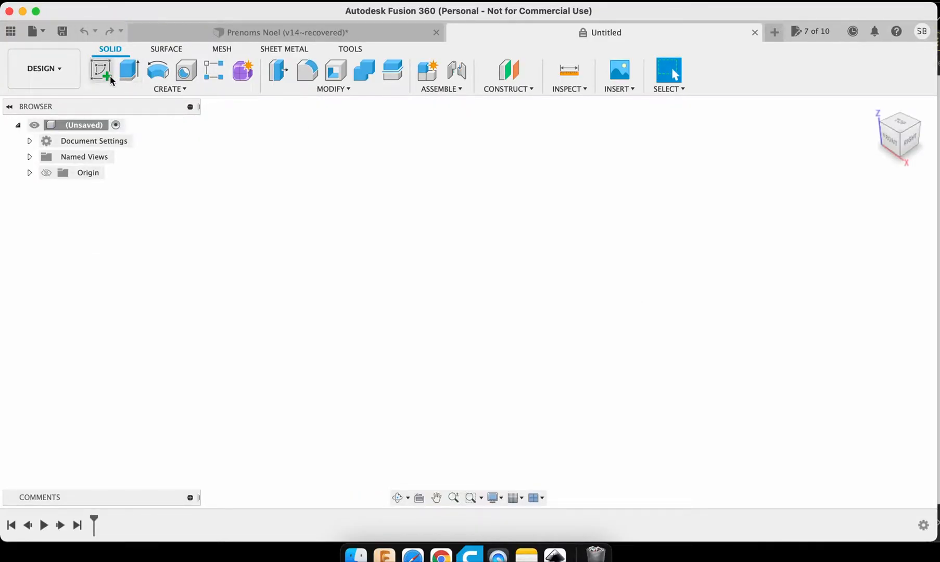
pyautogui.click(110, 76)
pyautogui.click(467, 304)
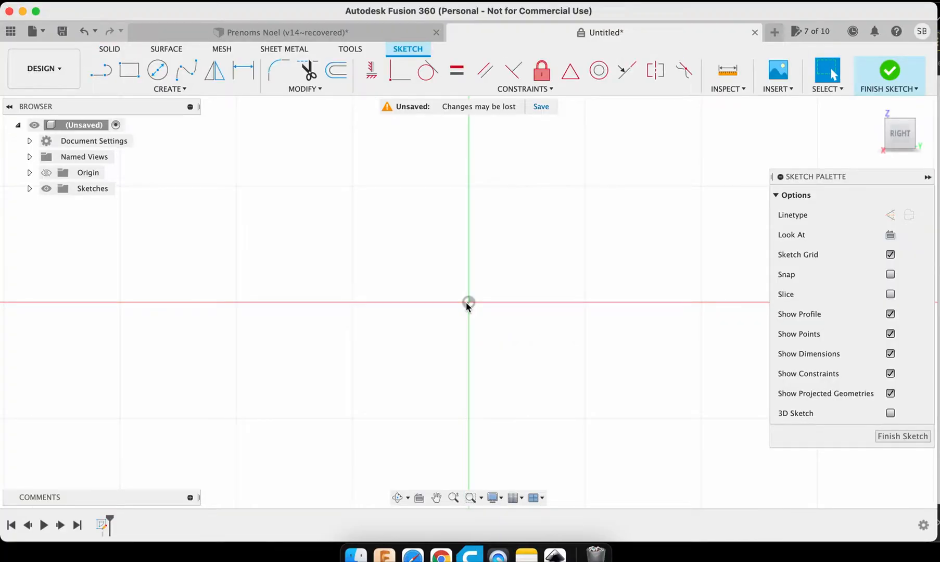
pyautogui.click(321, 31)
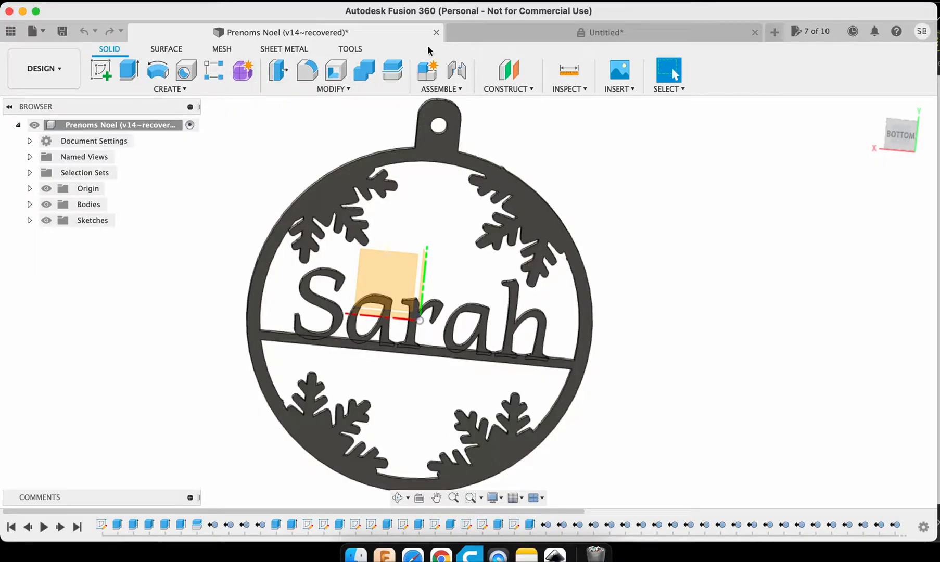
pyautogui.click(568, 30)
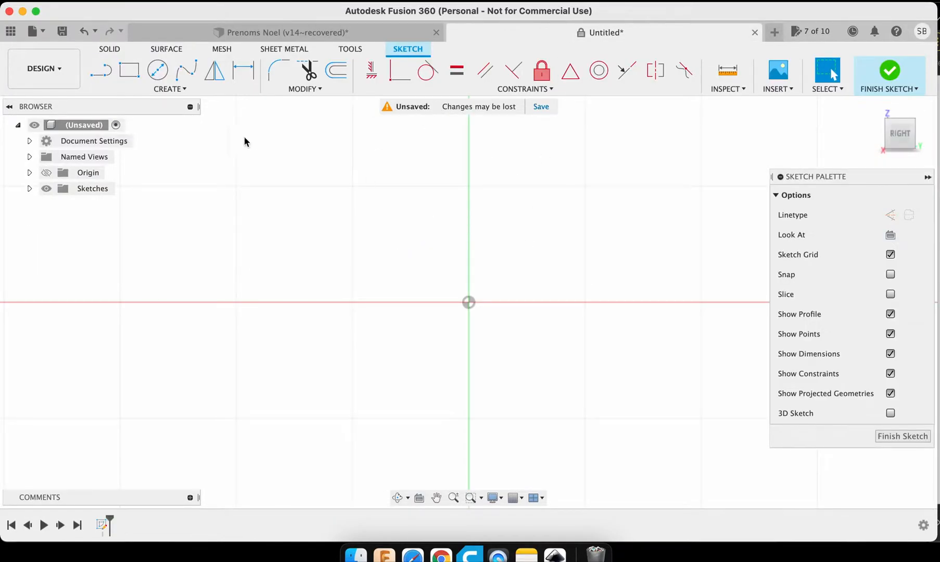
# Step: Sketch a circle of 80 mm diameter centred on the origin
pyautogui.click(156, 70)
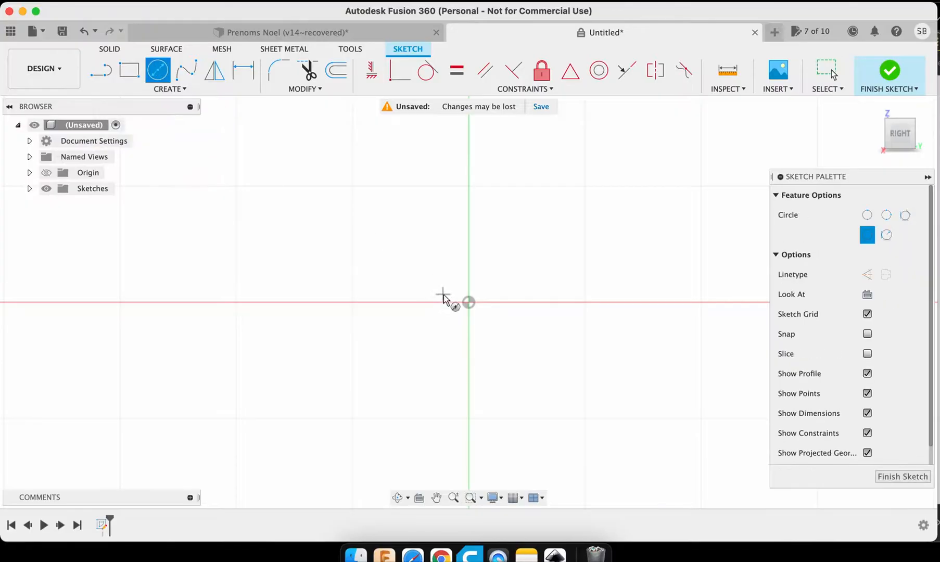
pyautogui.click(474, 300)
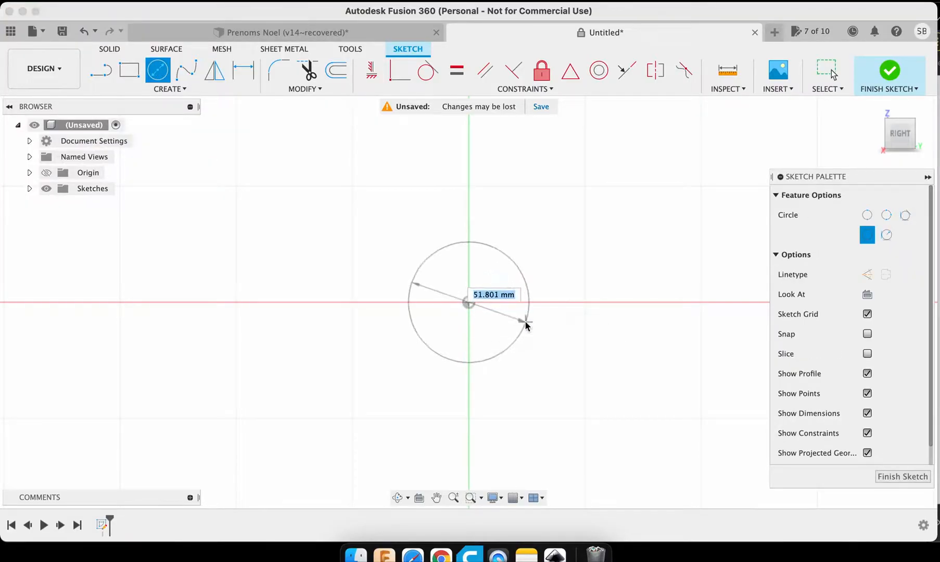
pyautogui.write('6')
pyautogui.press('BackSpace')
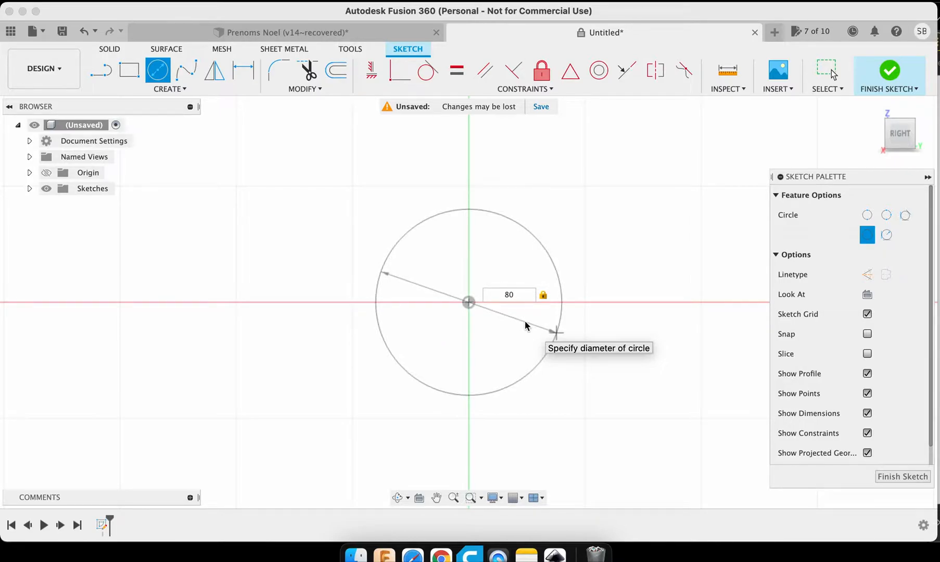
pyautogui.press('Return')
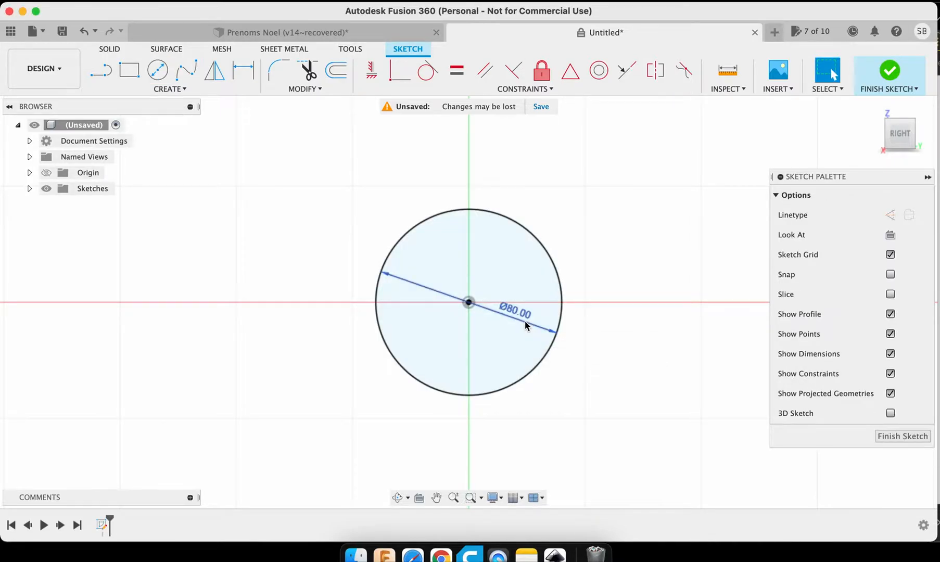
# Step: Offset the 80 mm circle outward by 3 mm to form the ornament's ring outline
pyautogui.click(391, 255)
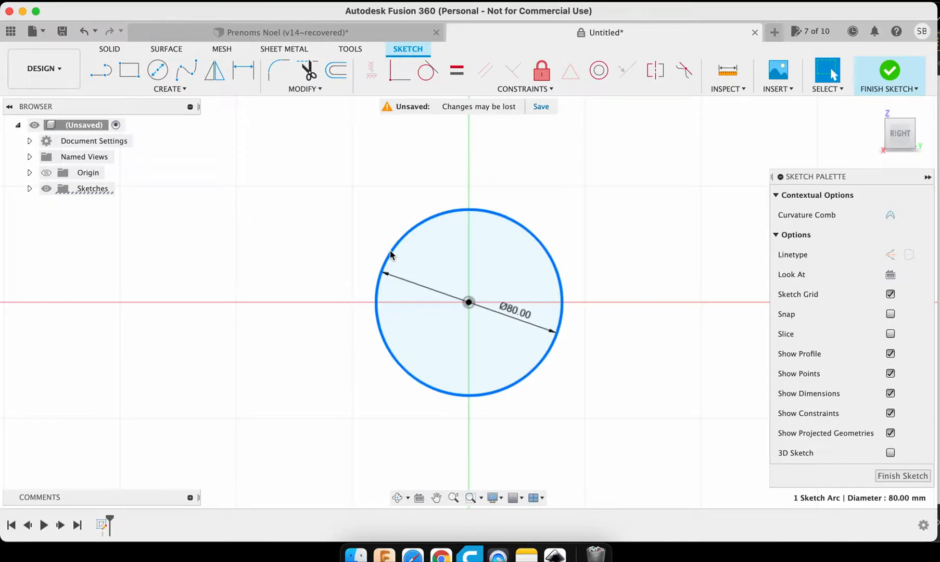
pyautogui.press('o')
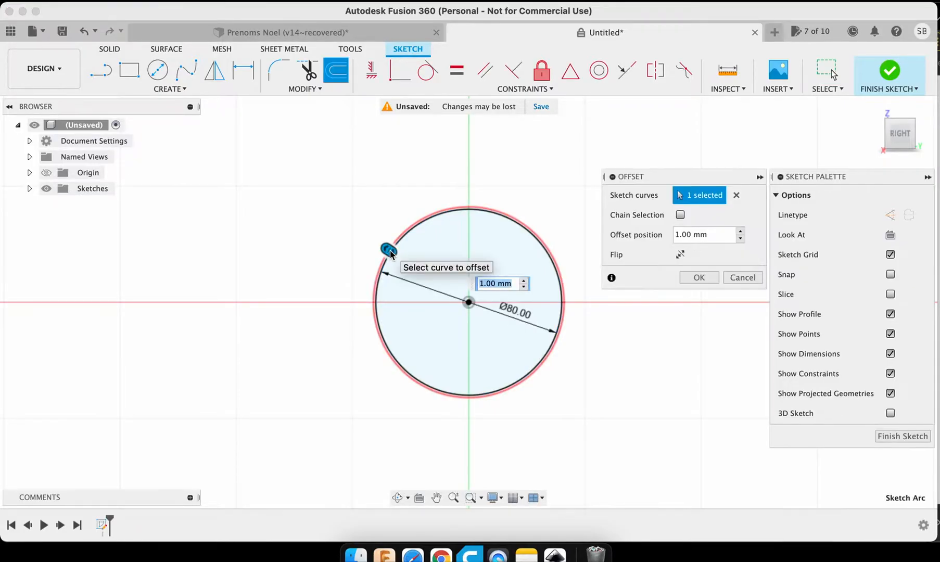
pyautogui.write('3')
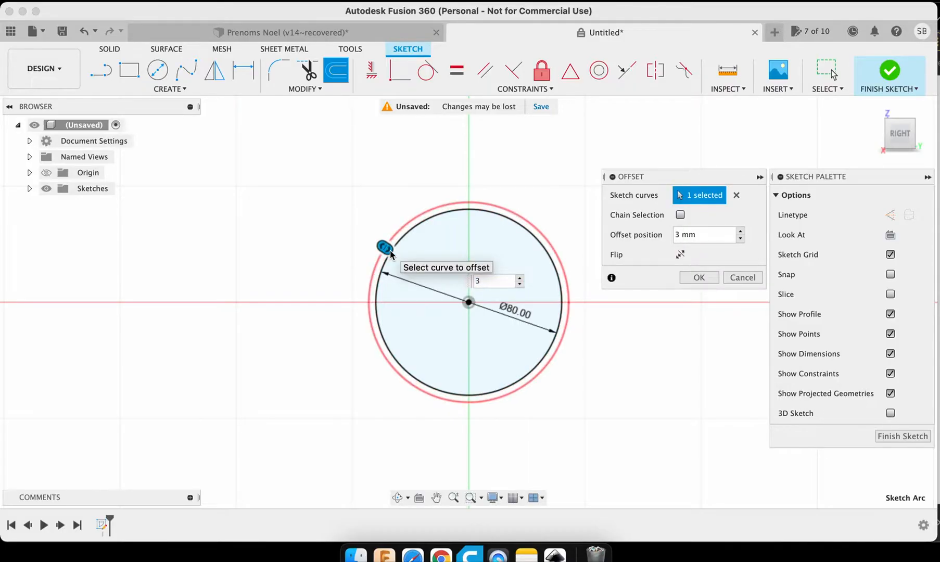
pyautogui.press('Return')
pyautogui.scroll(3, 390, 253)
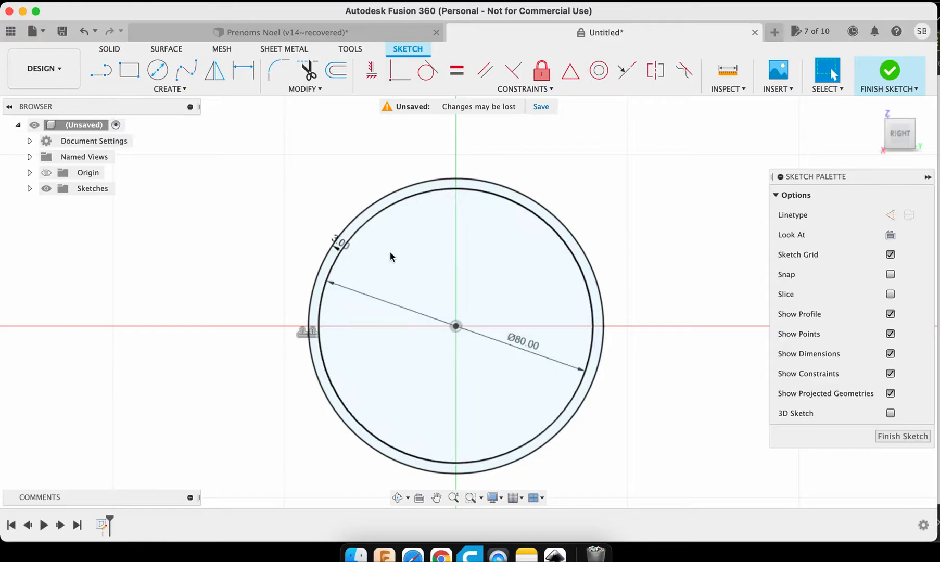
pyautogui.scroll(3, 391, 255)
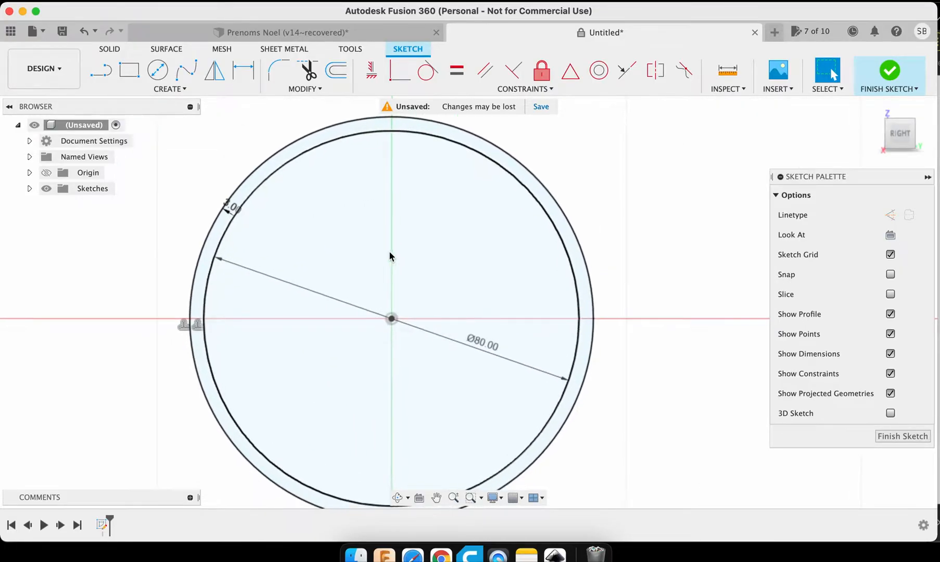
pyautogui.scroll(-3, 390, 256)
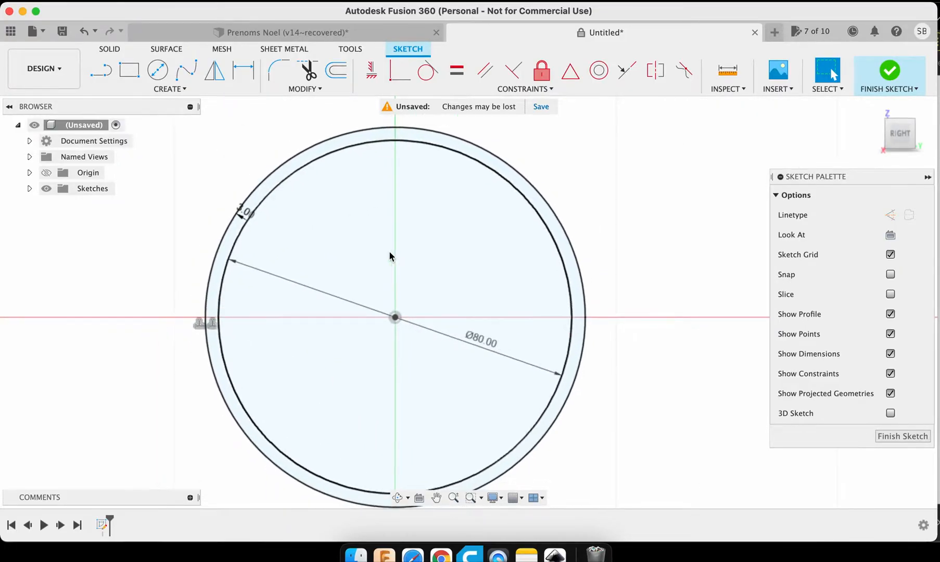
# Step: Save the design under the name TUTO in the Admin Project location
pyautogui.click(534, 111)
pyautogui.write('TUTO')
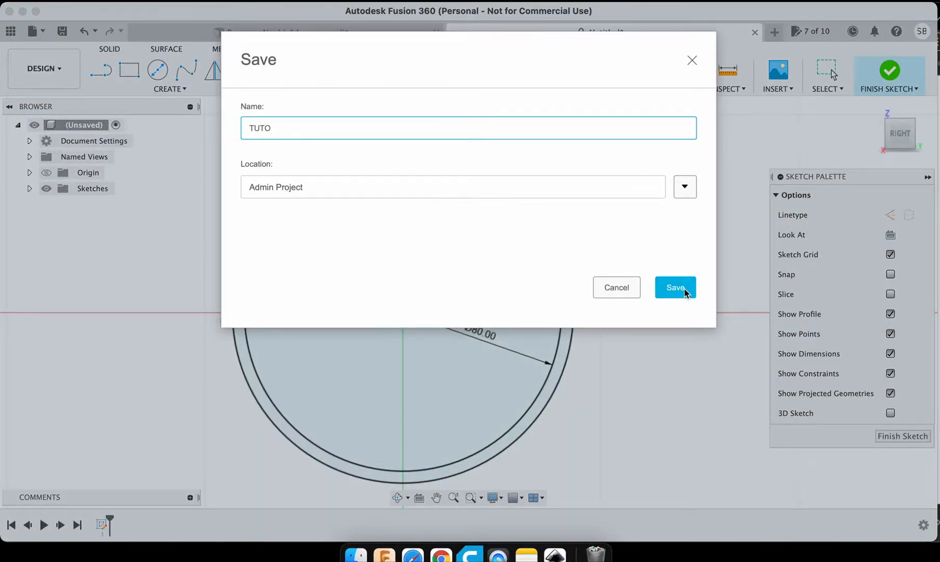
pyautogui.click(675, 287)
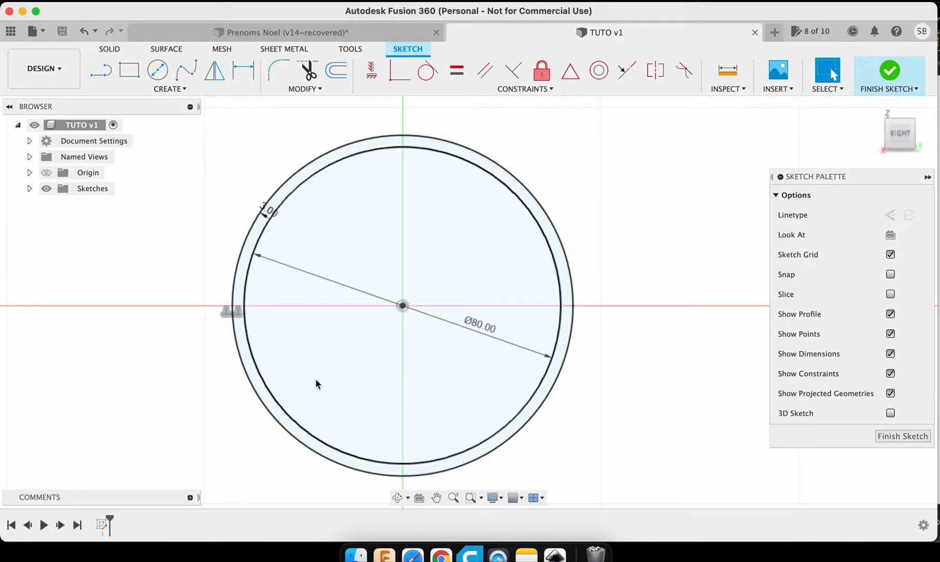
# Step: Sketch a vertical line 6 mm long straight down from the origin and make it a construction line
pyautogui.scroll(3, 318, 384)
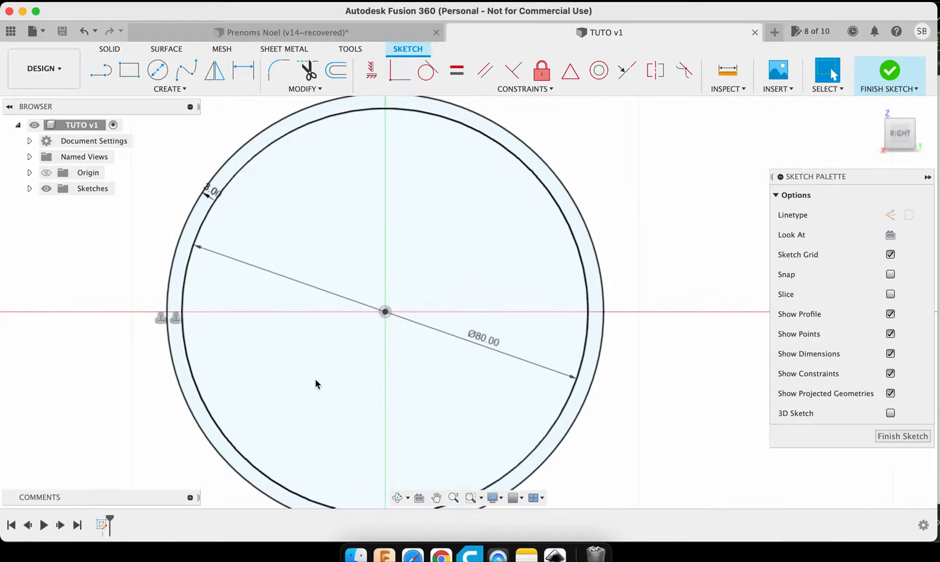
pyautogui.scroll(-1, 315, 384)
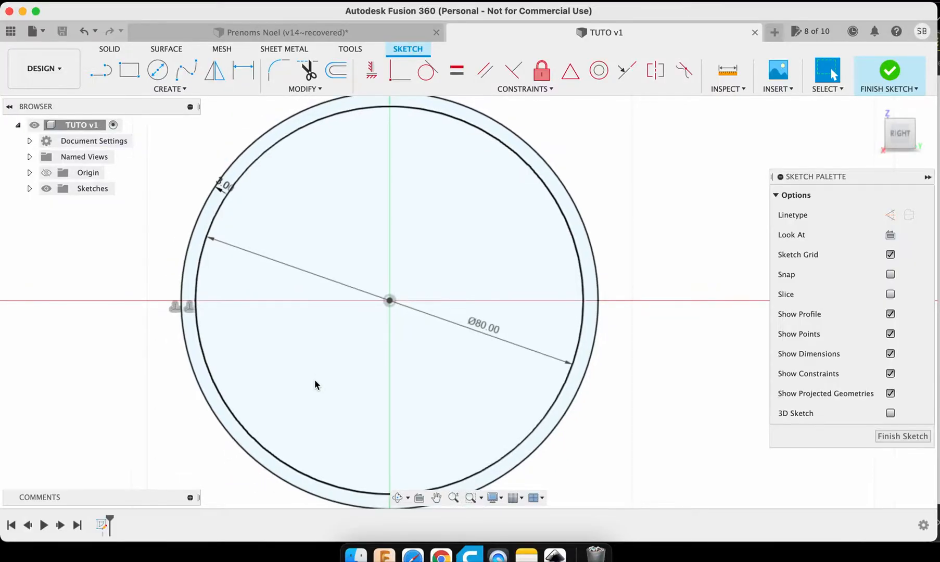
pyautogui.scroll(-2, 315, 385)
pyautogui.hscroll(2, 262, 362)
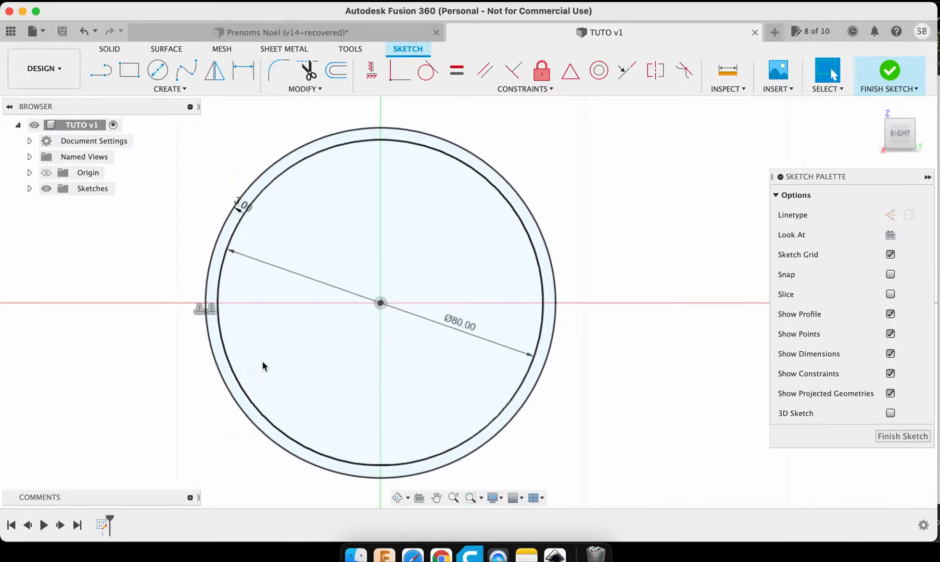
pyautogui.scroll(-1, 262, 364)
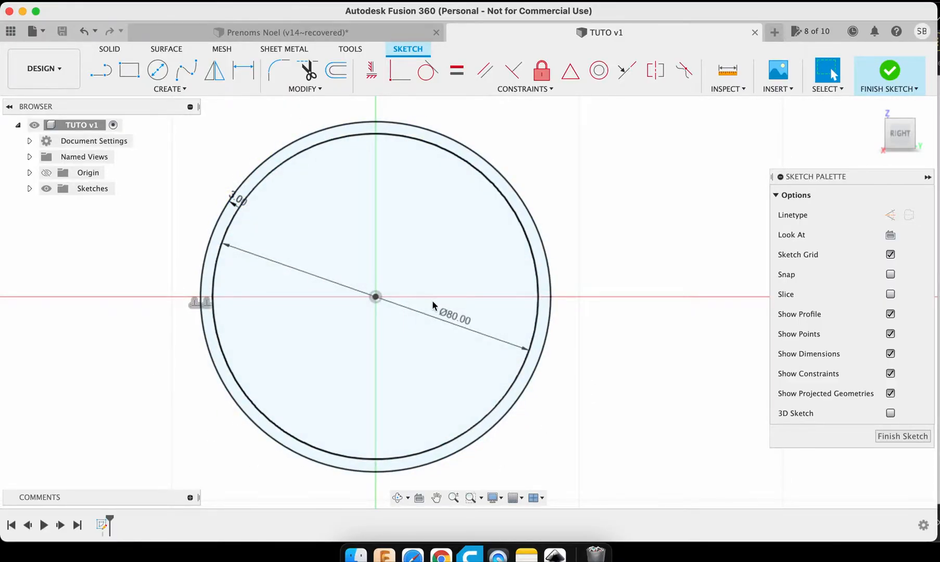
pyautogui.click(97, 79)
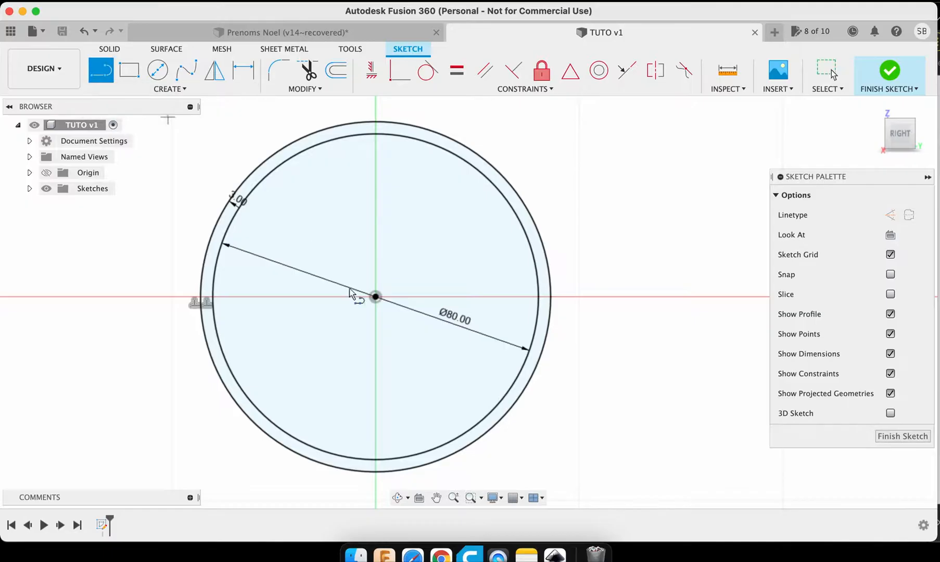
pyautogui.click(375, 297)
pyautogui.write('6')
pyautogui.press('Return')
pyautogui.press('Escape')
pyautogui.click(375, 314)
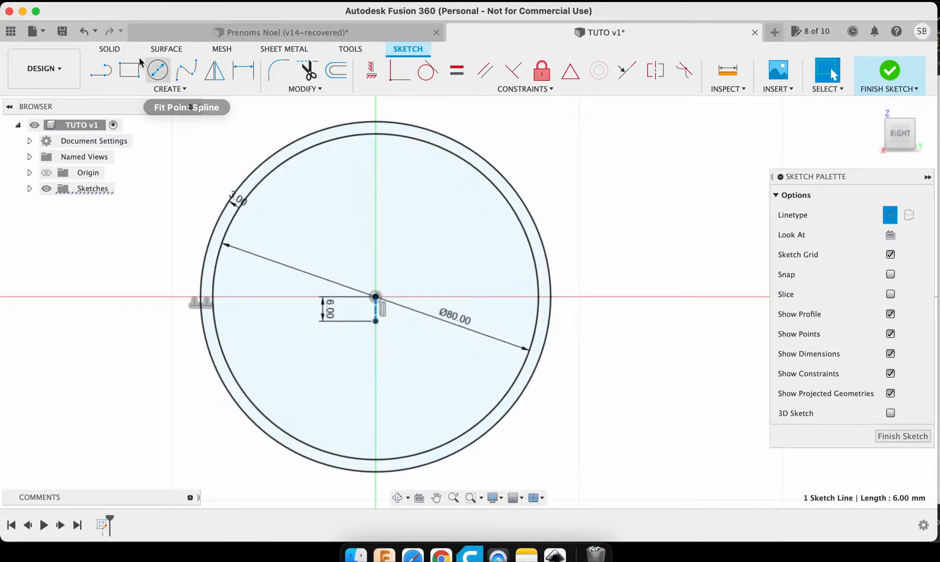
# Step: Draw two horizontal lines from the construction line's lower end to both sides of the inner circle
pyautogui.click(96, 73)
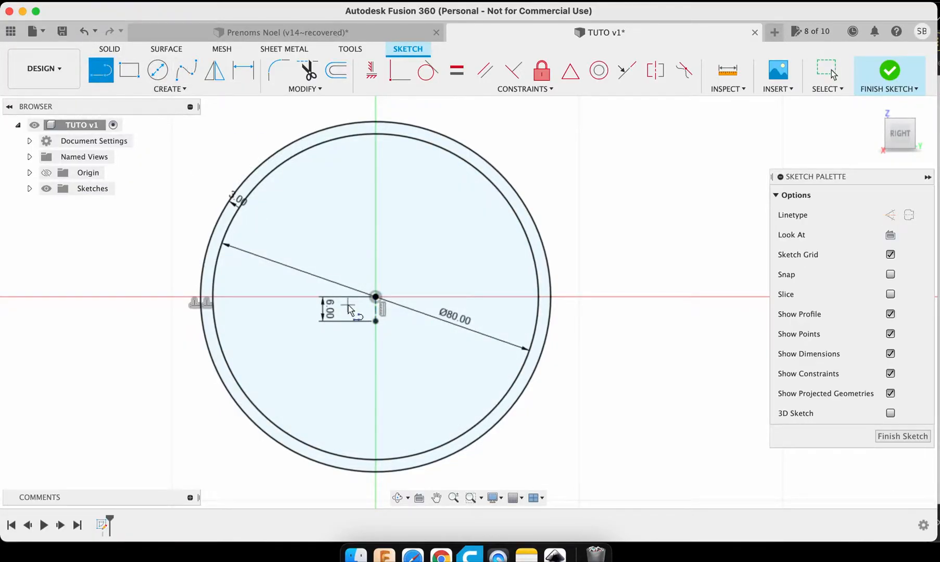
pyautogui.click(375, 321)
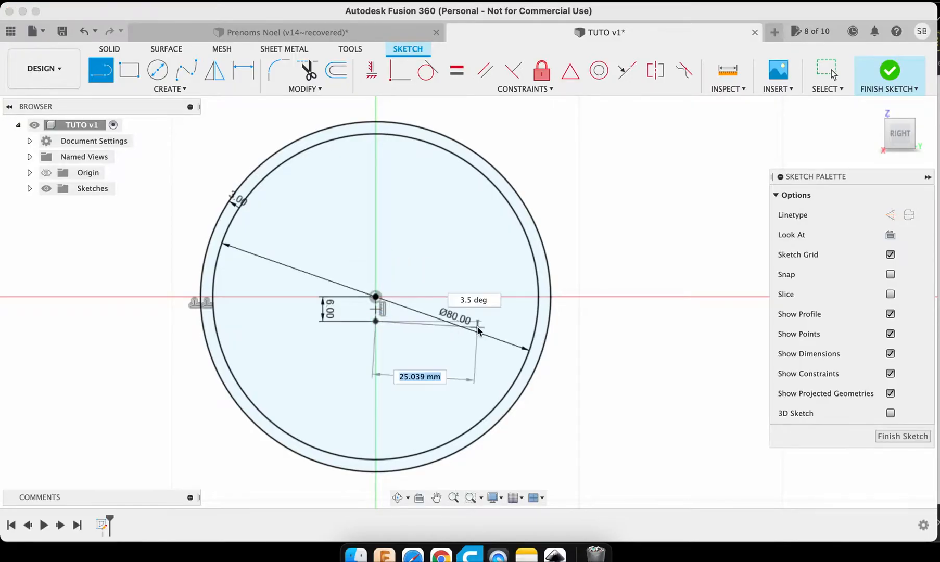
pyautogui.click(538, 321)
pyautogui.click(376, 321)
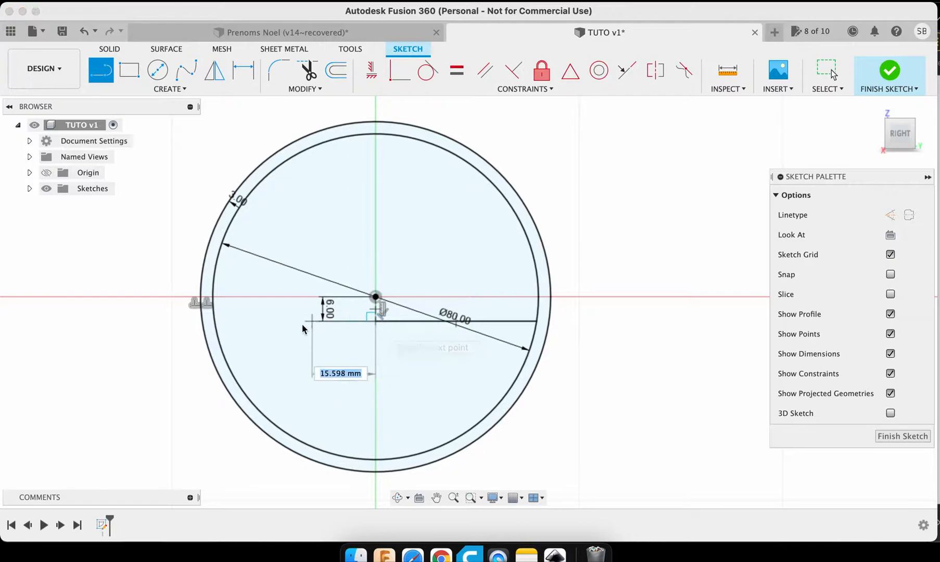
pyautogui.doubleClick(217, 323)
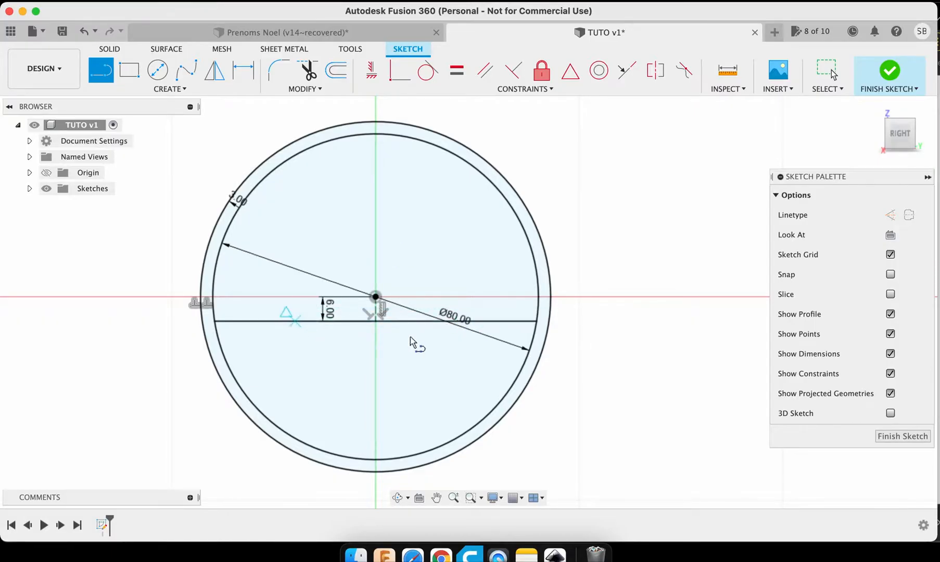
# Step: Offset the two horizontal lines downward by 3 mm to form the name bar's lower edge
pyautogui.scroll(1, 313, 310)
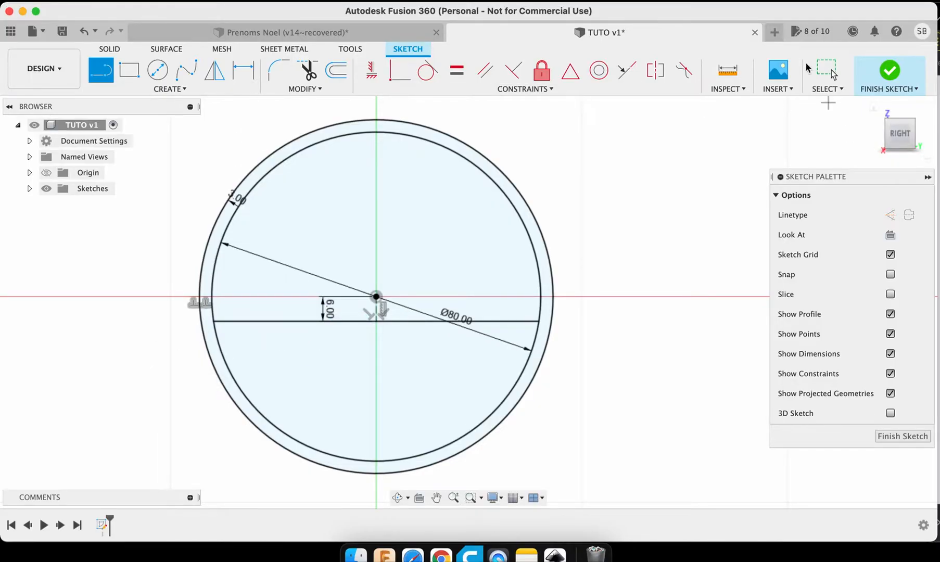
pyautogui.click(830, 74)
pyautogui.click(466, 322)
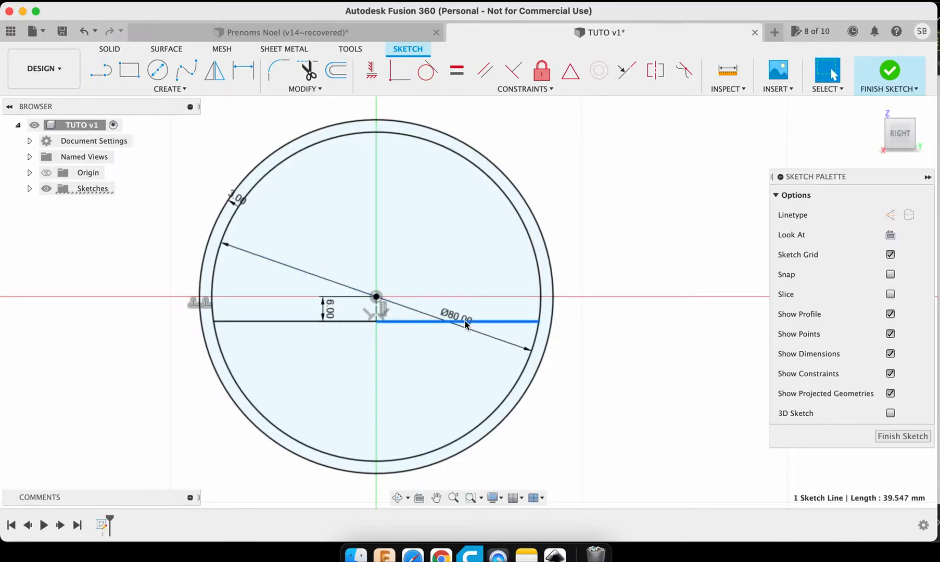
pyautogui.keyDown('shift'); pyautogui.click(328, 321); pyautogui.keyUp('shift')
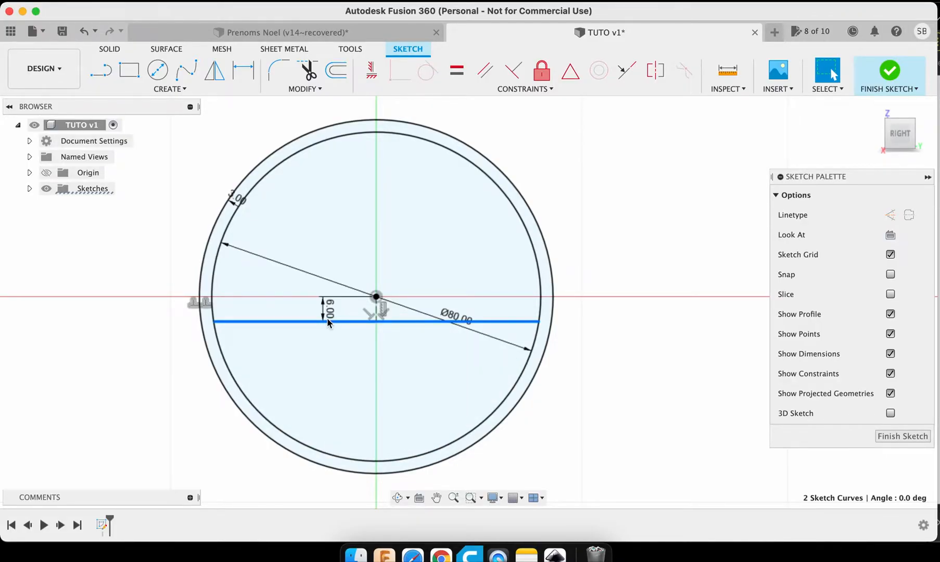
pyautogui.press('o')
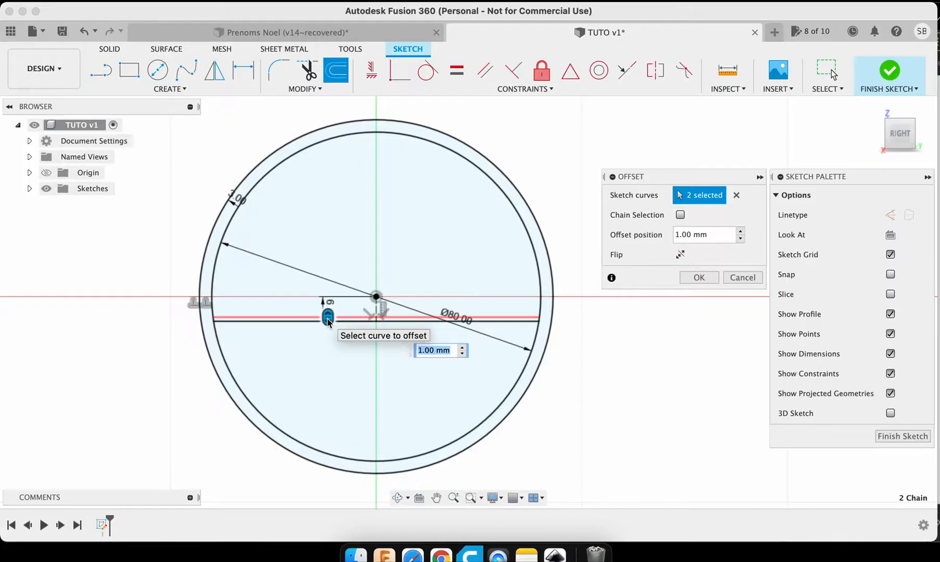
pyautogui.write('-3')
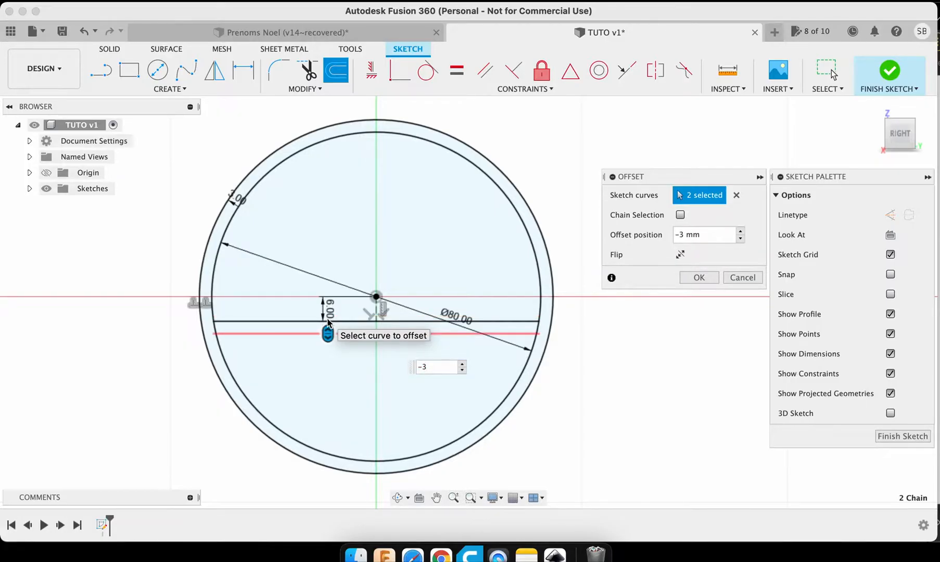
pyautogui.press('Return')
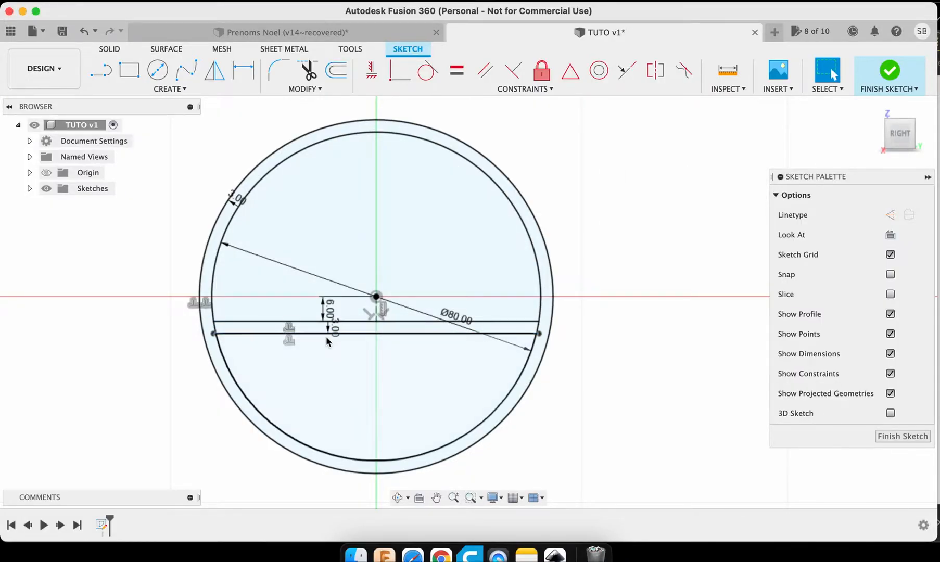
# Step: Sketch a vertical line 48 mm long straight up from the origin and make it a construction line
pyautogui.scroll(1, 326, 337)
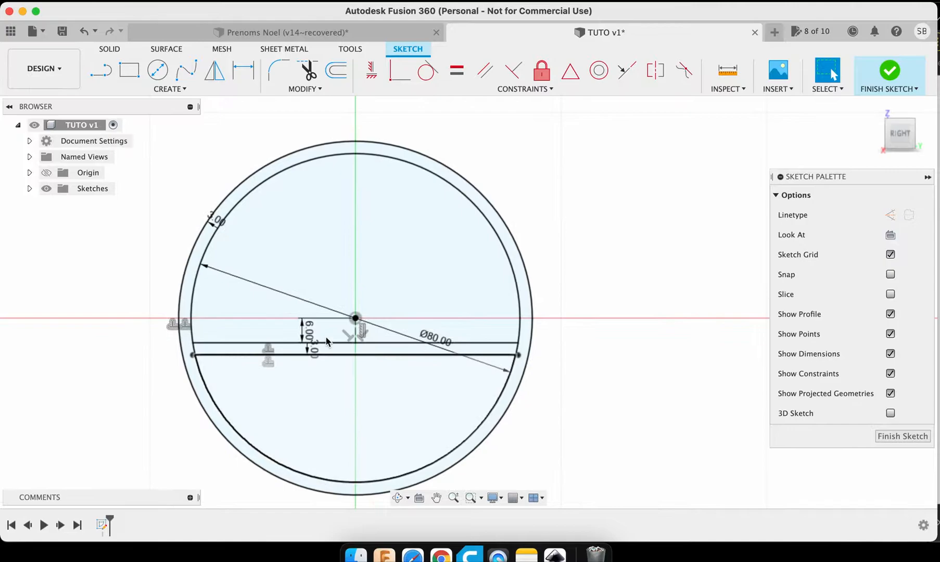
pyautogui.scroll(-2, 326, 341)
pyautogui.scroll(2, 326, 341)
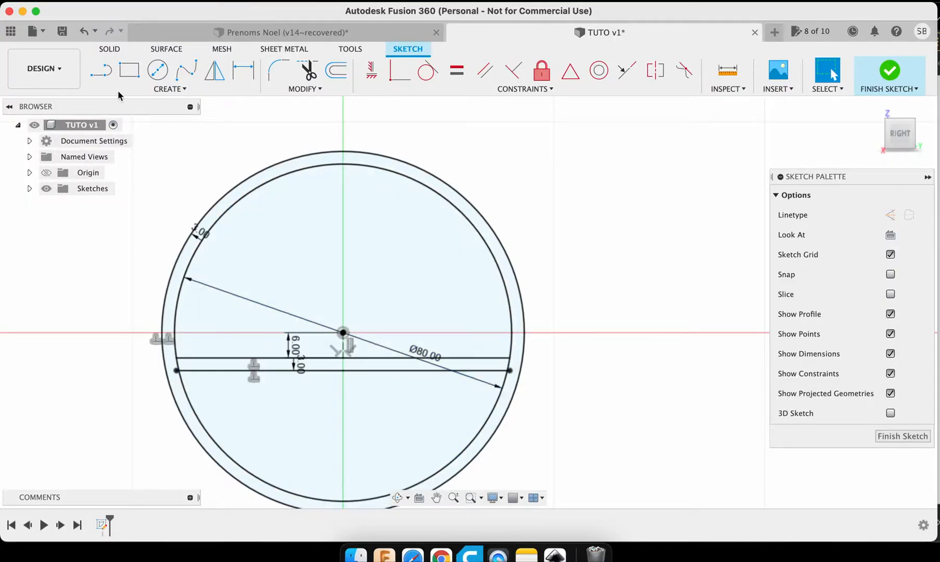
pyautogui.click(101, 70)
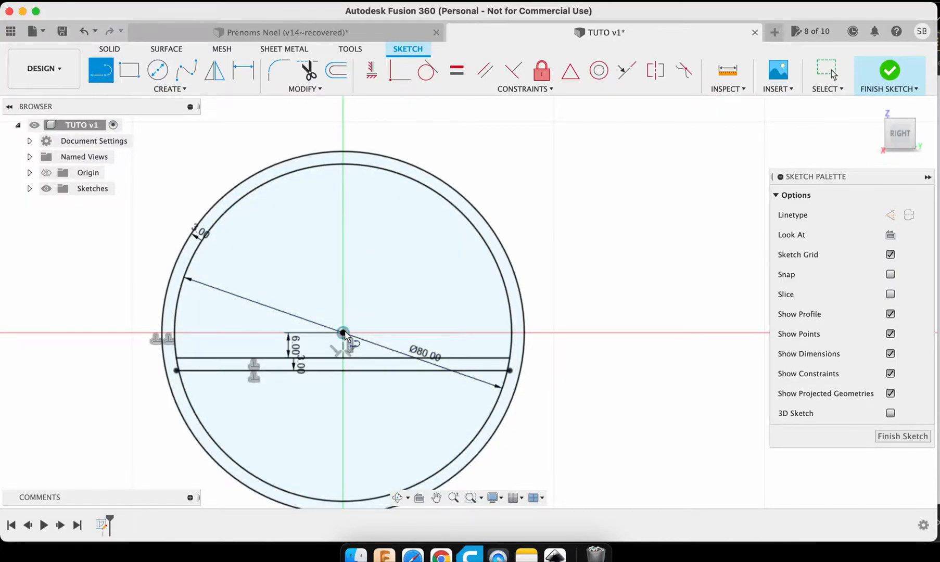
pyautogui.click(342, 333)
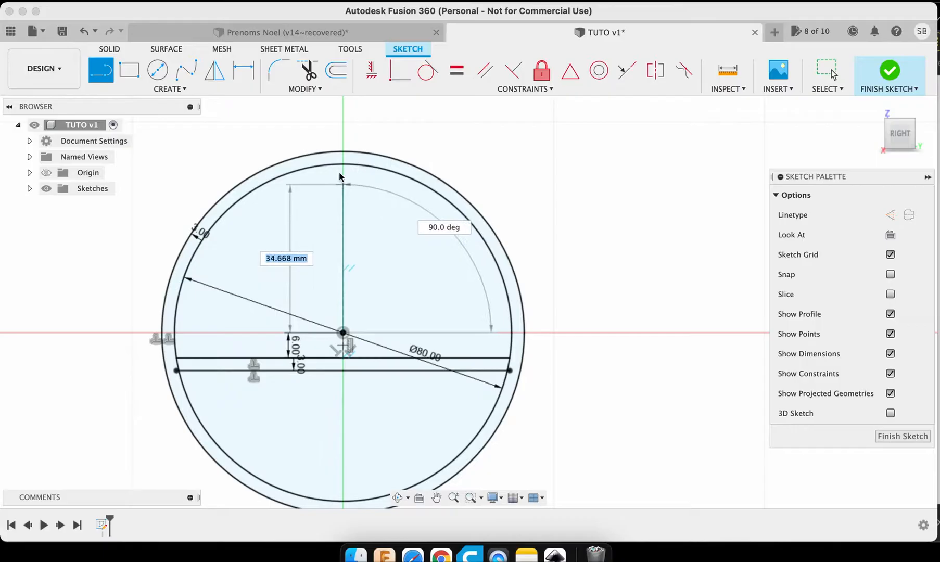
pyautogui.write('48')
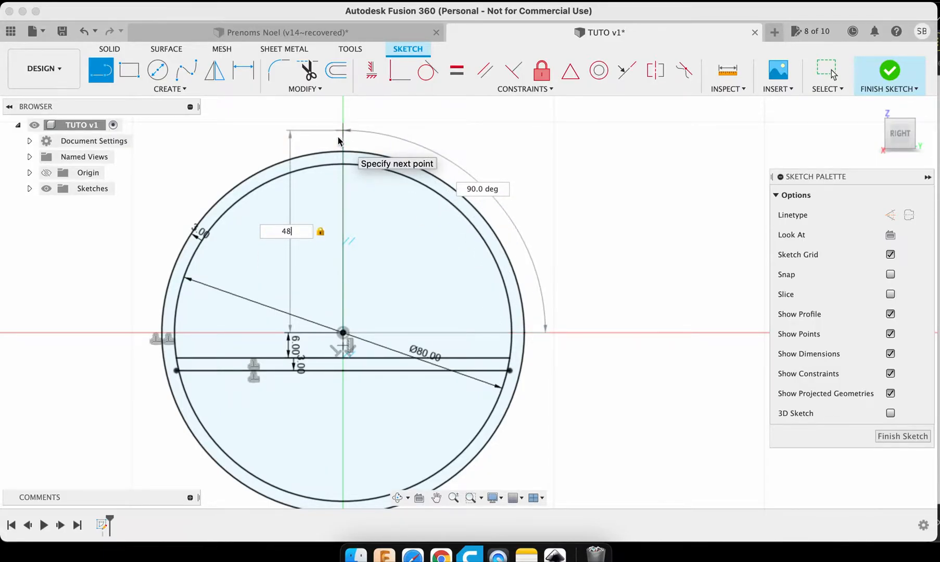
pyautogui.press('Return')
pyautogui.press('Escape')
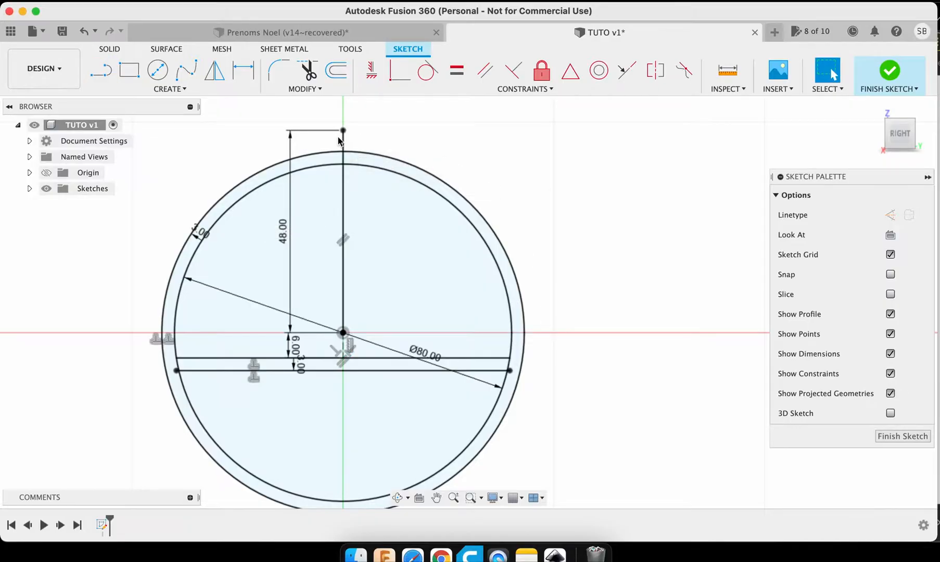
pyautogui.click(343, 159)
pyautogui.press('x')
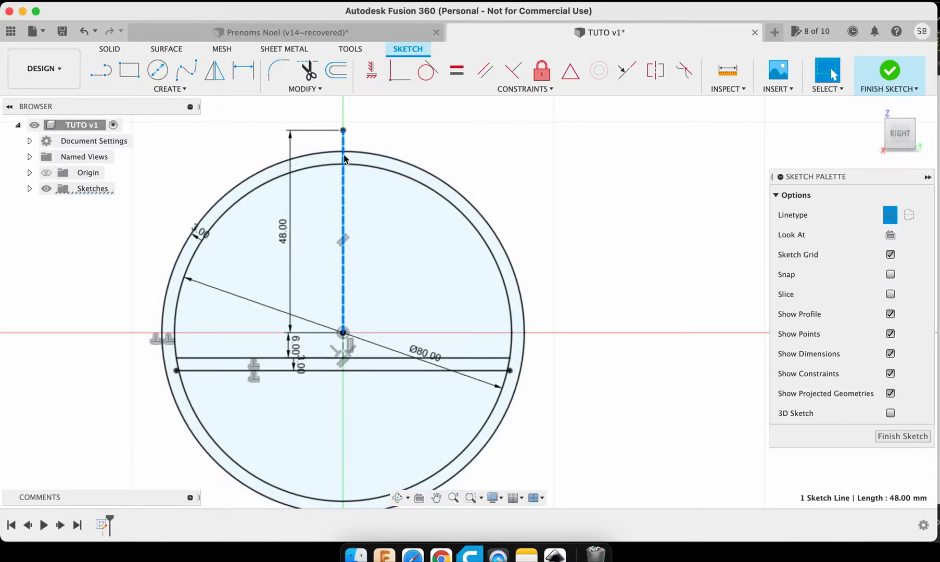
# Step: Draw a 4 mm diameter circle centred on the upper end of the 48 mm construction line for the hanging hole
pyautogui.scroll(3, 436, 139)
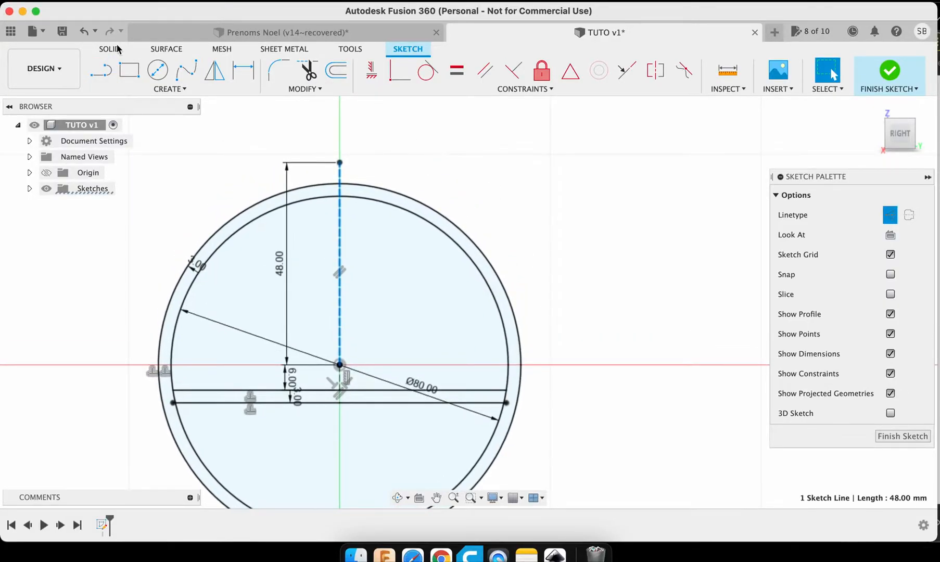
pyautogui.click(159, 78)
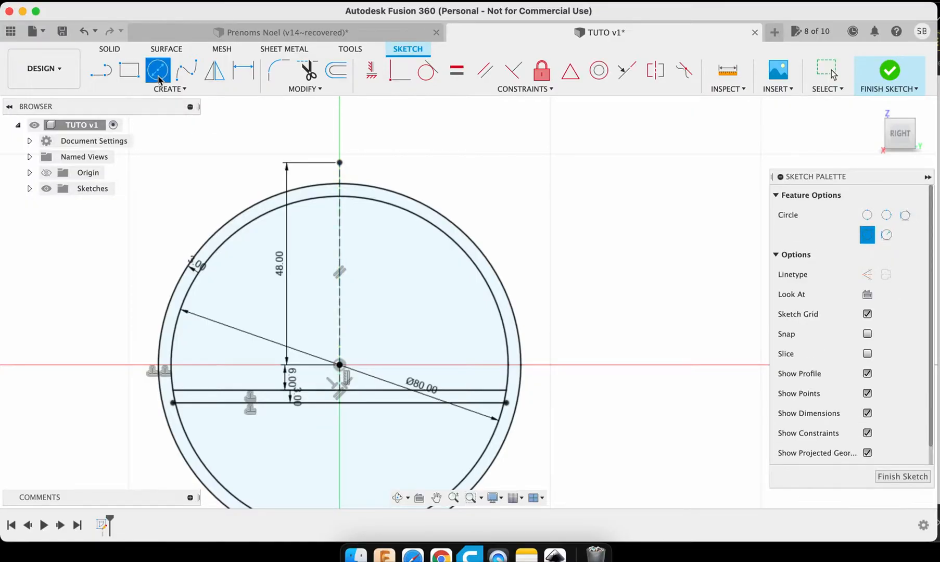
pyautogui.click(339, 162)
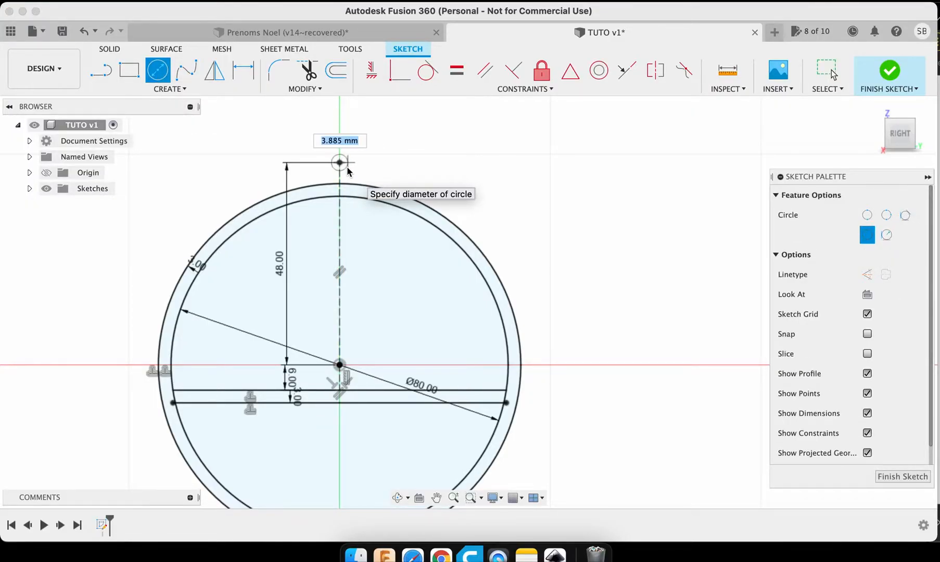
pyautogui.write('4')
pyautogui.press('Return')
pyautogui.press('Escape')
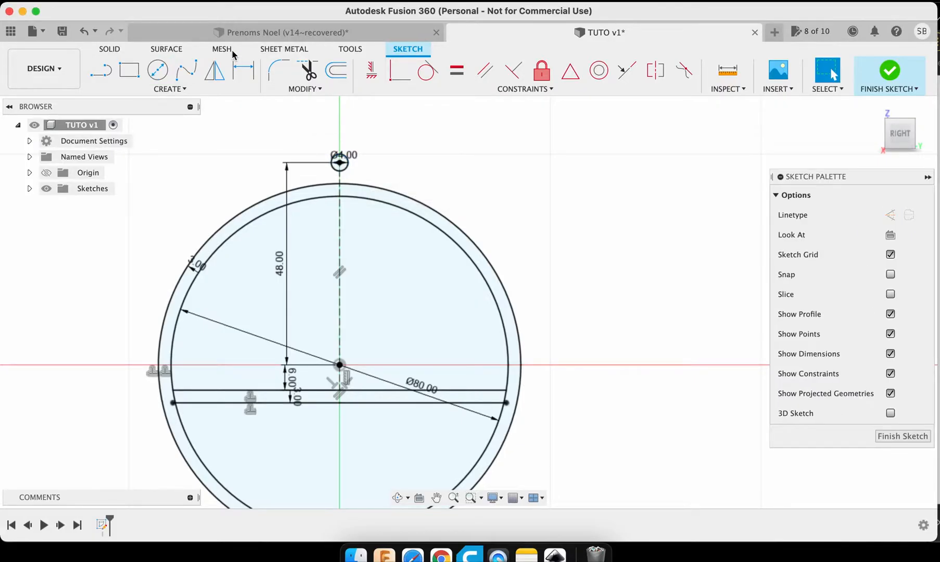
# Step: Check the hanging tab in the Prenoms Noel design, then sketch a center rectangle 11.5 mm high and 8 mm wide on the hole's centre
pyautogui.click(246, 32)
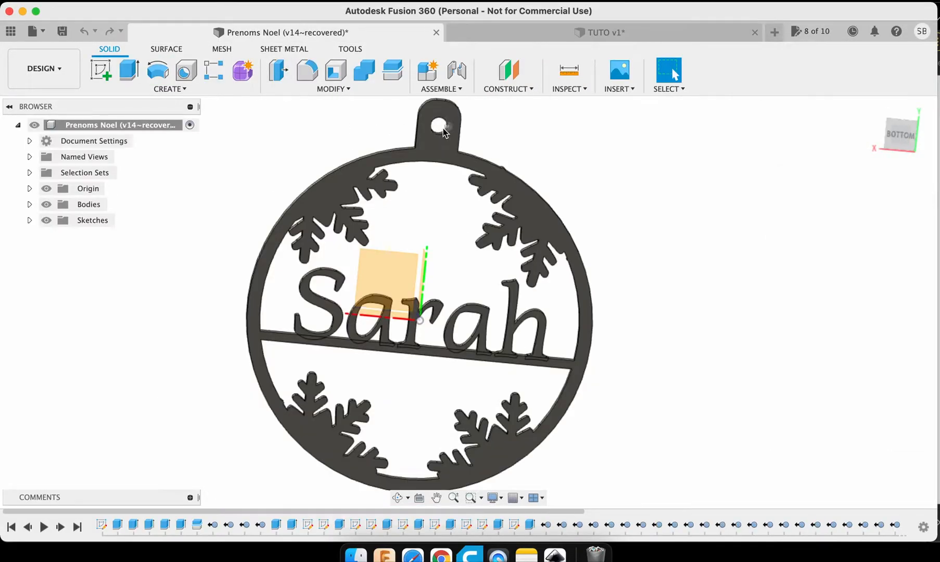
pyautogui.click(576, 35)
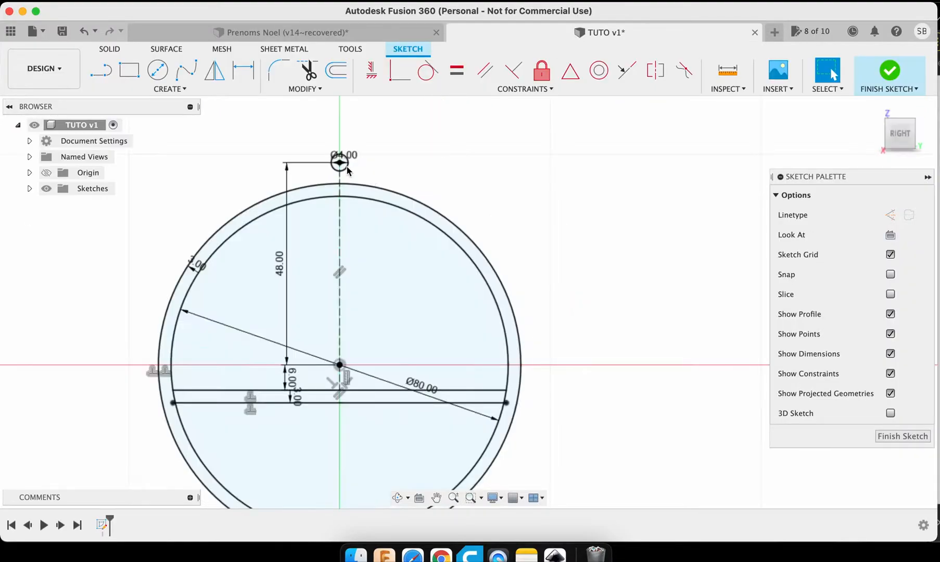
pyautogui.click(142, 91)
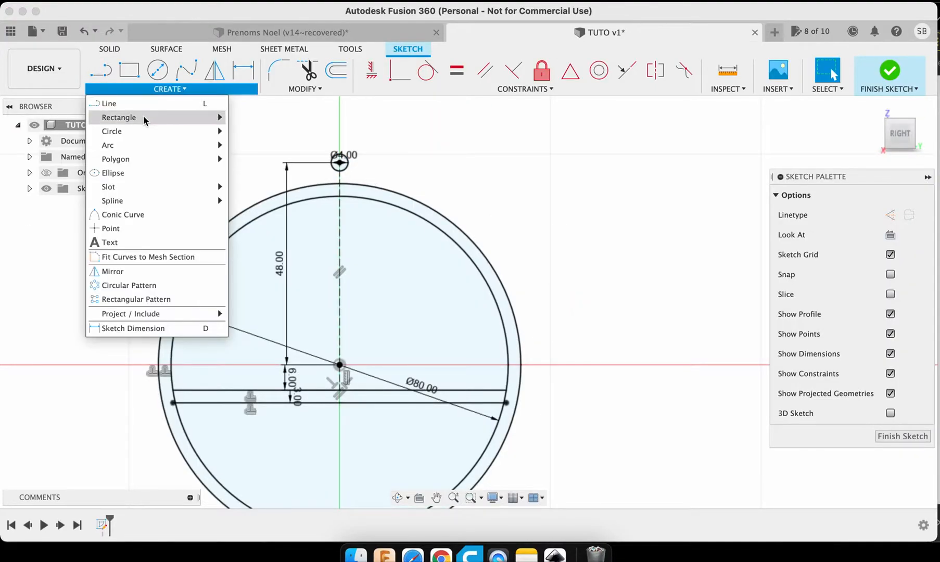
pyautogui.moveTo(144, 118)
pyautogui.click(267, 146)
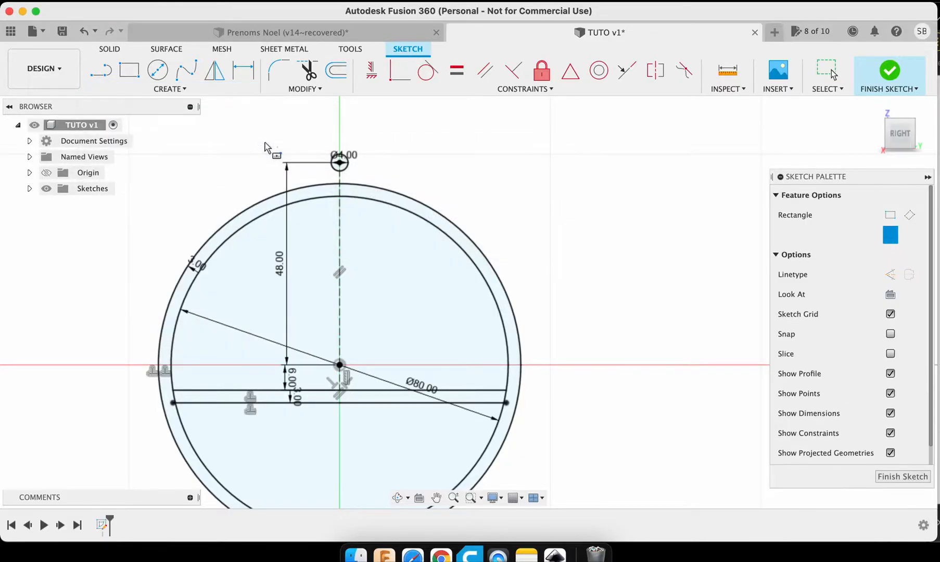
pyautogui.click(340, 161)
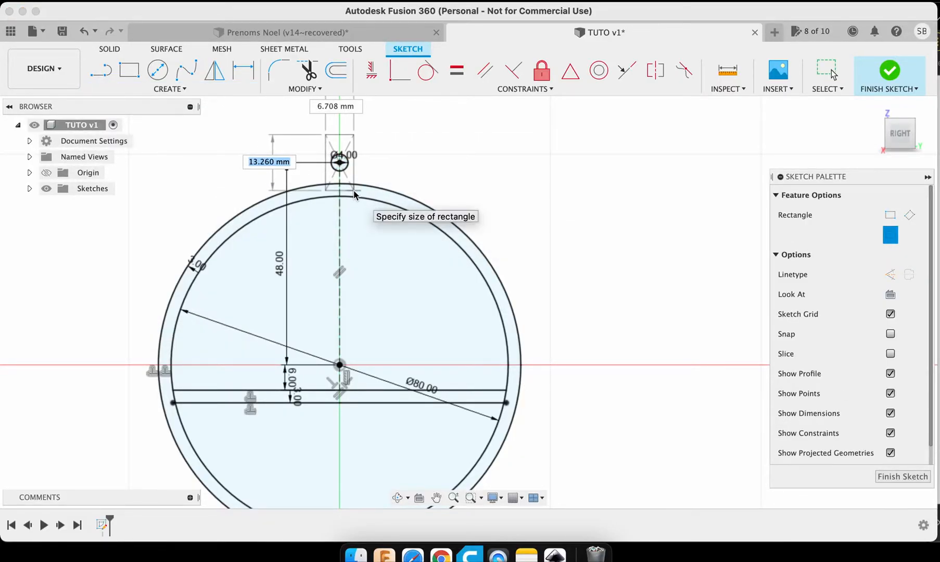
pyautogui.write('11.5')
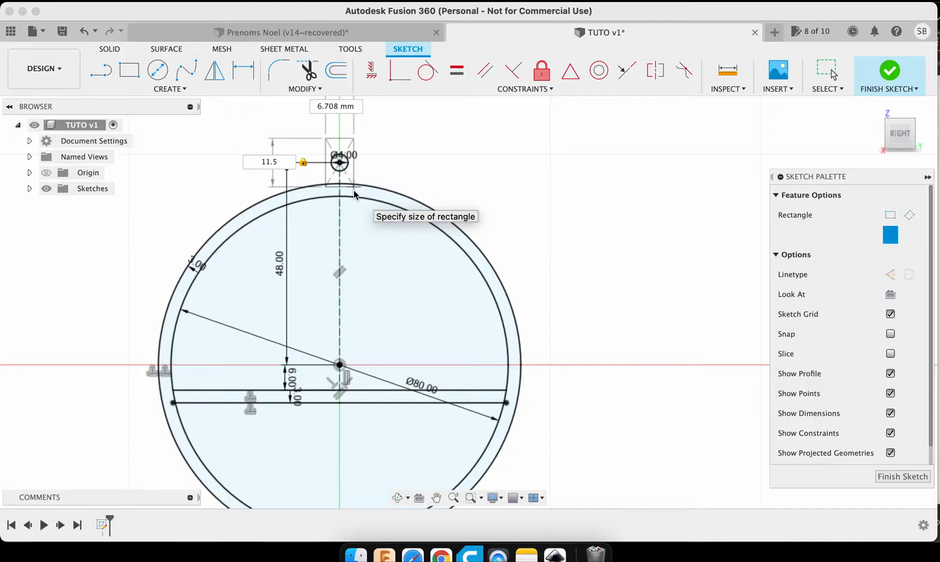
pyautogui.press('Tab')
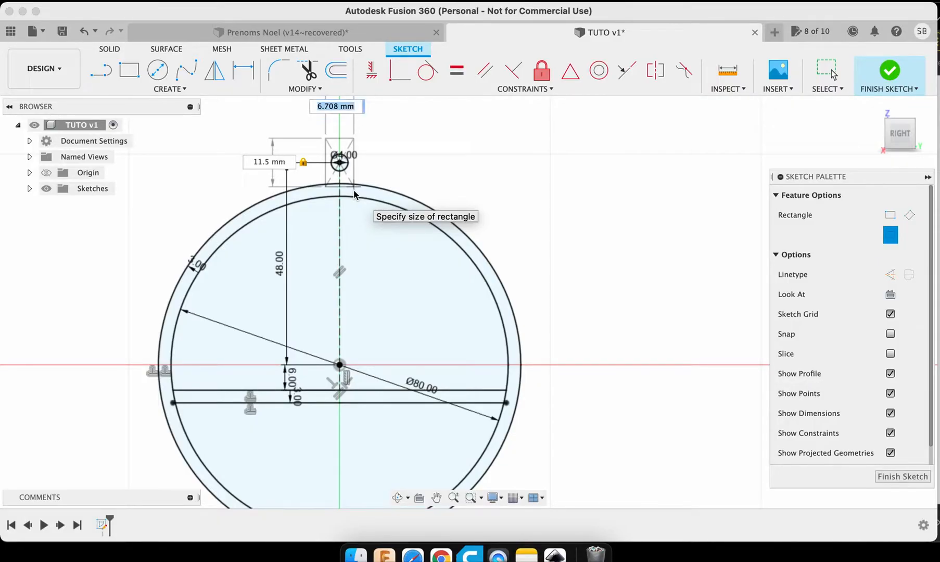
pyautogui.write('8')
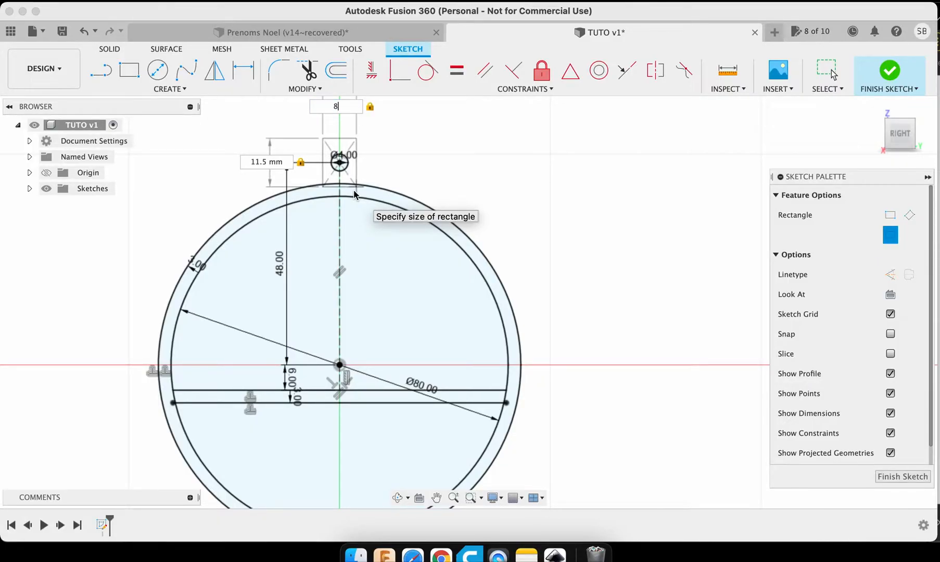
pyautogui.press('Return')
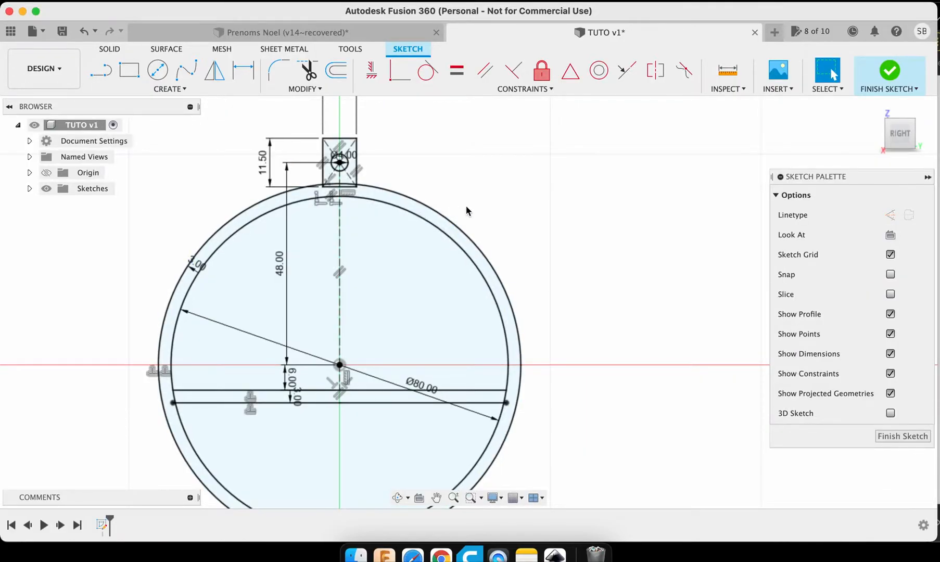
# Step: Examine how the tab rectangle's lower edge overlaps the ring's outer circle, and view the finished tab in the Prenoms Noel design
pyautogui.scroll(5, 466, 208)
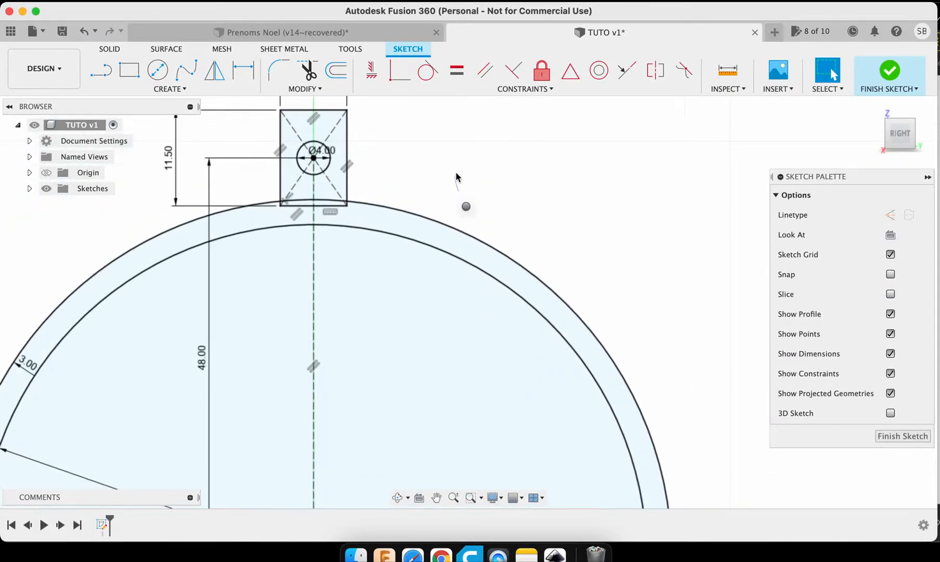
pyautogui.scroll(5, 447, 182)
pyautogui.hscroll(-2, 446, 185)
pyautogui.click(232, 184)
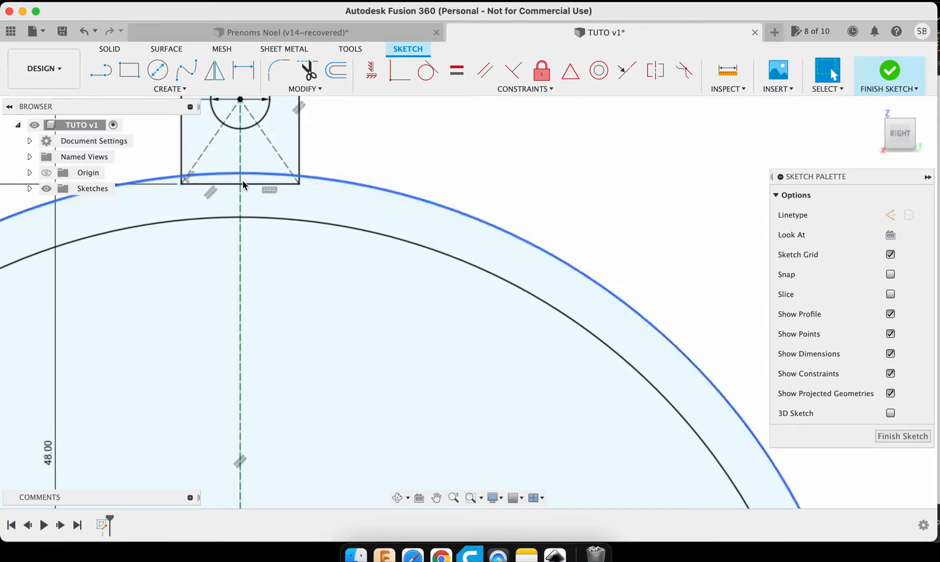
pyautogui.click(241, 153)
pyautogui.press('Escape')
pyautogui.scroll(-3, 198, 150)
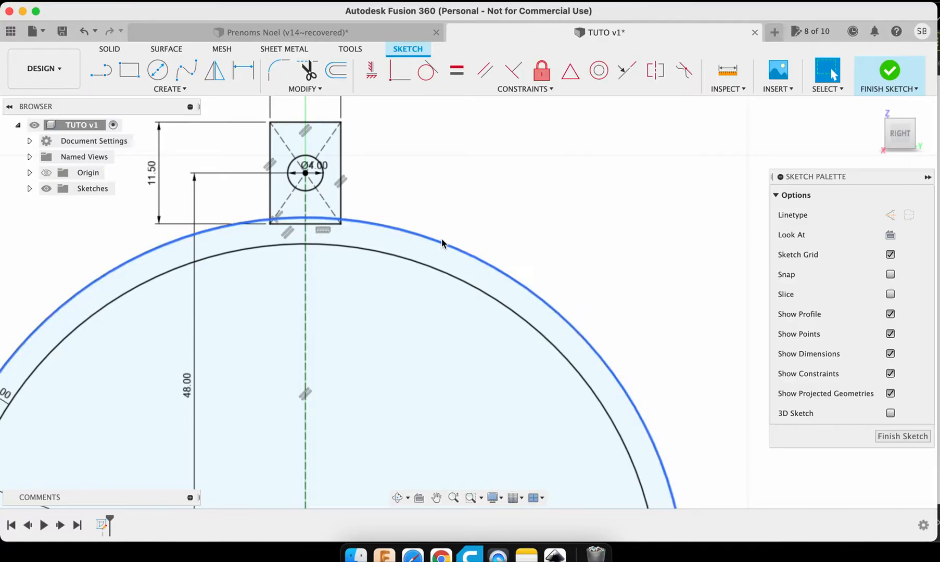
pyautogui.scroll(-3, 441, 243)
pyautogui.scroll(-2, 441, 239)
pyautogui.scroll(5, 301, 184)
pyautogui.scroll(2, 244, 157)
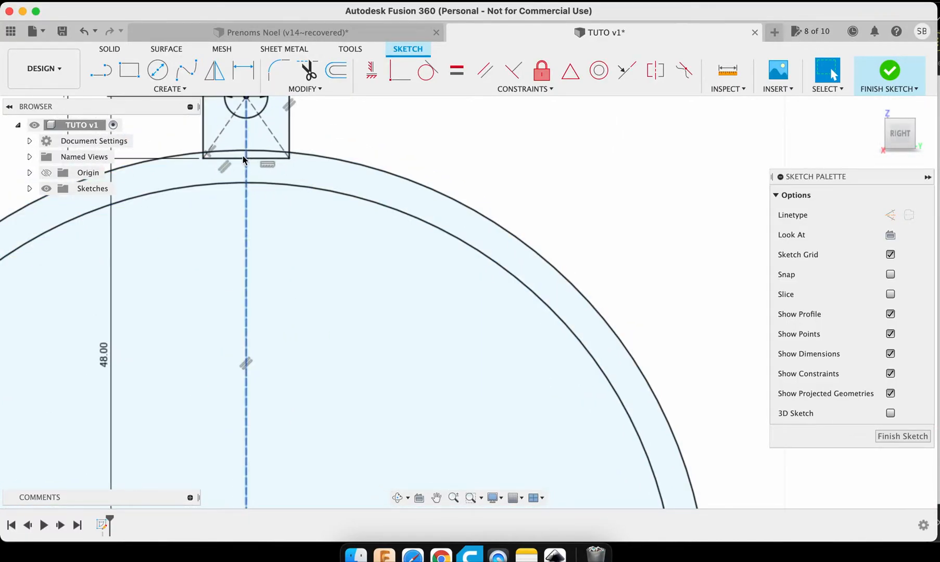
pyautogui.scroll(6, 295, 225)
pyautogui.scroll(-6, 295, 226)
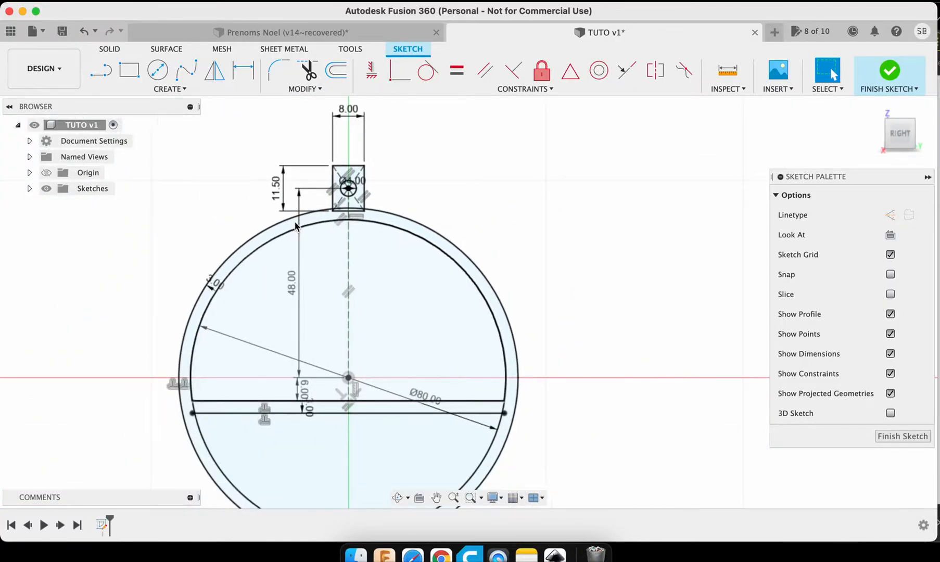
pyautogui.scroll(-3, 295, 226)
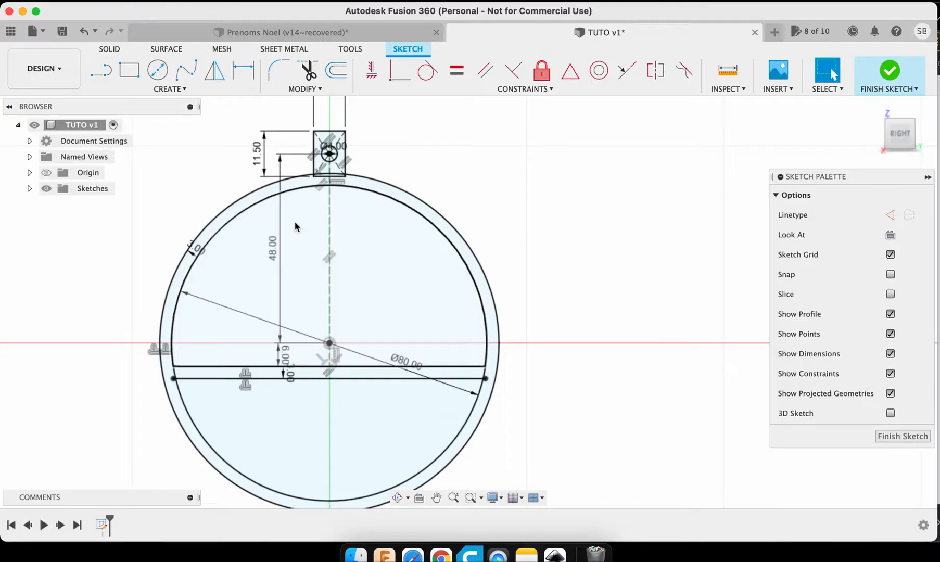
pyautogui.scroll(-2, 295, 226)
pyautogui.scroll(10, 295, 226)
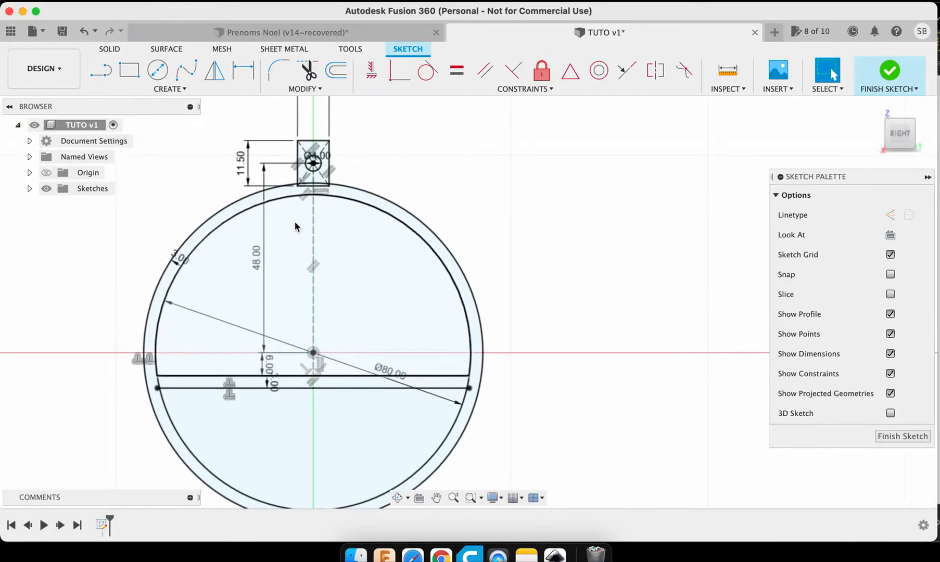
pyautogui.scroll(5, 296, 226)
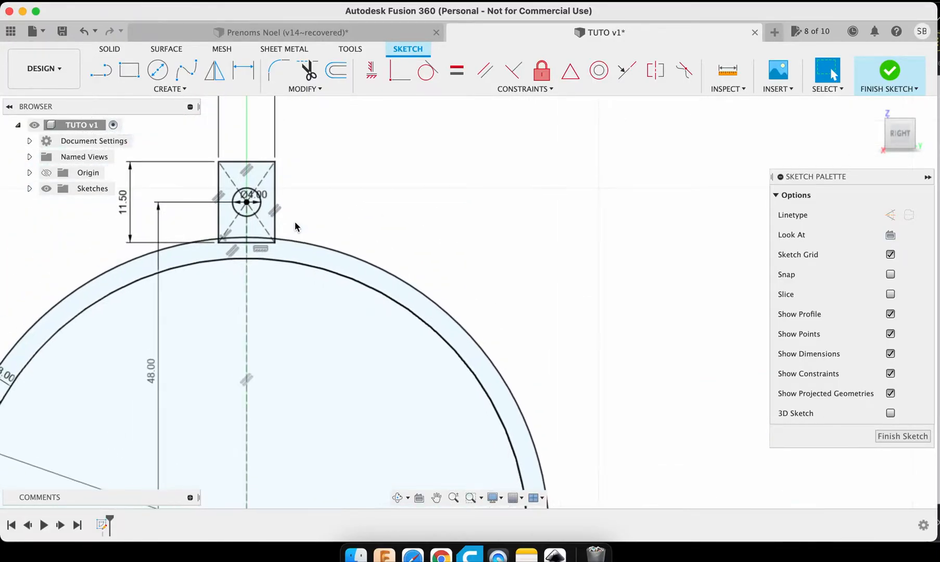
pyautogui.click(249, 33)
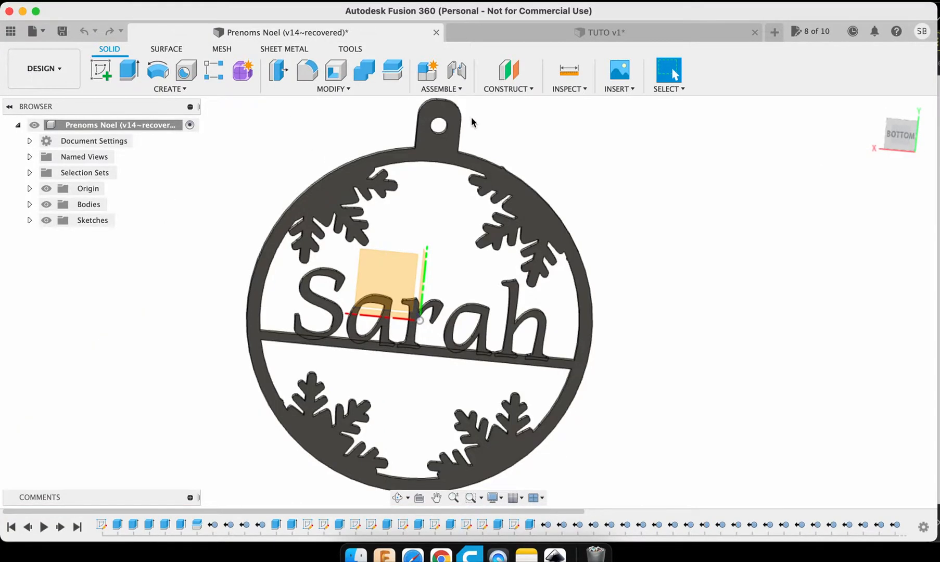
# Step: Return to the TUTO design and fillet the hanging tab's upper-left corner with a 3.5 mm radius
pyautogui.click(476, 32)
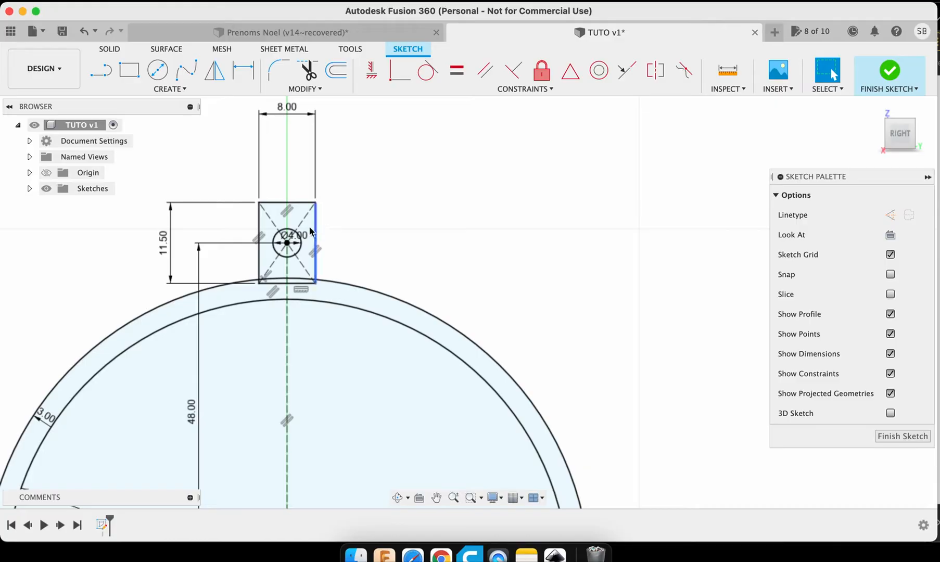
pyautogui.click(308, 89)
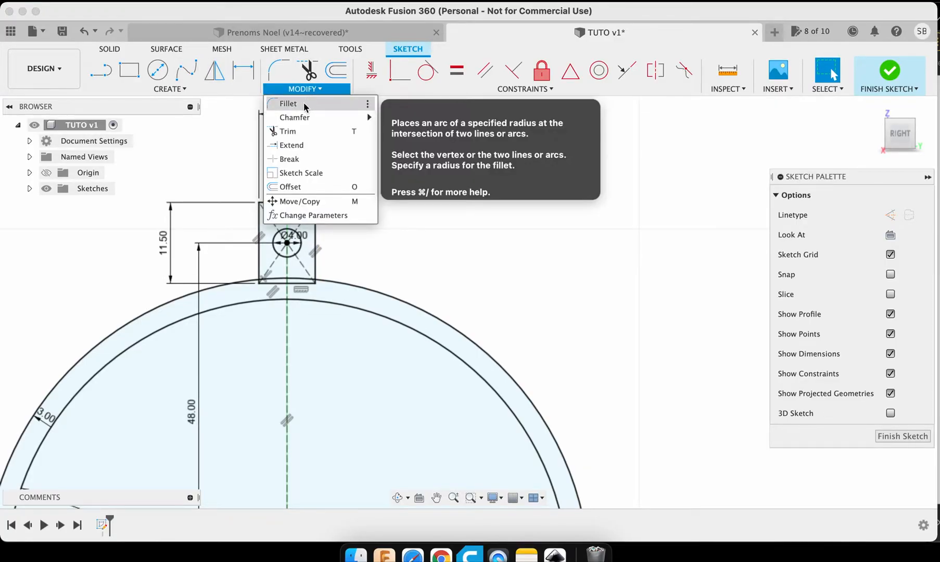
pyautogui.click(305, 106)
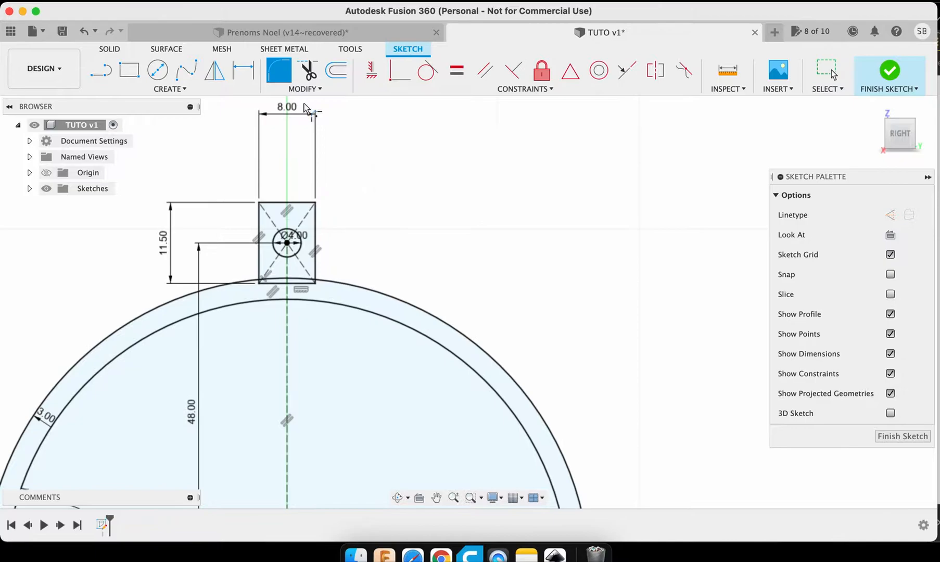
pyautogui.click(272, 209)
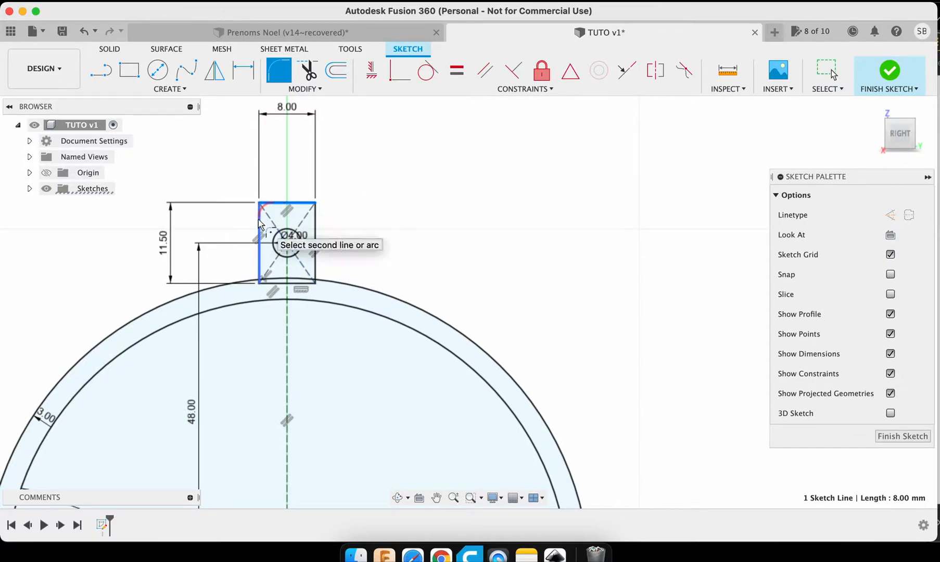
pyautogui.click(258, 223)
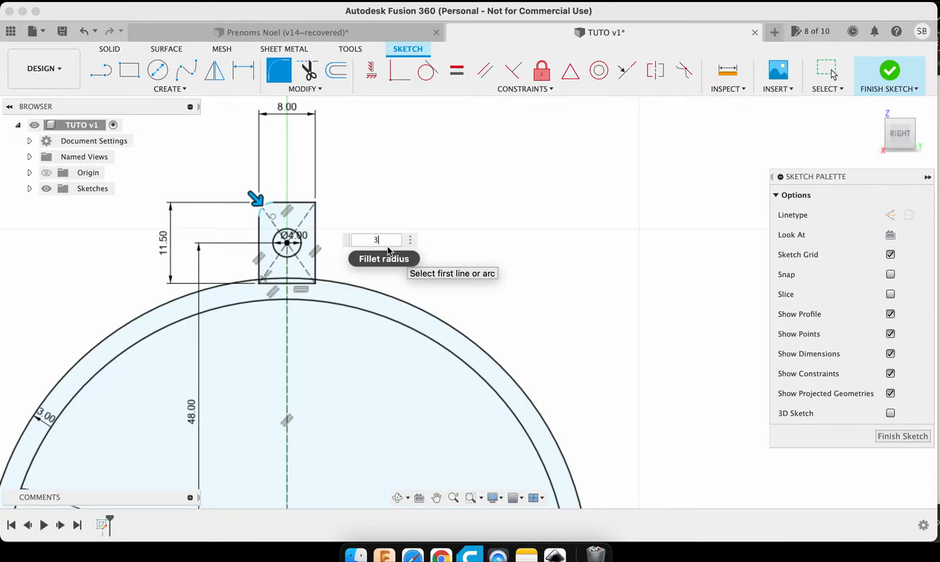
pyautogui.write('3.5')
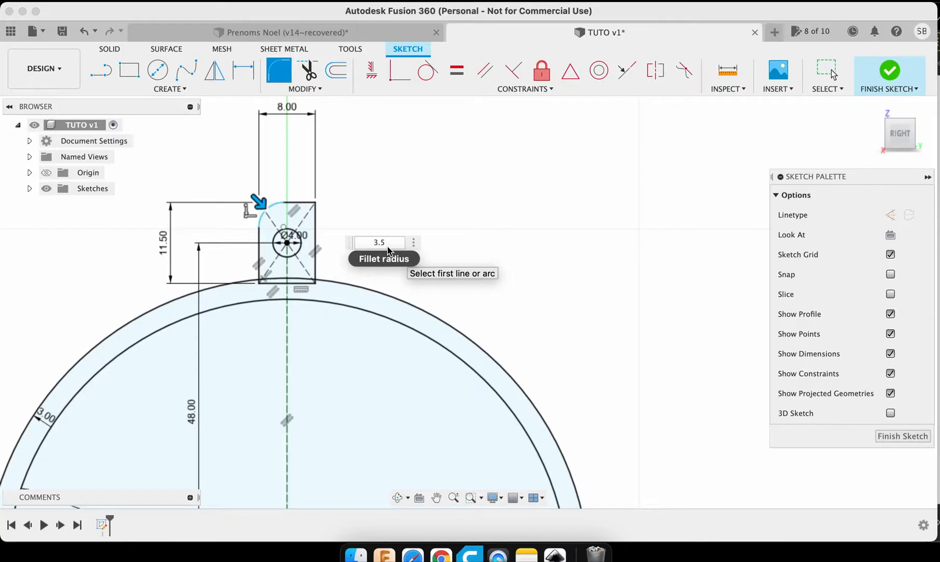
pyautogui.press('Return')
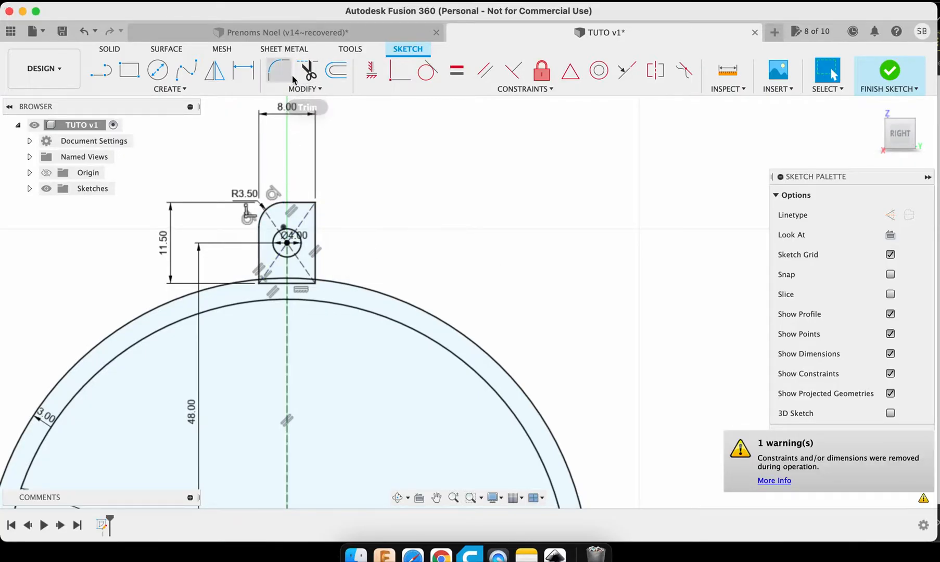
# Step: Fillet the hanging tab's upper-right corner with a 3.5 mm radius
pyautogui.click(305, 89)
pyautogui.click(293, 100)
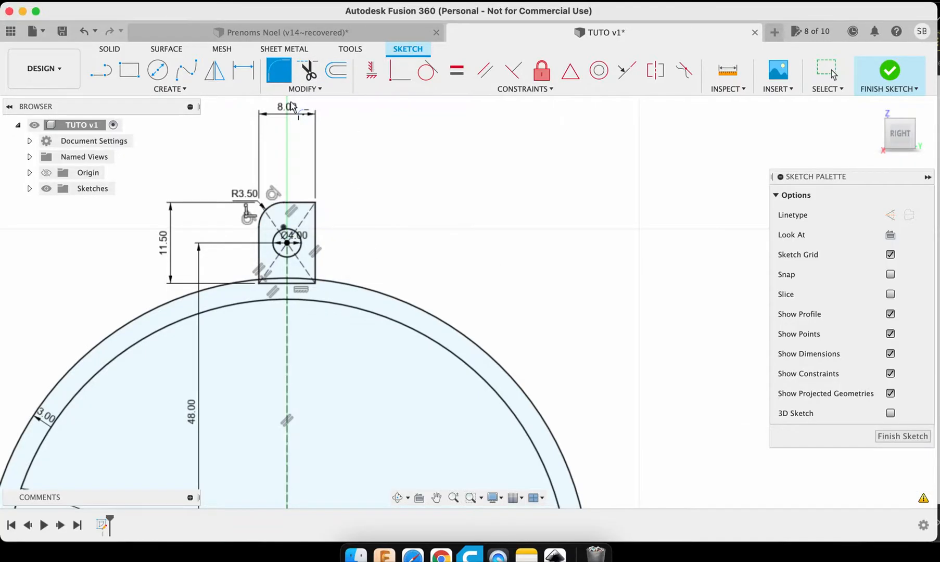
pyautogui.click(306, 203)
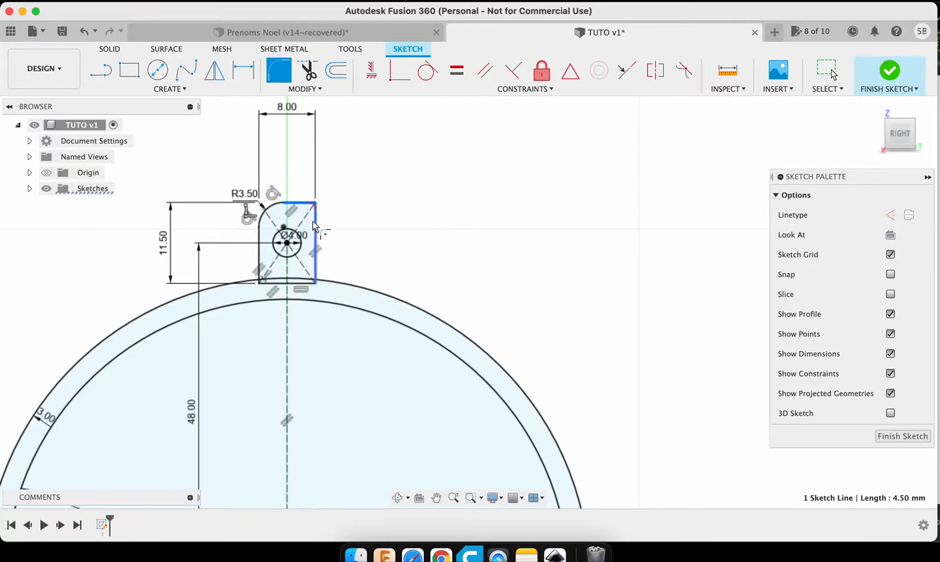
pyautogui.click(314, 225)
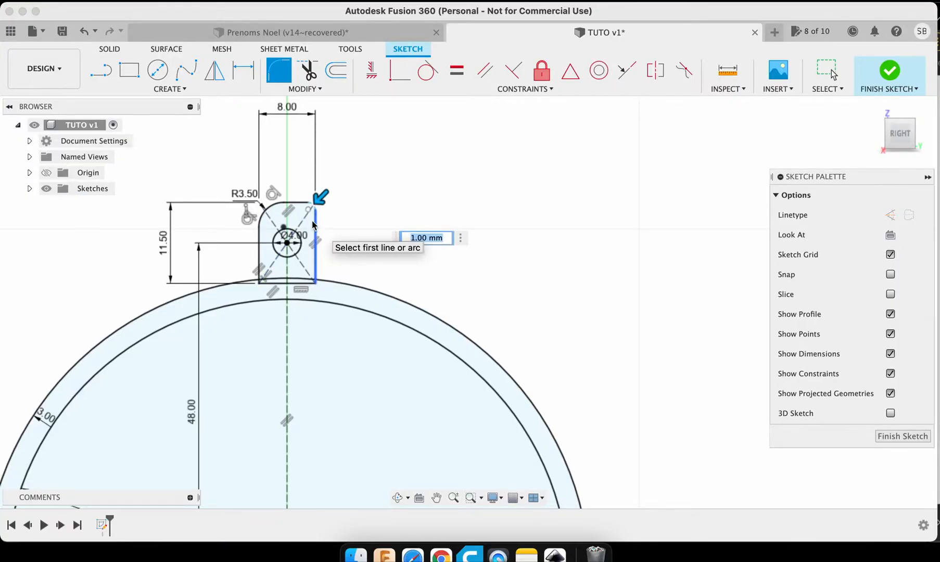
pyautogui.write('3.5')
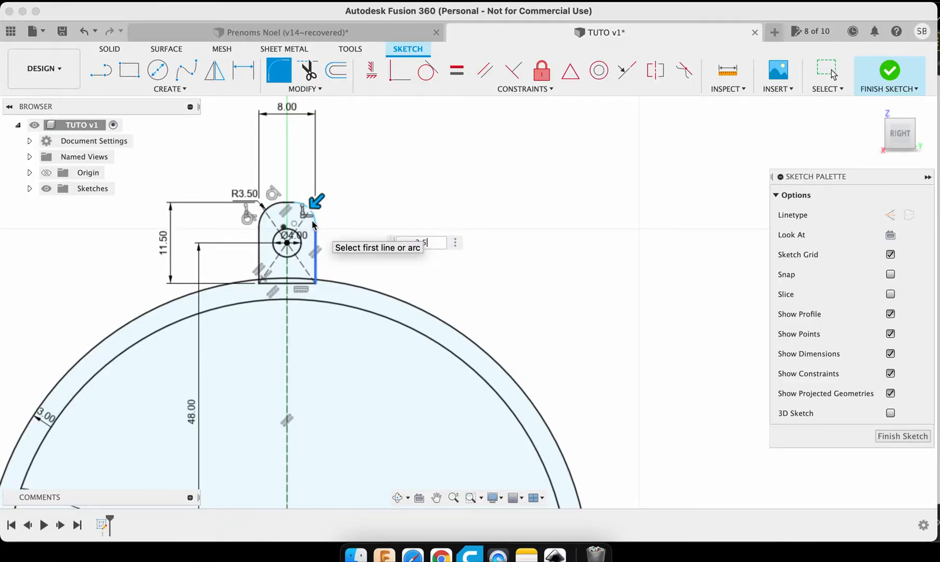
pyautogui.press('Return')
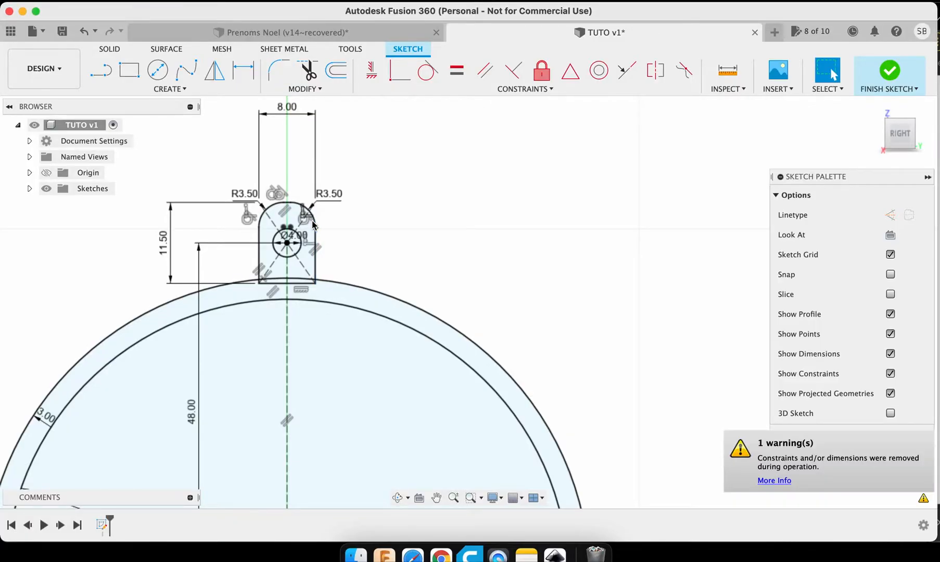
# Step: Review the whole outline of ring, name bar and hanging tab, and finish the sketch
pyautogui.scroll(-3, 312, 225)
pyautogui.scroll(5, 313, 224)
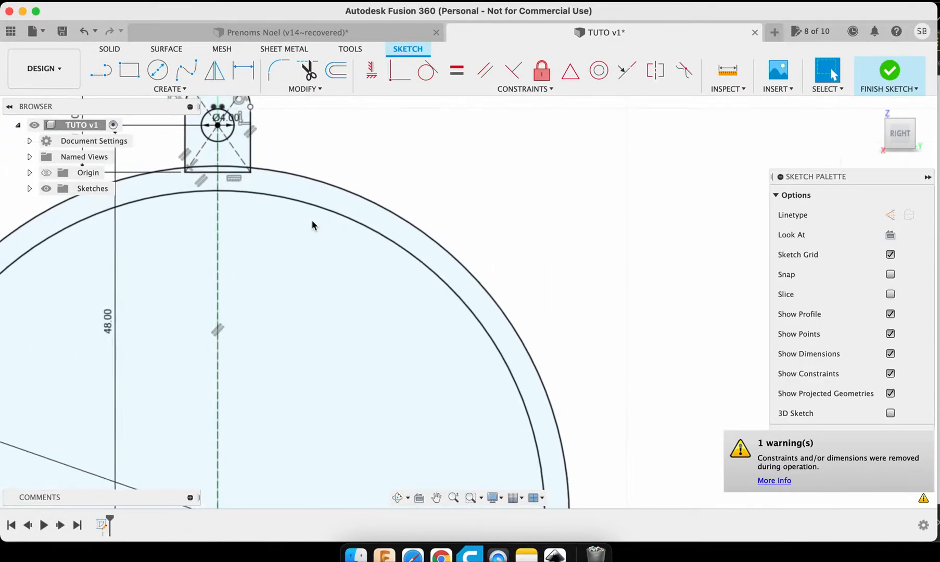
pyautogui.scroll(-3, 312, 225)
pyautogui.scroll(3, 312, 221)
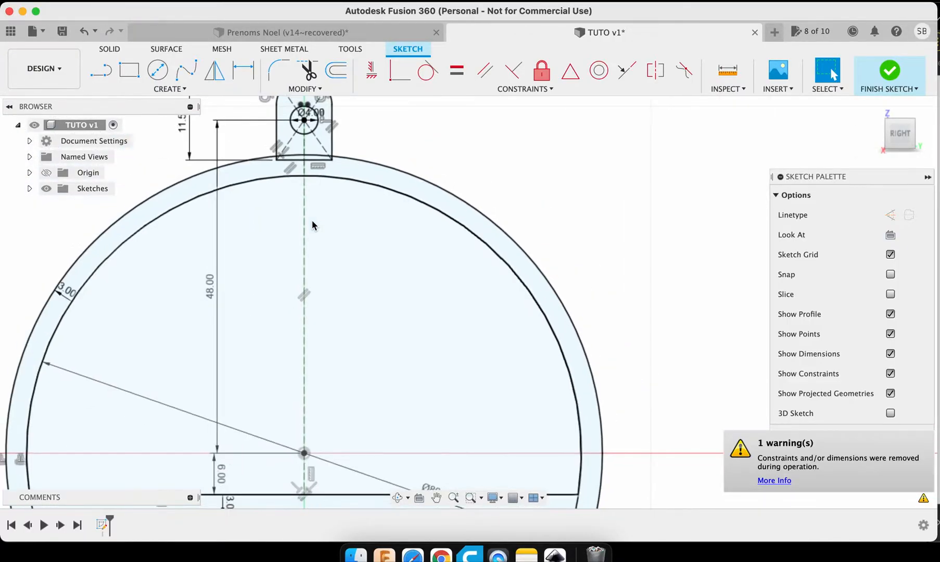
pyautogui.scroll(-3, 312, 225)
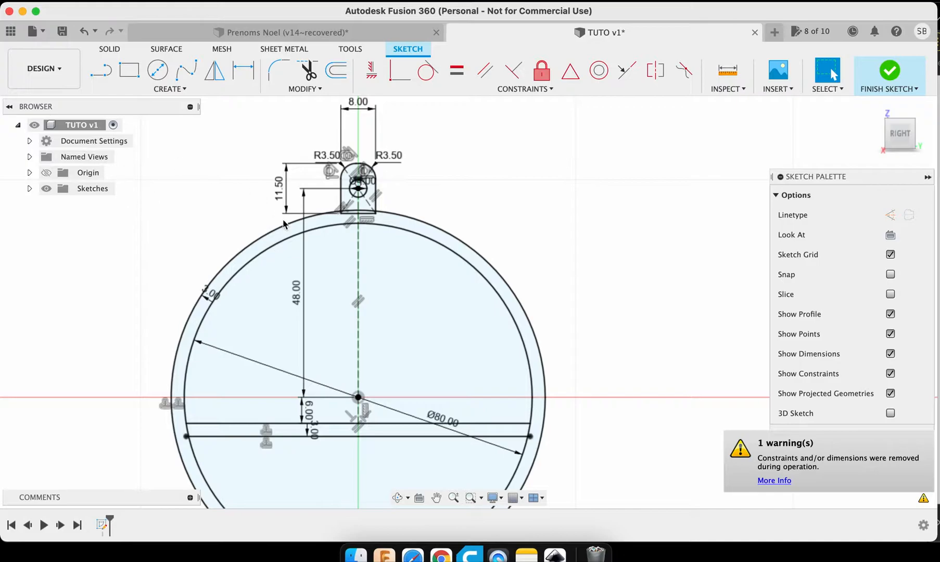
pyautogui.click(436, 498)
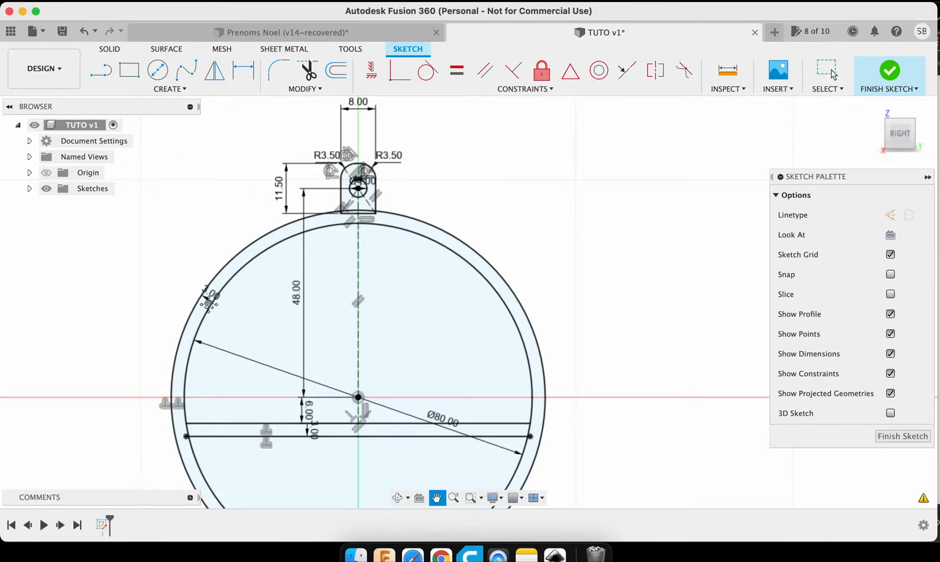
pyautogui.moveTo(186, 270); pyautogui.dragTo(183, 212)
pyautogui.scroll(-2, 183, 213)
pyautogui.scroll(-1, 182, 213)
pyautogui.hscroll(2, 183, 212)
pyautogui.scroll(2, 182, 213)
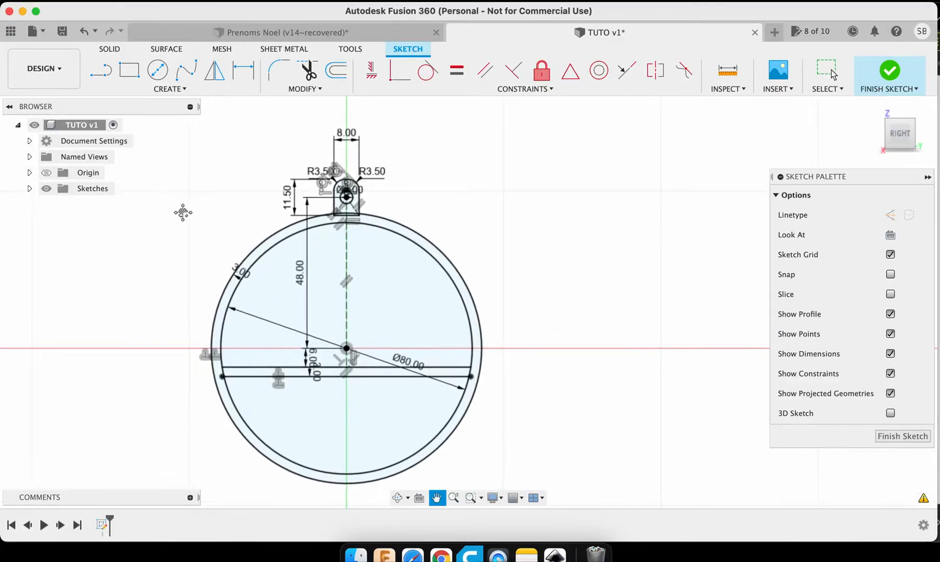
pyautogui.scroll(3, 183, 212)
pyautogui.scroll(-2, 183, 212)
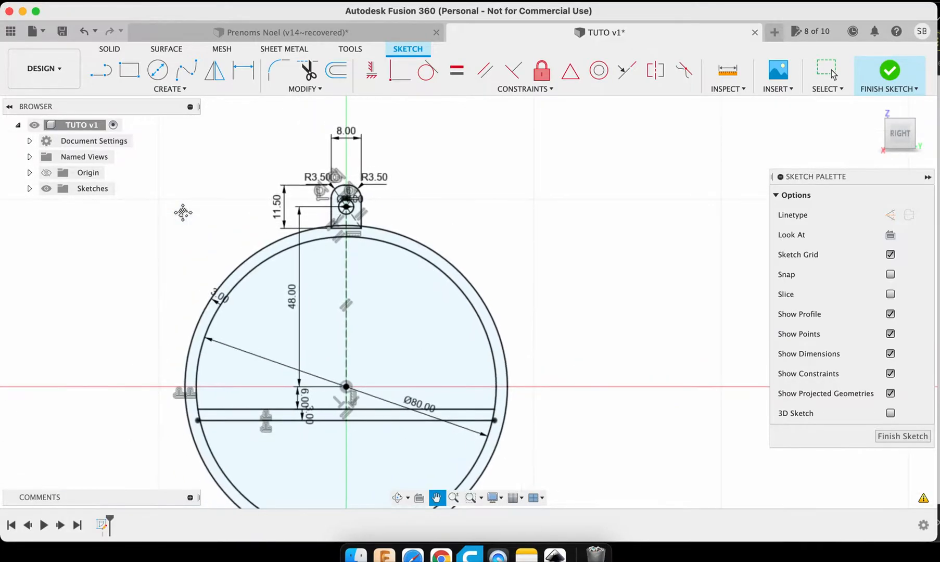
pyautogui.scroll(-3, 598, 341)
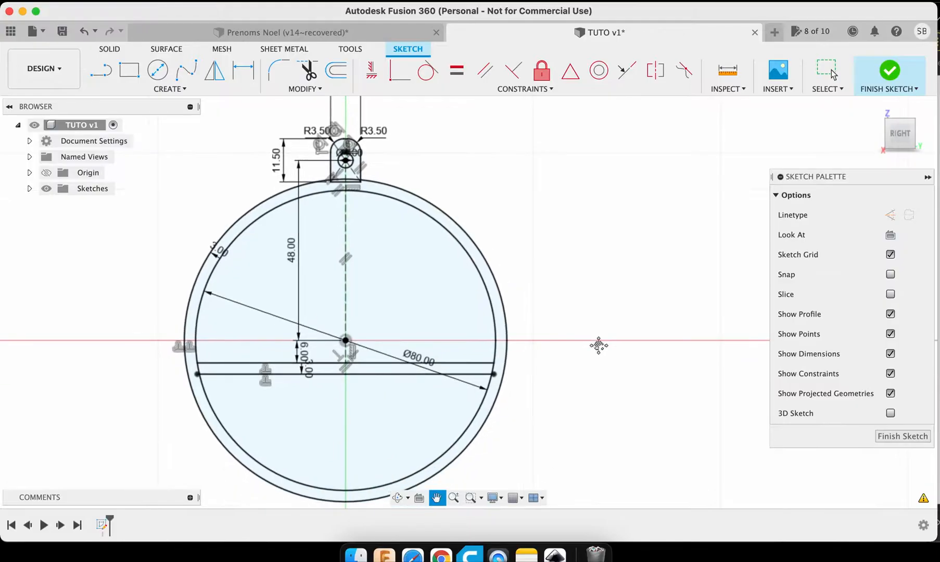
pyautogui.click(892, 74)
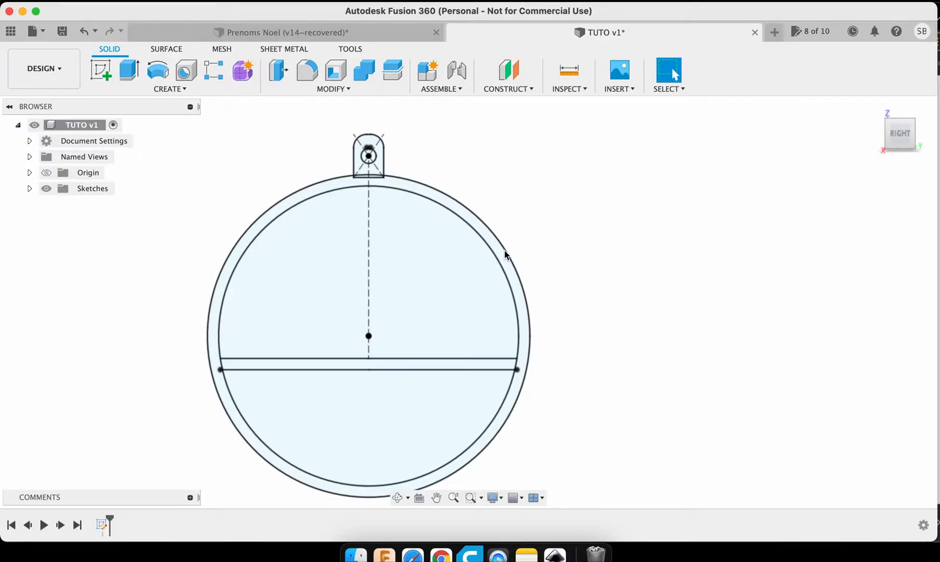
# Step: View the snowflakes in the Prenoms Noel design, then switch to Google Chrome and examine the svgsilh.com page "flocon de neige décor ornement"
pyautogui.click(279, 36)
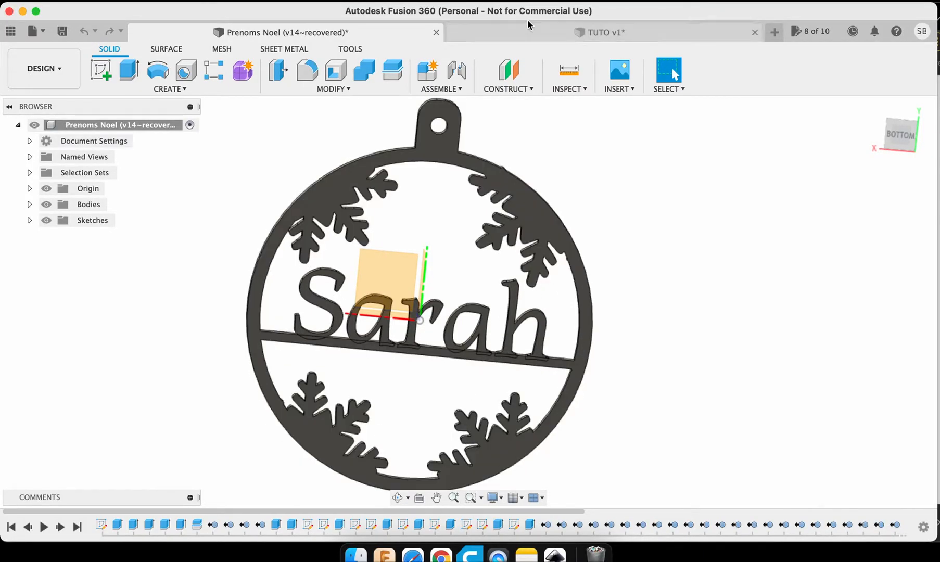
pyautogui.click(544, 34)
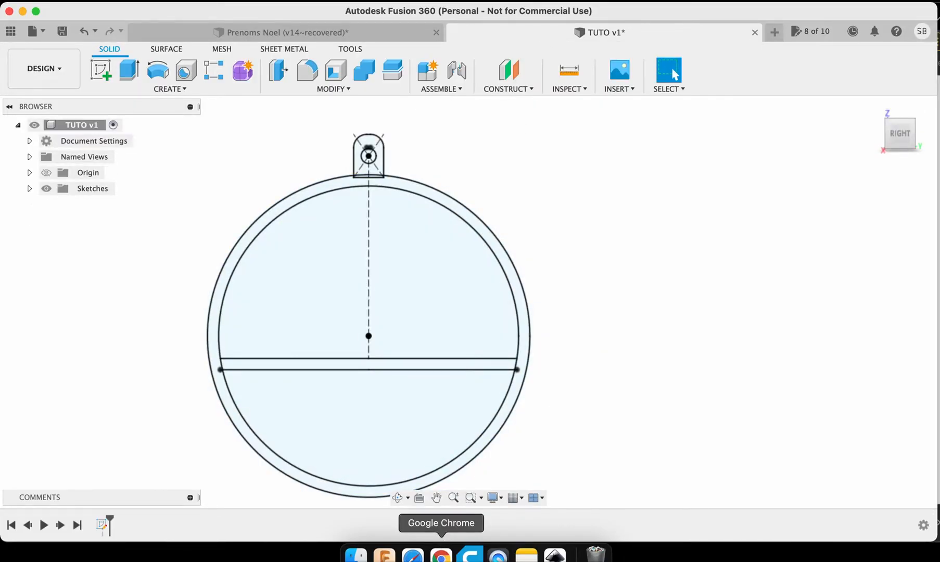
pyautogui.click(441, 554)
pyautogui.click(300, 19)
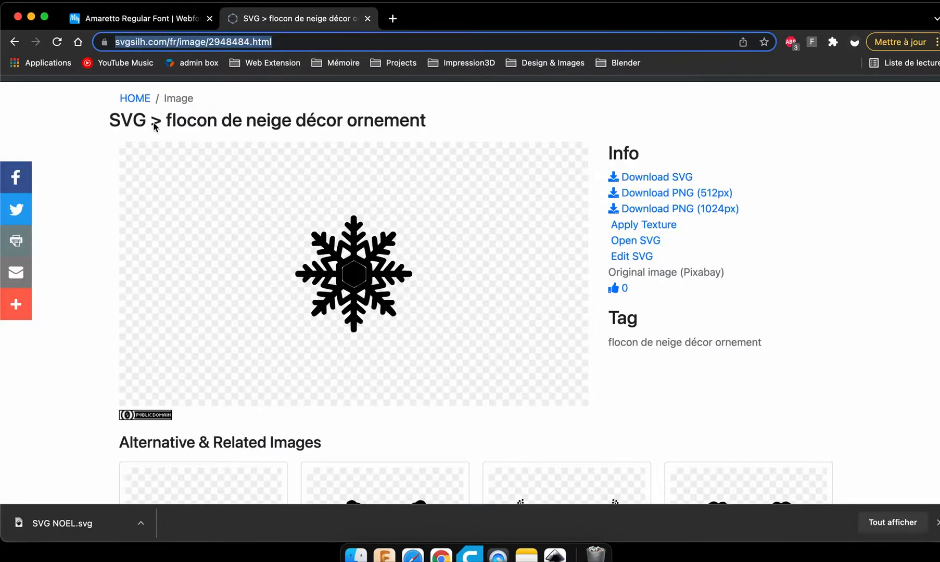
pyautogui.tripleClick(224, 118)
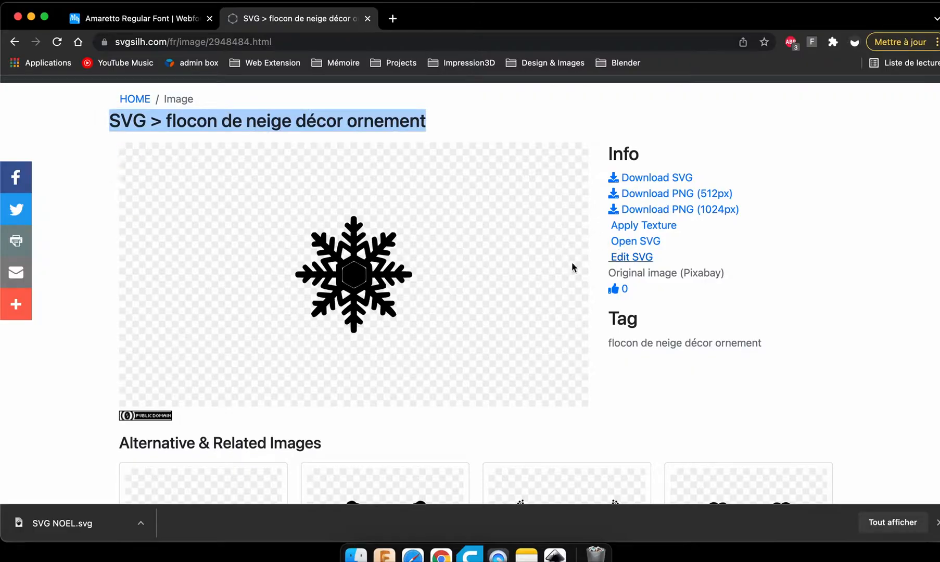
pyautogui.scroll(-1, 437, 229)
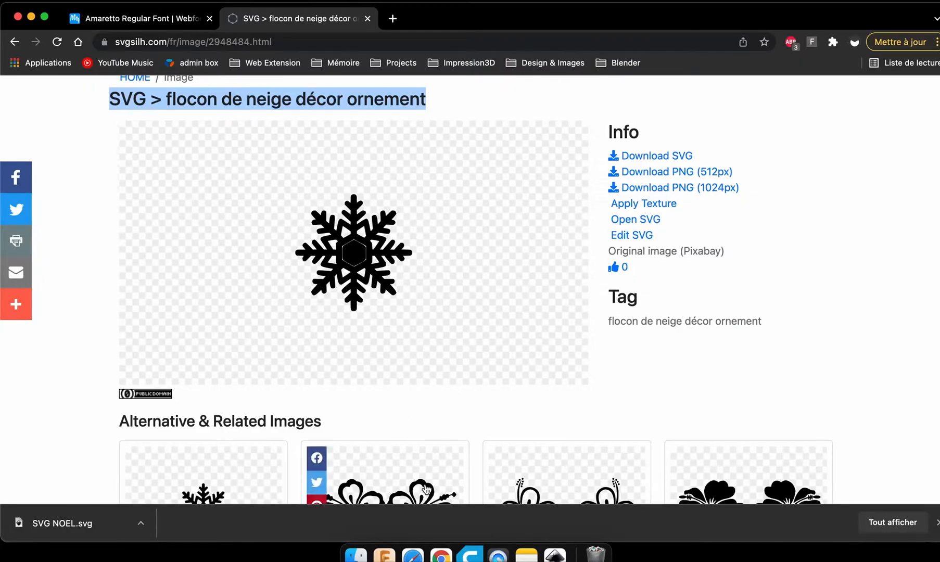
# Step: Switch back to Fusion 360 and start a new sketch on the plane of the ornament outline
pyautogui.click(382, 555)
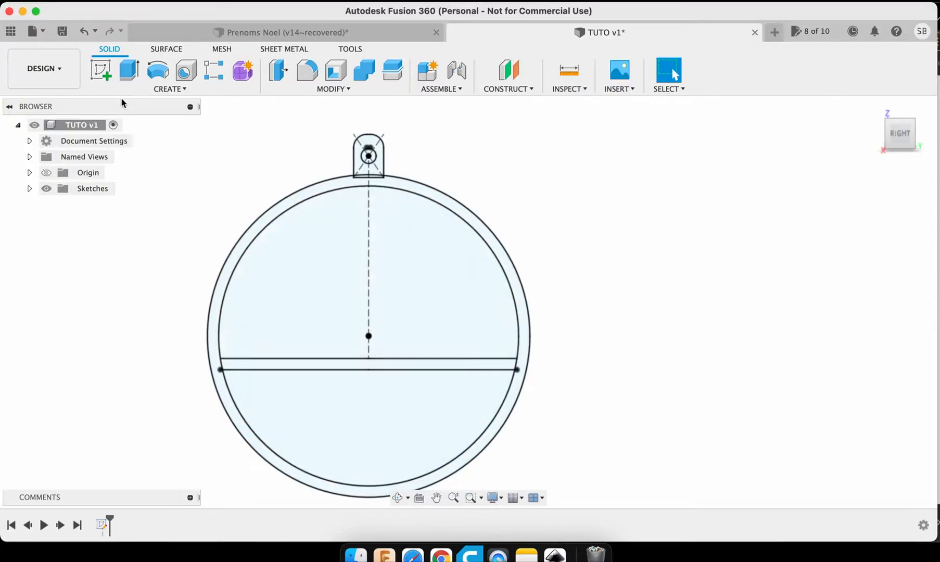
pyautogui.click(100, 71)
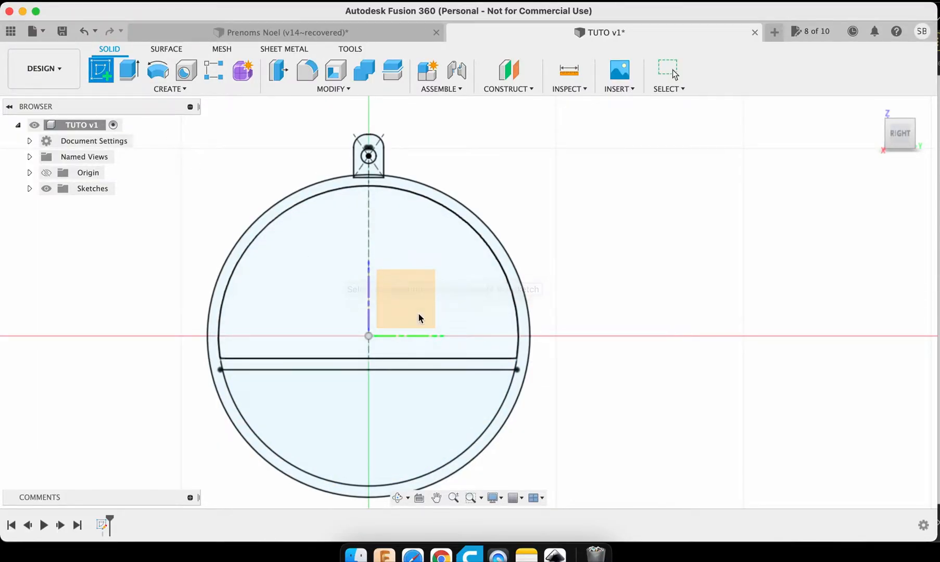
pyautogui.click(364, 318)
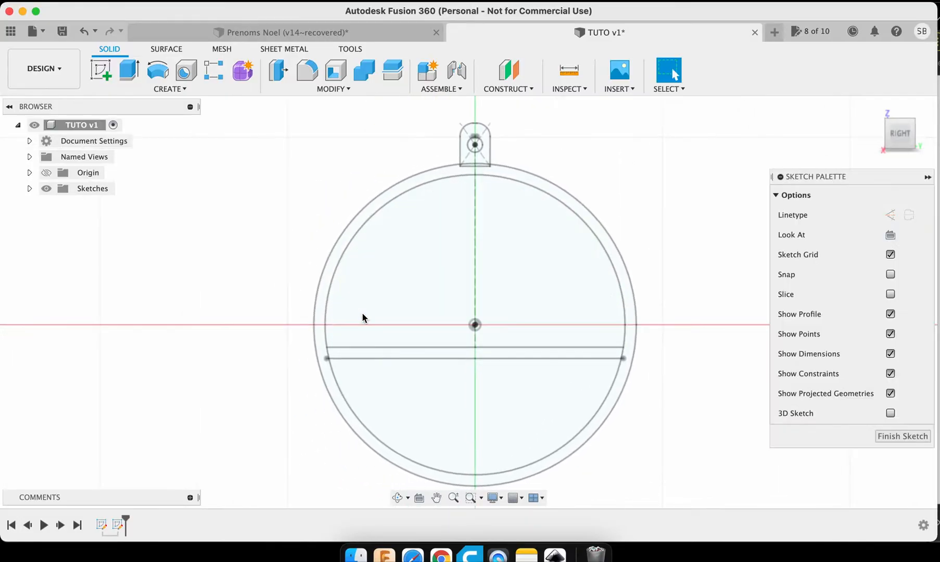
# Step: Insert the snowflake file svg noel.svg from the computer's Téléchargements folder into the new sketch
pyautogui.click(783, 90)
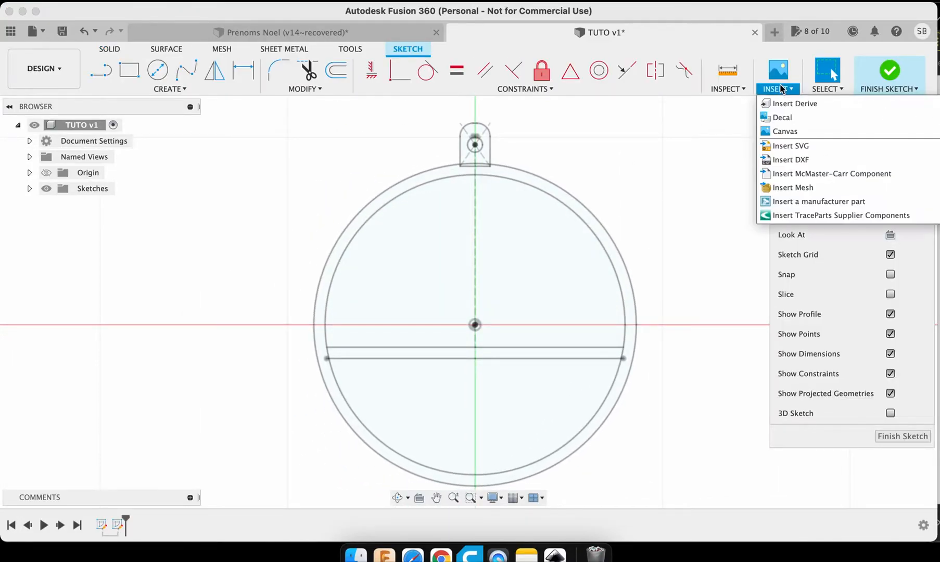
pyautogui.click(795, 147)
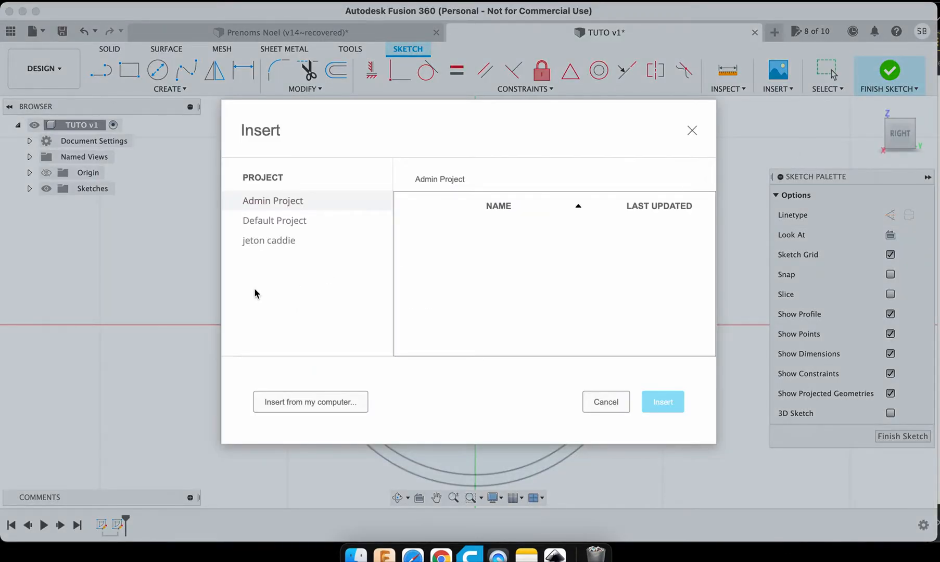
pyautogui.click(352, 404)
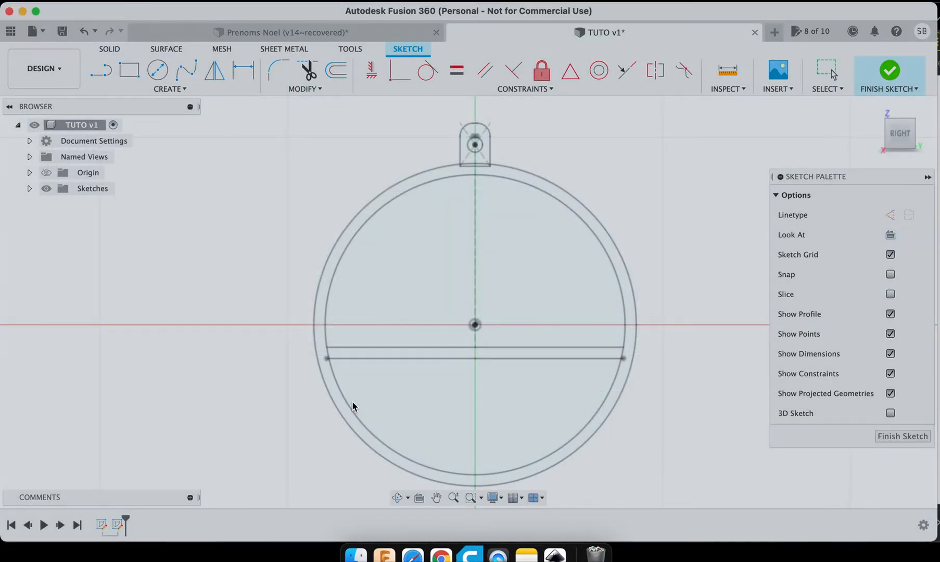
pyautogui.doubleClick(344, 136)
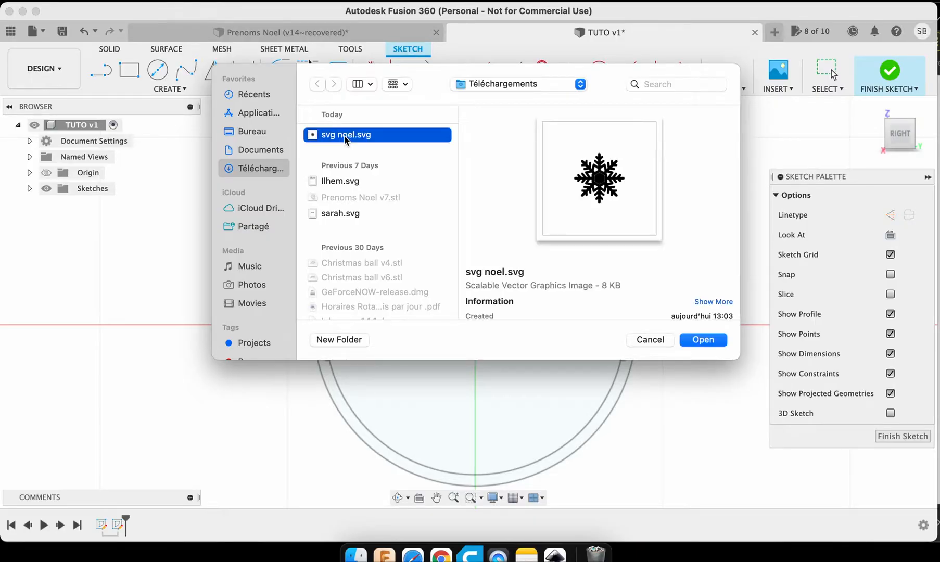
pyautogui.click(458, 278)
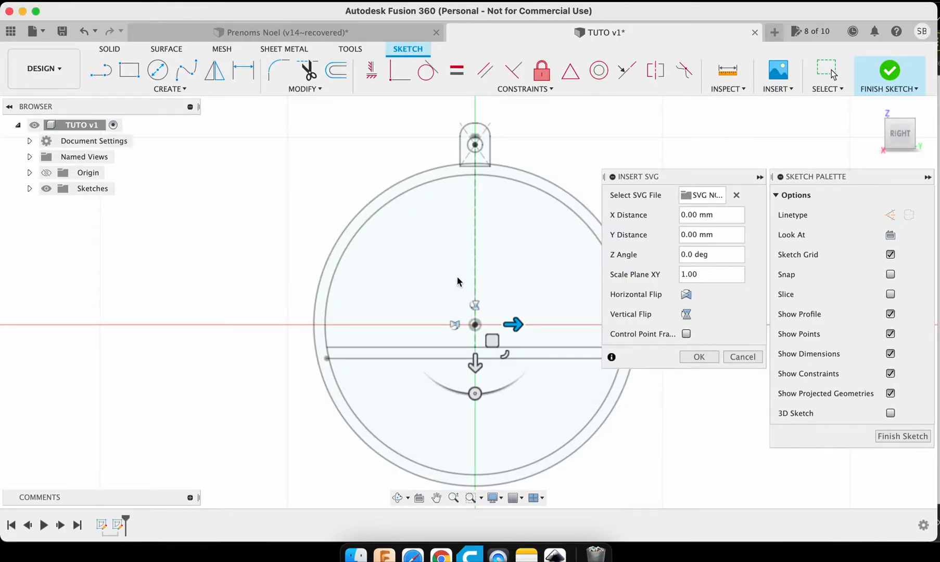
# Step: Scale down the inserted snowflake, place it over the upper-right edge of the ornament ring, and finish the sketch
pyautogui.hscroll(3, 457, 278)
pyautogui.moveTo(453, 352); pyautogui.dragTo(257, 140)
pyautogui.scroll(3, 302, 337)
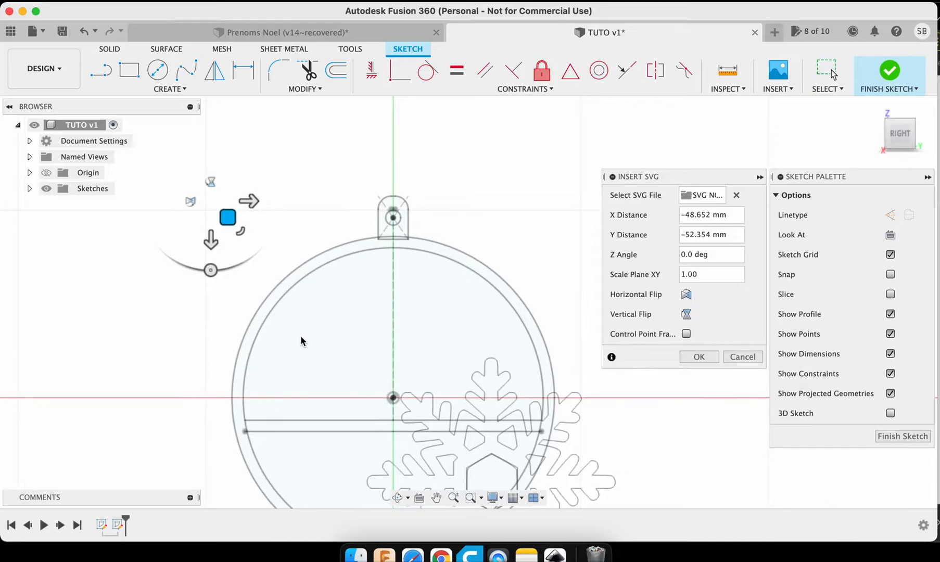
pyautogui.scroll(2, 300, 337)
pyautogui.moveTo(210, 248); pyautogui.dragTo(246, 127)
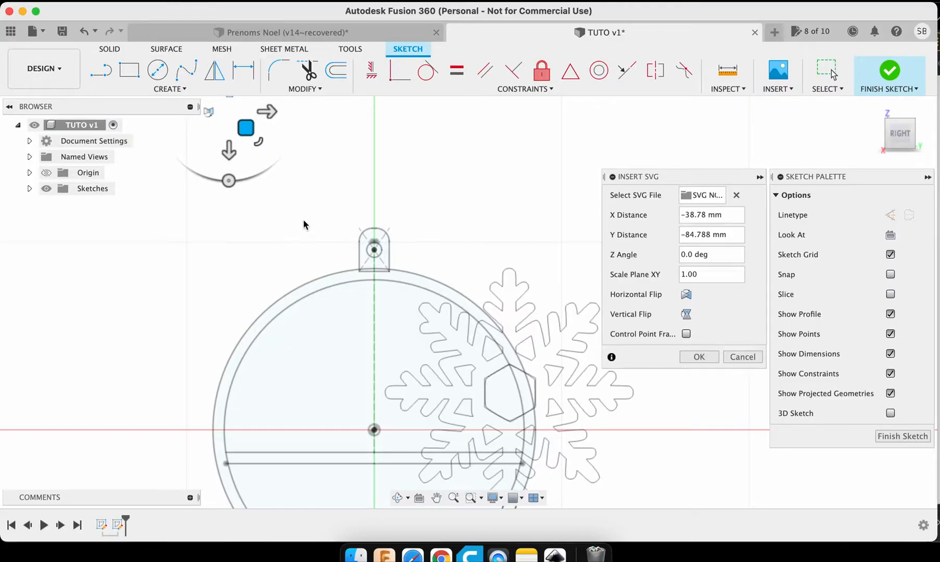
pyautogui.scroll(-3, 304, 268)
pyautogui.scroll(-5, 304, 268)
pyautogui.moveTo(327, 199); pyautogui.dragTo(352, 182)
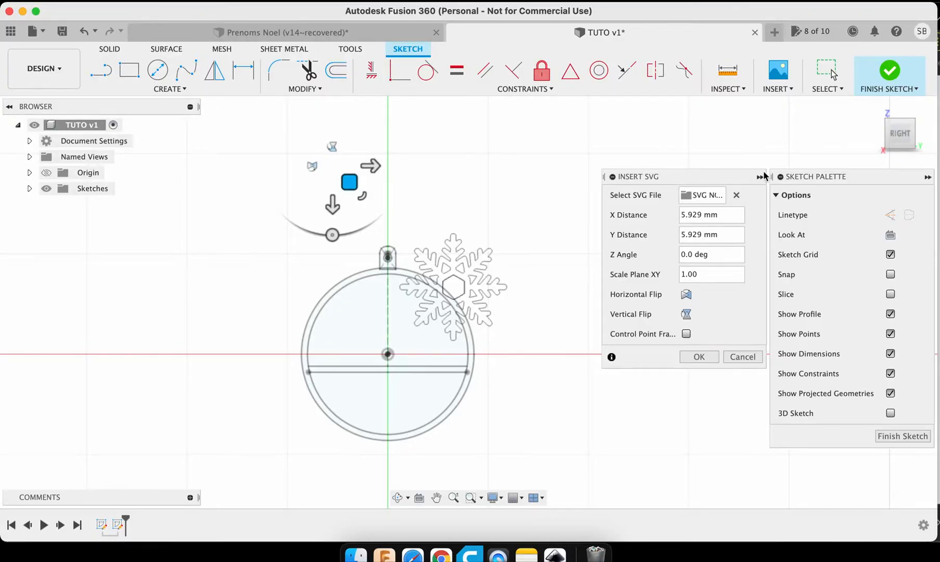
pyautogui.click(890, 72)
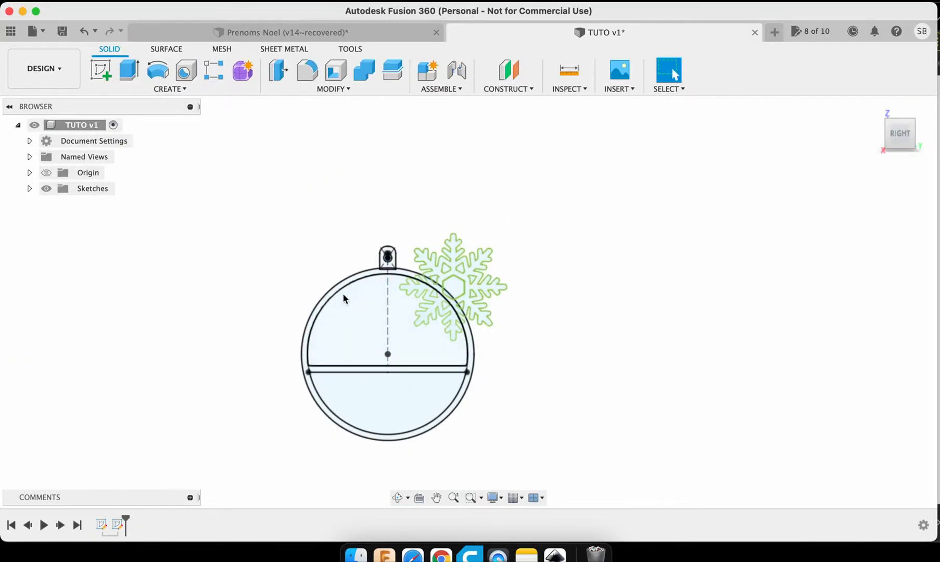
# Step: Start a new sketch on the ornament outline's plane and insert svg noel.svg from the computer's Téléchargements folder for a second snowflake
pyautogui.click(101, 70)
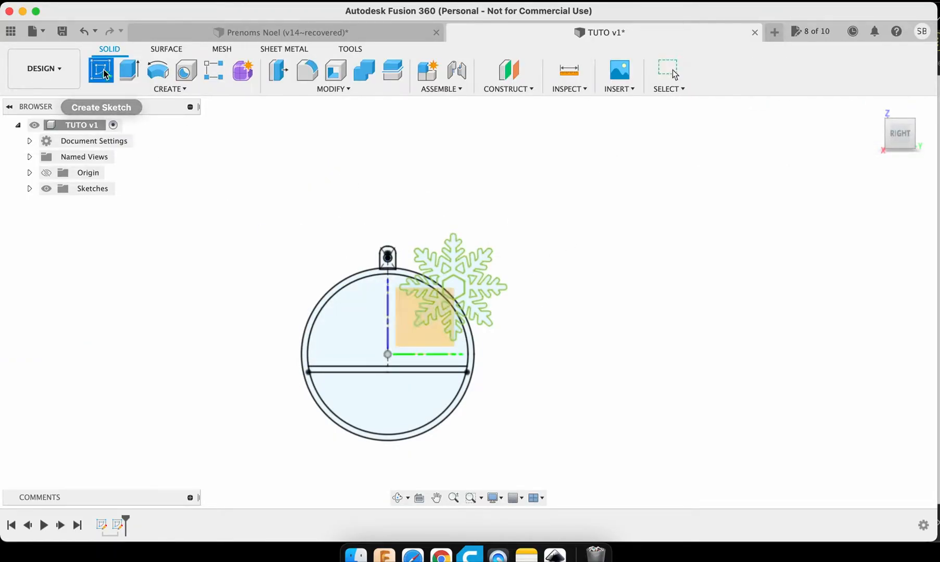
pyautogui.click(344, 334)
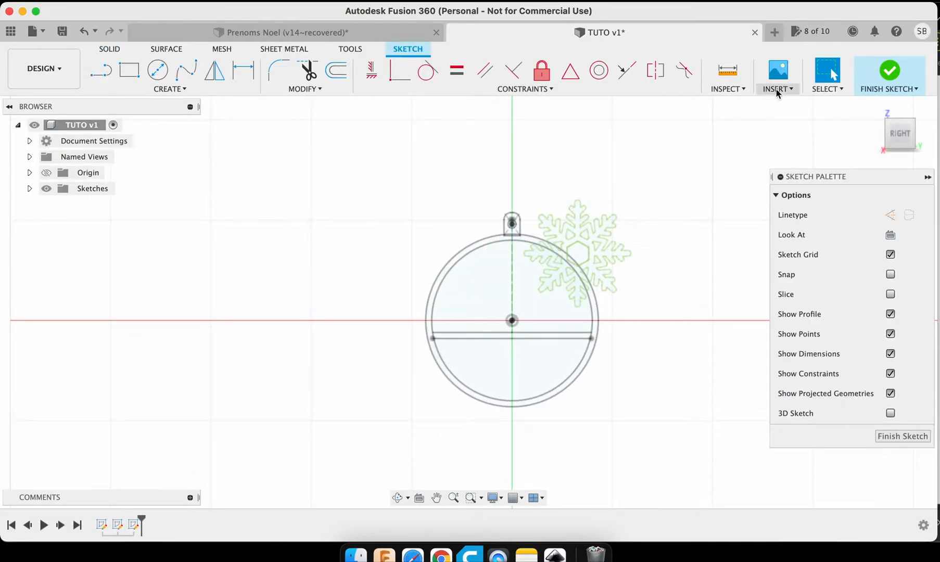
pyautogui.click(776, 90)
pyautogui.click(765, 146)
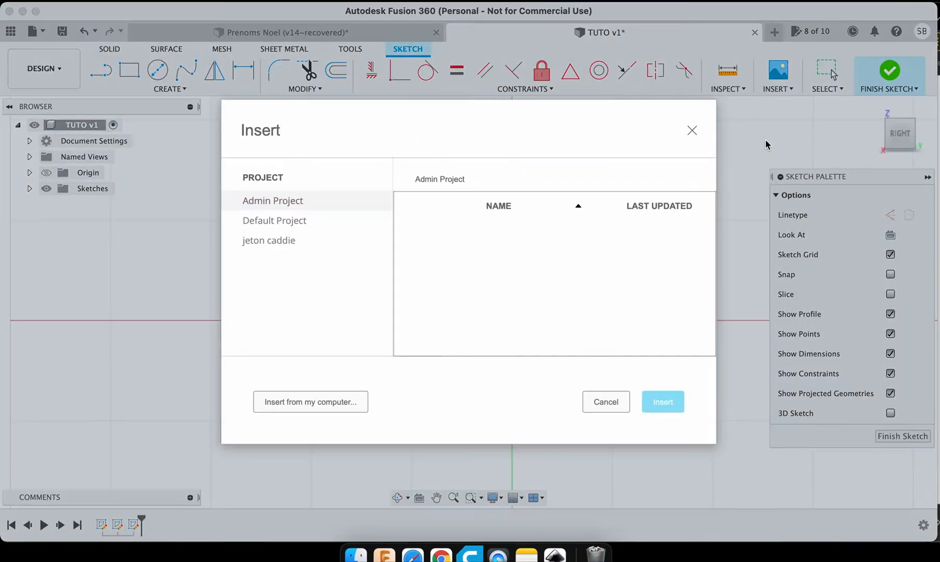
pyautogui.click(322, 408)
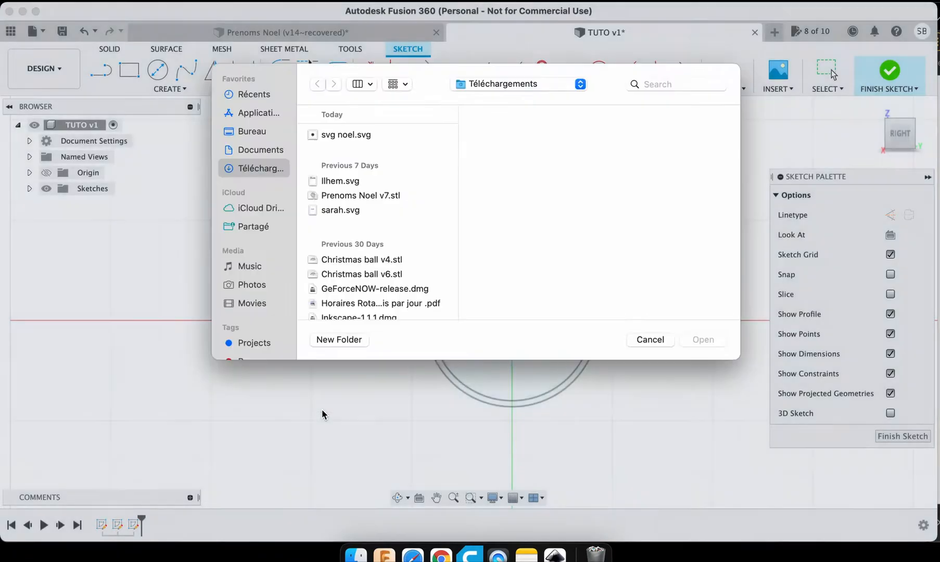
pyautogui.doubleClick(353, 138)
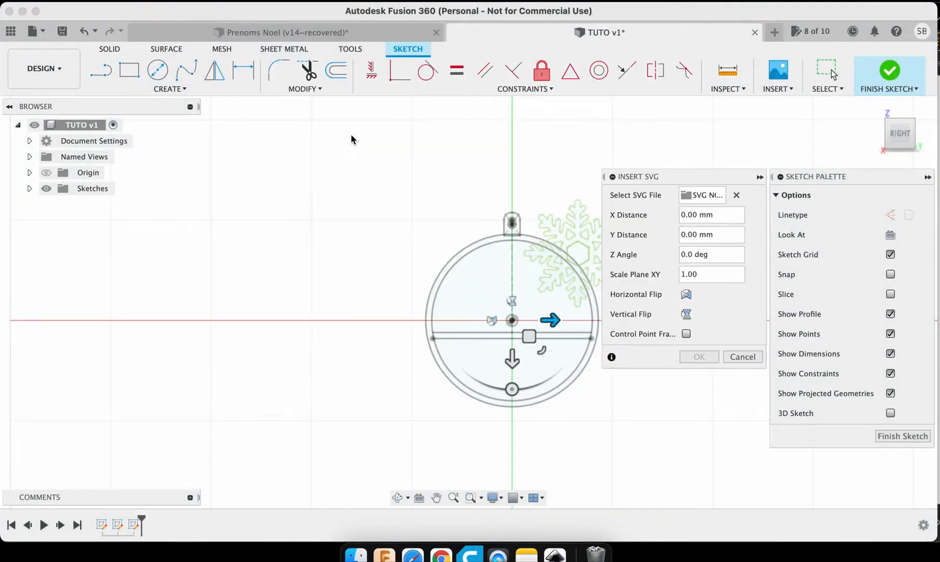
# Step: Scale down the second snowflake, rotate it about 10 degrees, place it over the ring's upper-left edge, and finish the sketch
pyautogui.moveTo(542, 353); pyautogui.dragTo(377, 225)
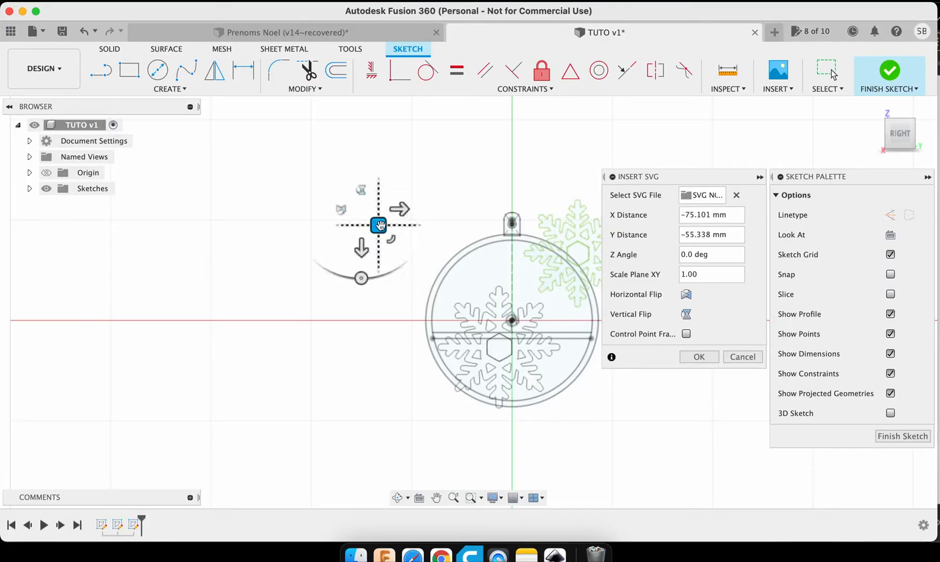
pyautogui.hscroll(5, 425, 255)
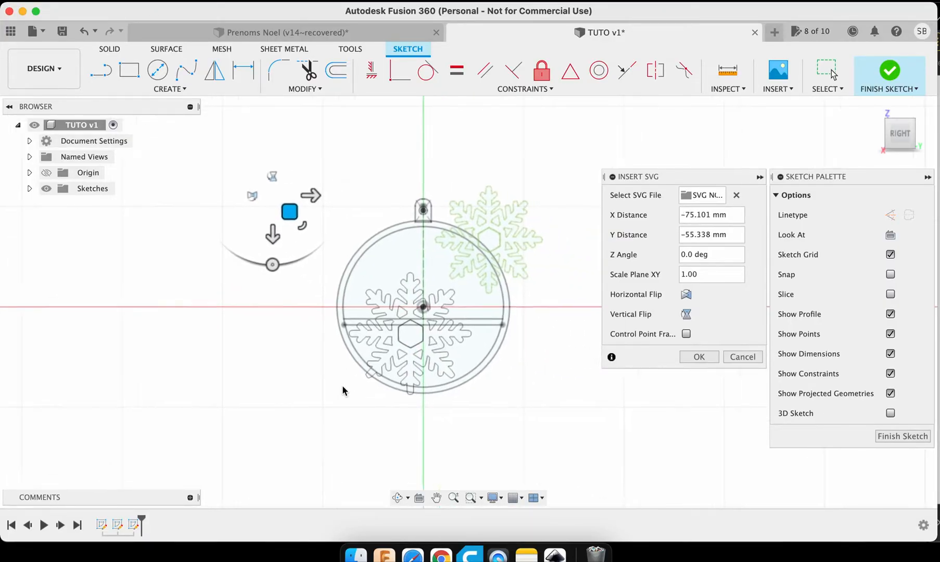
pyautogui.moveTo(270, 211); pyautogui.dragTo(217, 131)
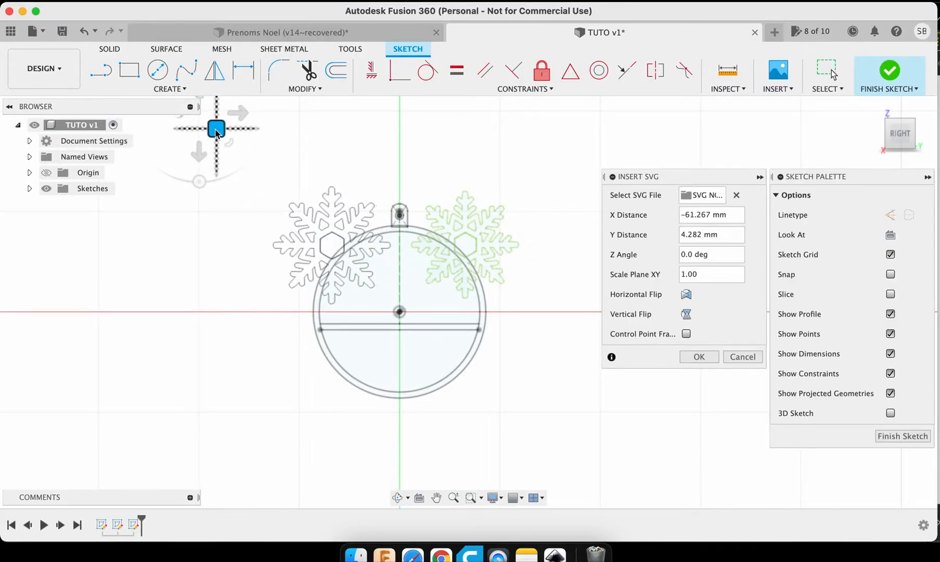
pyautogui.moveTo(216, 132); pyautogui.dragTo(230, 163, button='middle')
pyautogui.moveTo(214, 214); pyautogui.dragTo(201, 212)
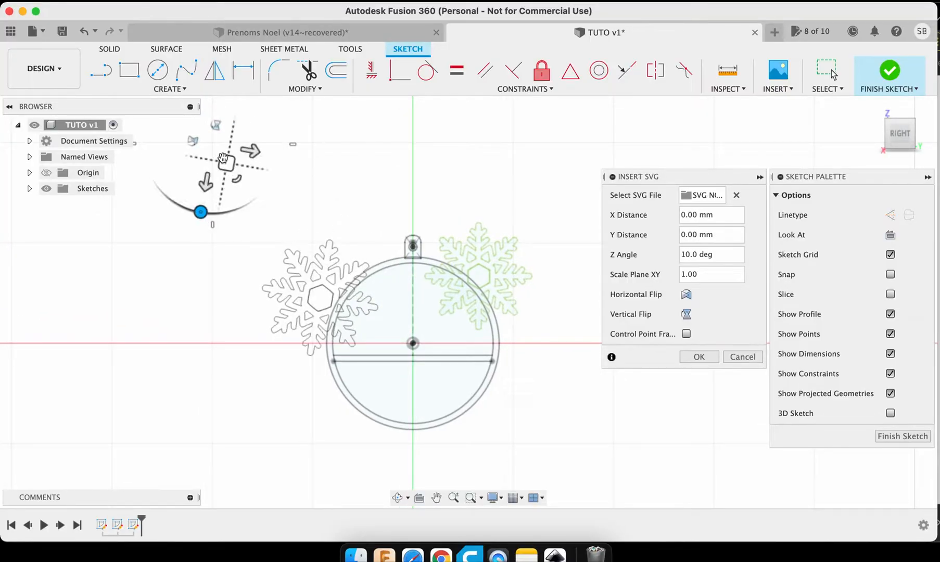
pyautogui.moveTo(226, 165); pyautogui.dragTo(253, 139)
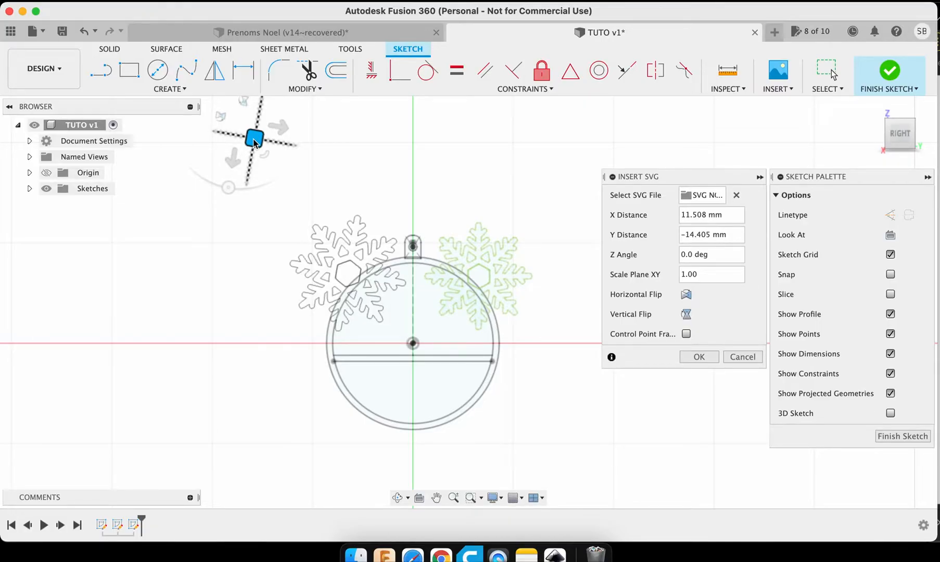
pyautogui.hscroll(2, 418, 250)
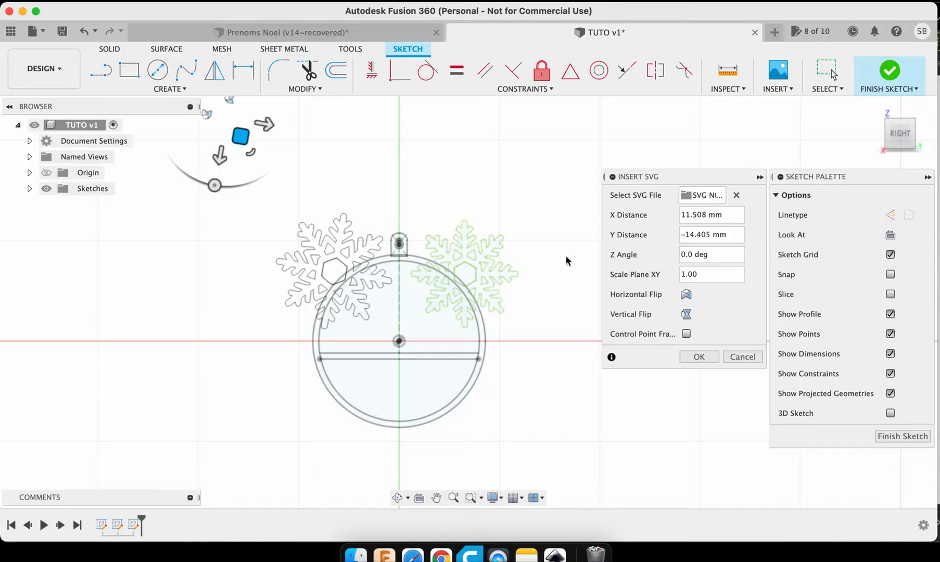
pyautogui.click(883, 78)
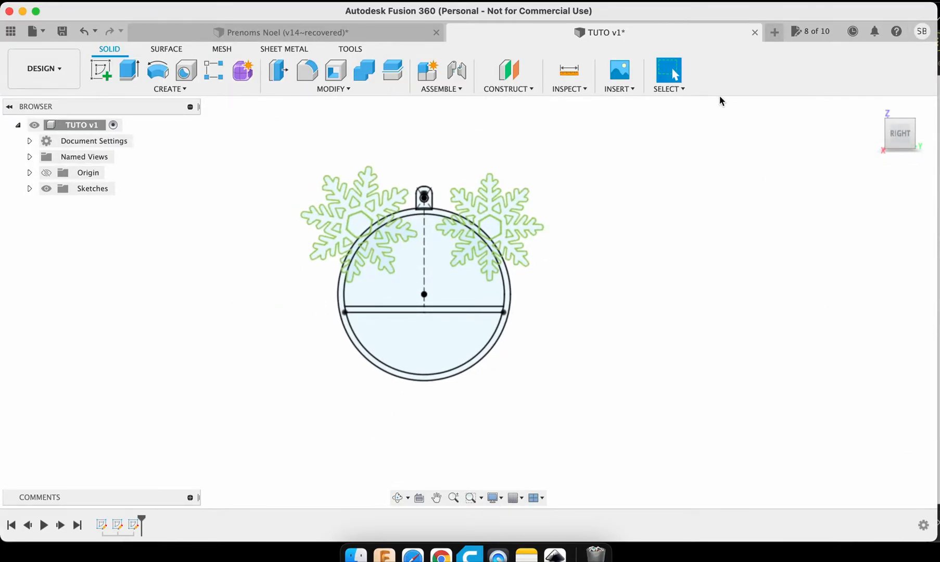
# Step: Insert svg noel.svg from the Téléchargements folder into another new sketch on the ornament's plane as the third snowflake
pyautogui.click(104, 77)
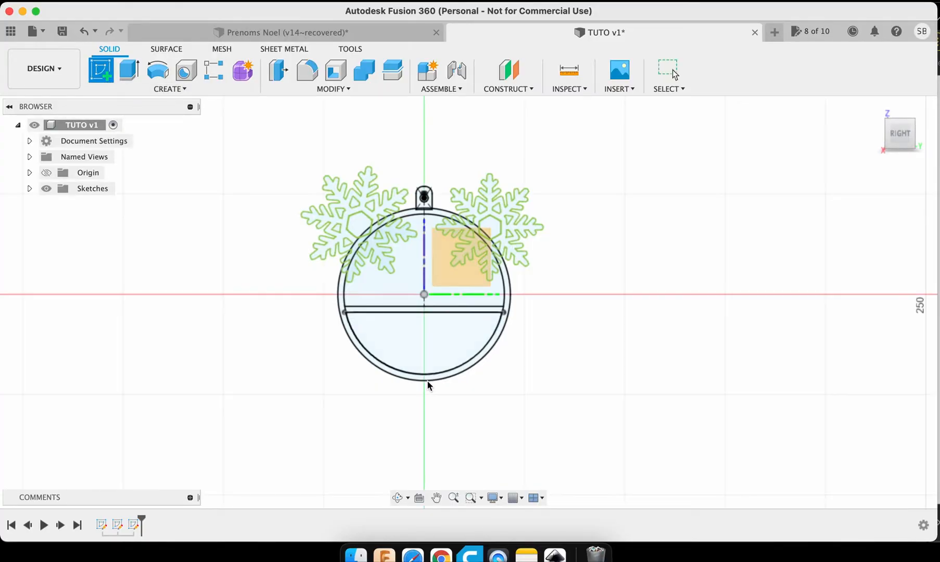
pyautogui.click(404, 347)
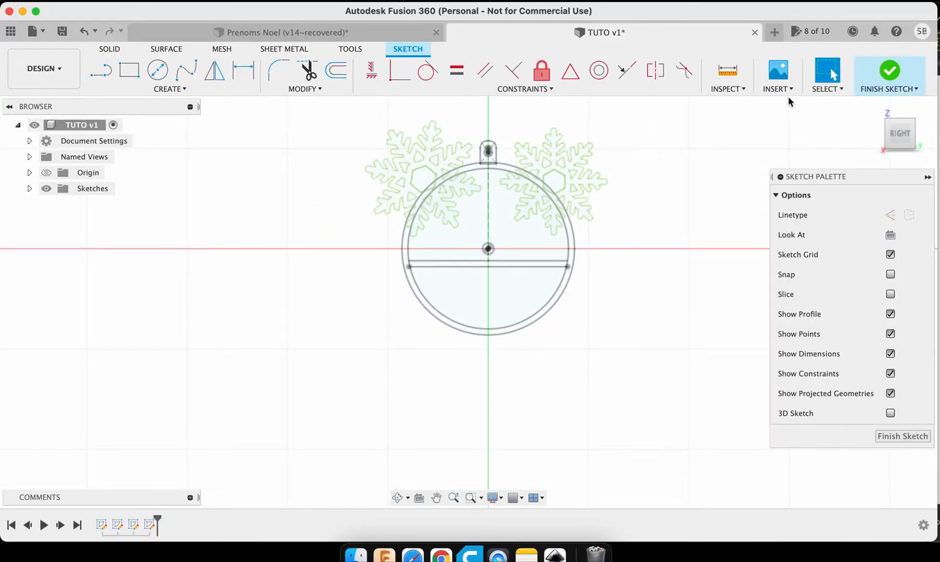
pyautogui.click(792, 88)
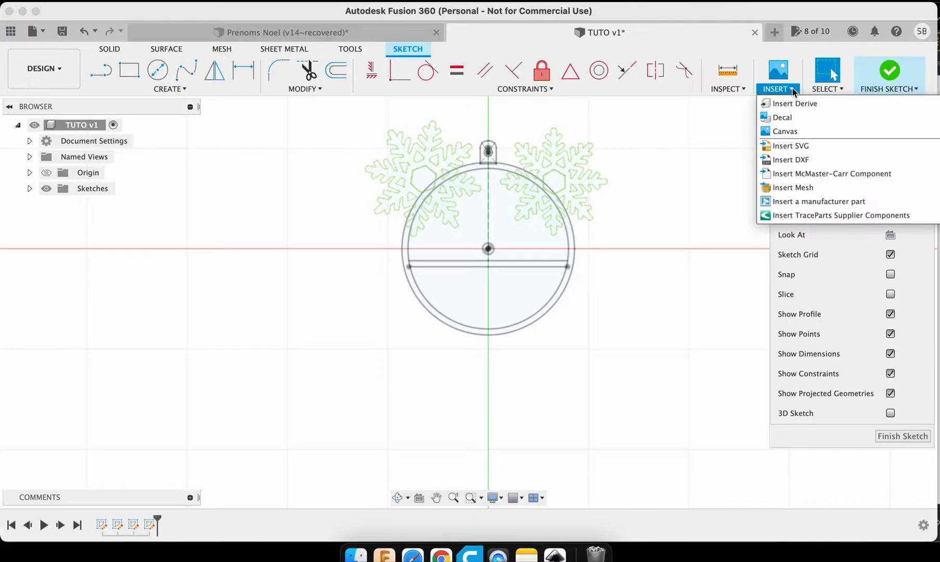
pyautogui.click(778, 147)
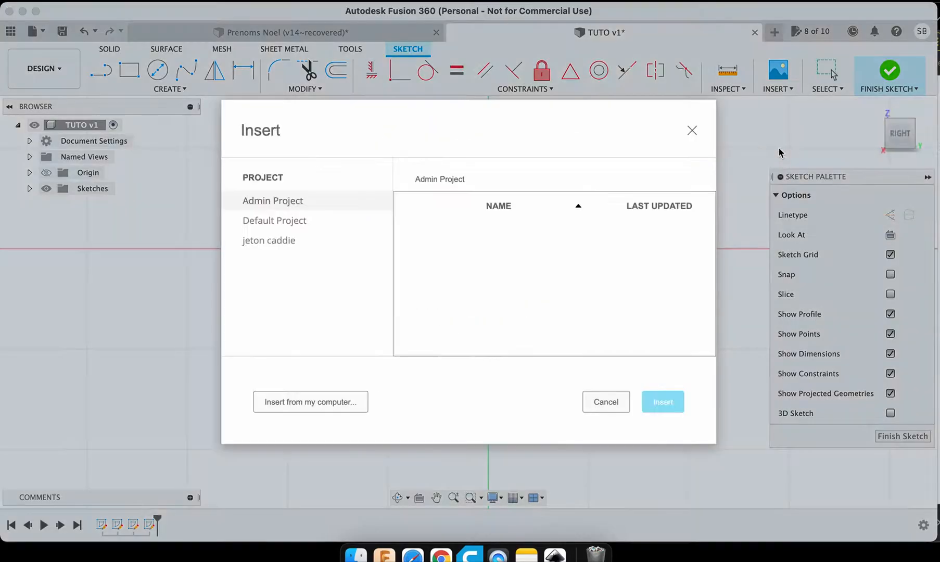
pyautogui.click(319, 407)
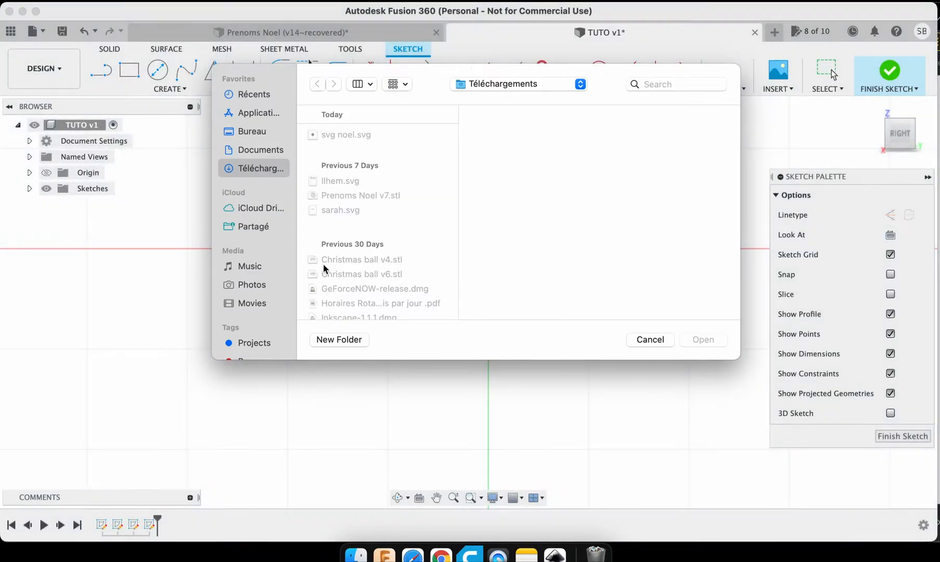
pyautogui.click(334, 136)
pyautogui.doubleClick(335, 136)
# Step: Place the third snowflake, slightly smaller than the upper two, over the ring's lower-right edge and save the design with the sketch finished
pyautogui.moveTo(523, 287); pyautogui.dragTo(455, 237)
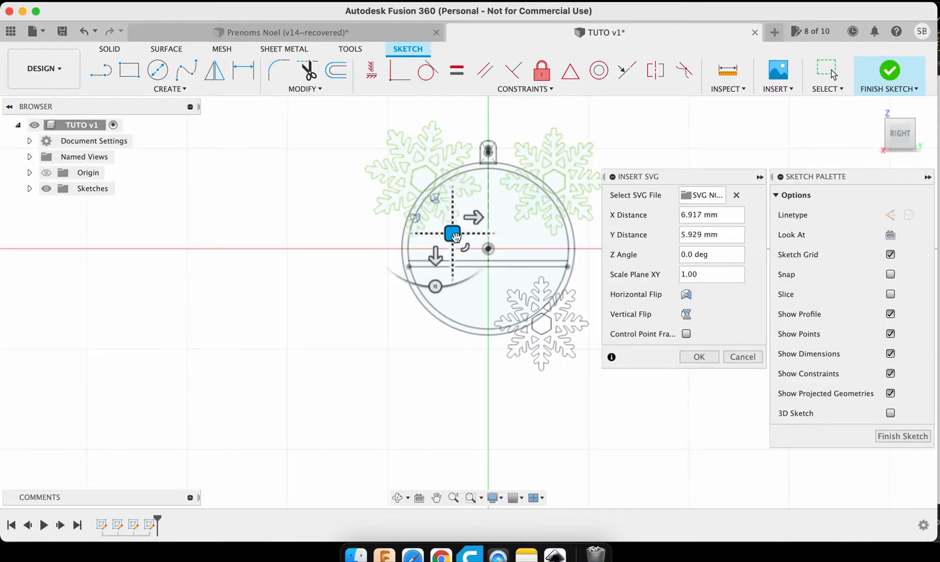
pyautogui.click(889, 72)
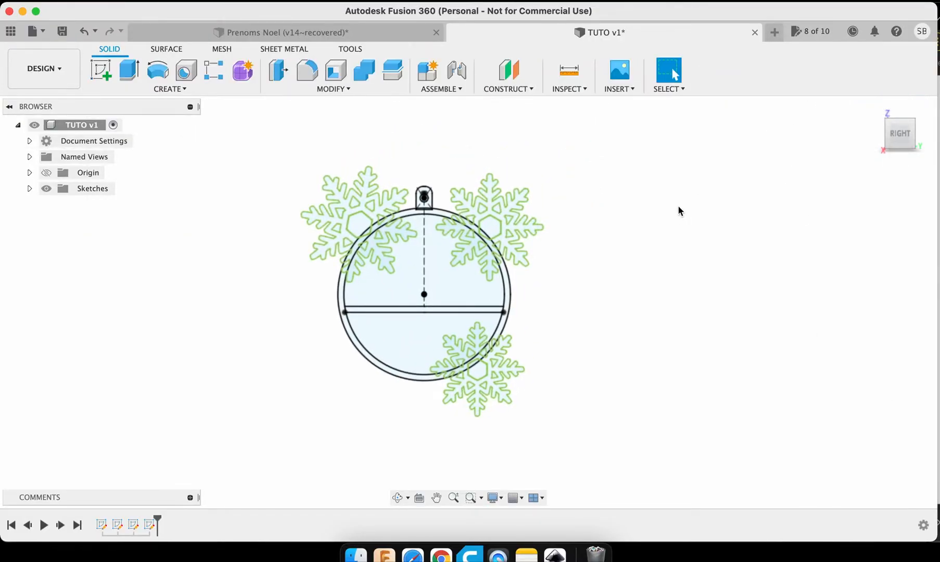
pyautogui.press('super+s')
pyautogui.click(470, 304)
# Step: Insert svg noel.svg into a new sketch on the same plane and place this fourth snowflake, scaled down, over the ring's lower-left edge
pyautogui.click(100, 70)
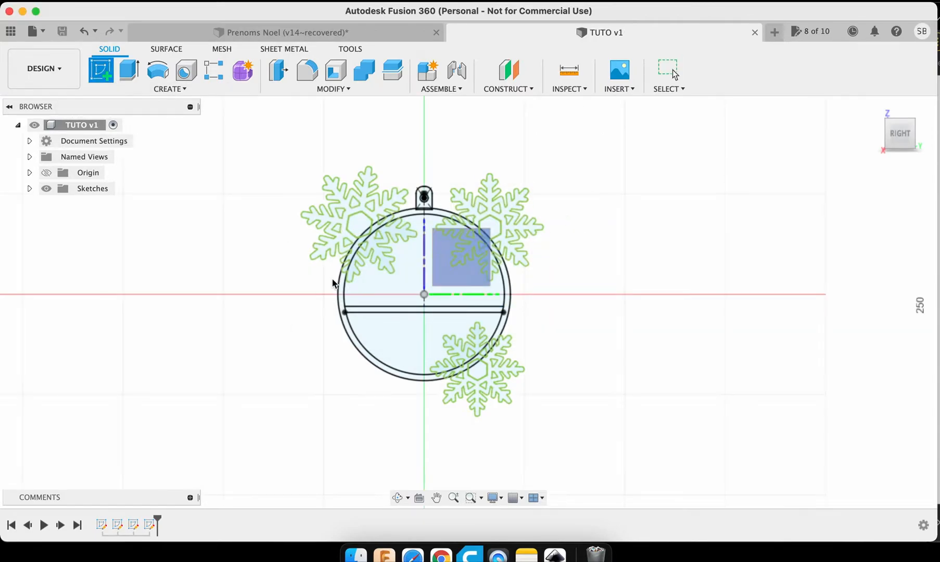
pyautogui.click(402, 333)
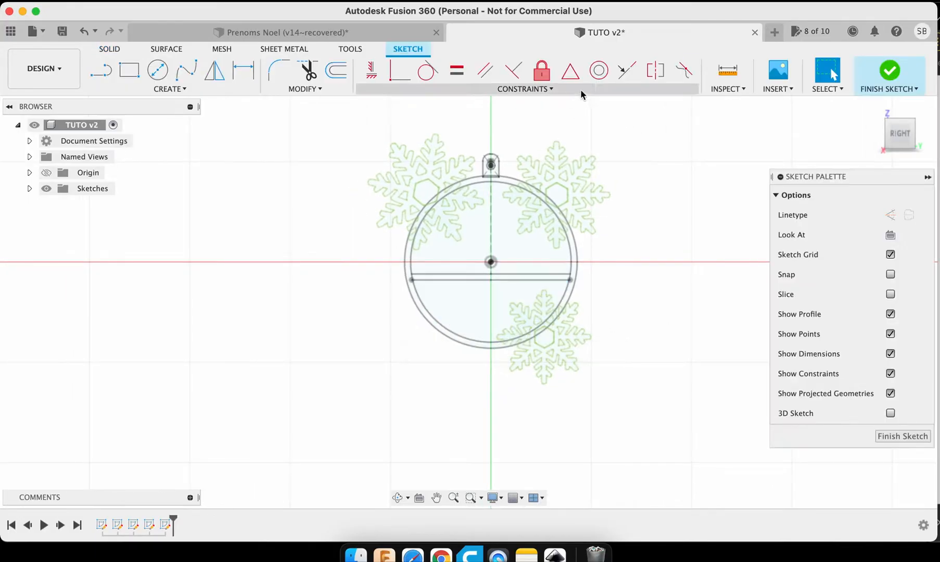
pyautogui.click(793, 90)
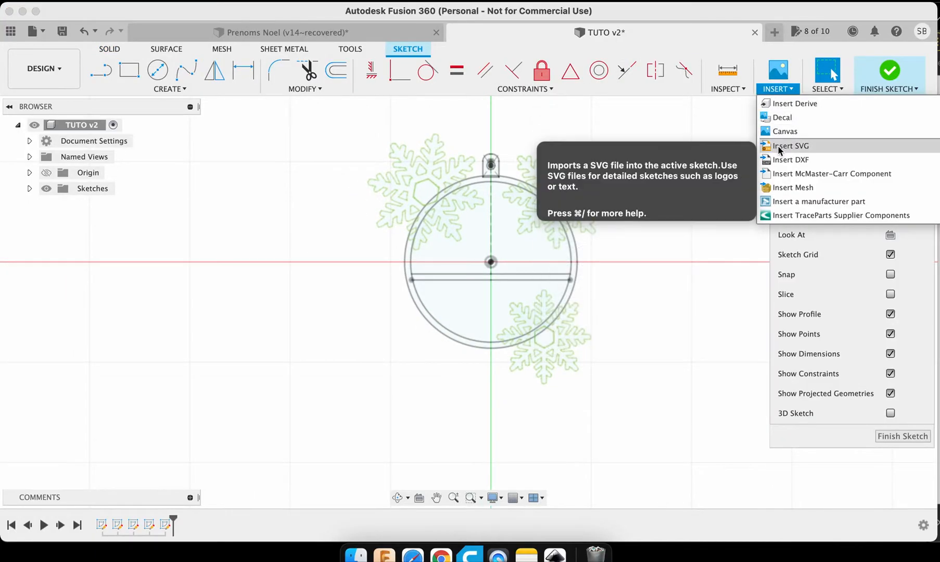
pyautogui.click(777, 150)
pyautogui.click(323, 404)
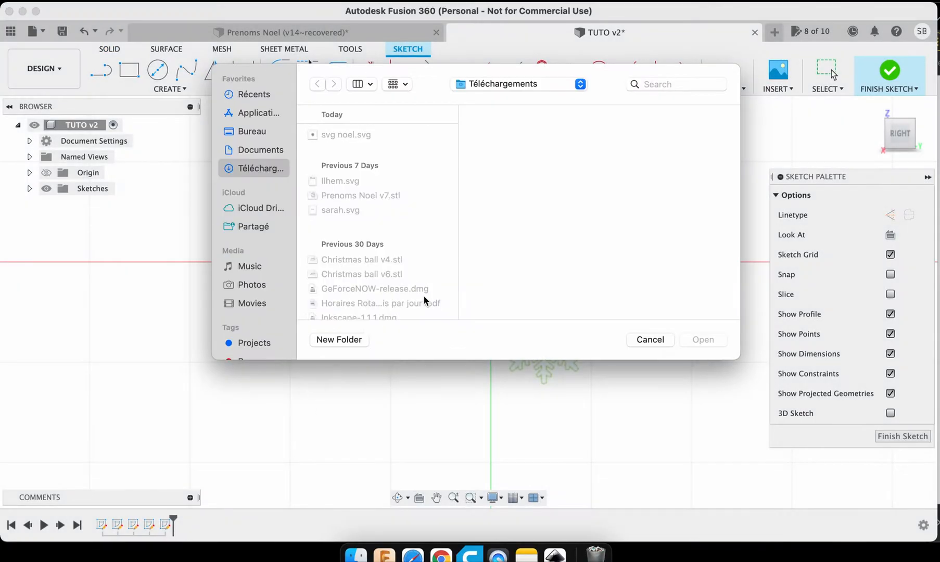
pyautogui.doubleClick(346, 135)
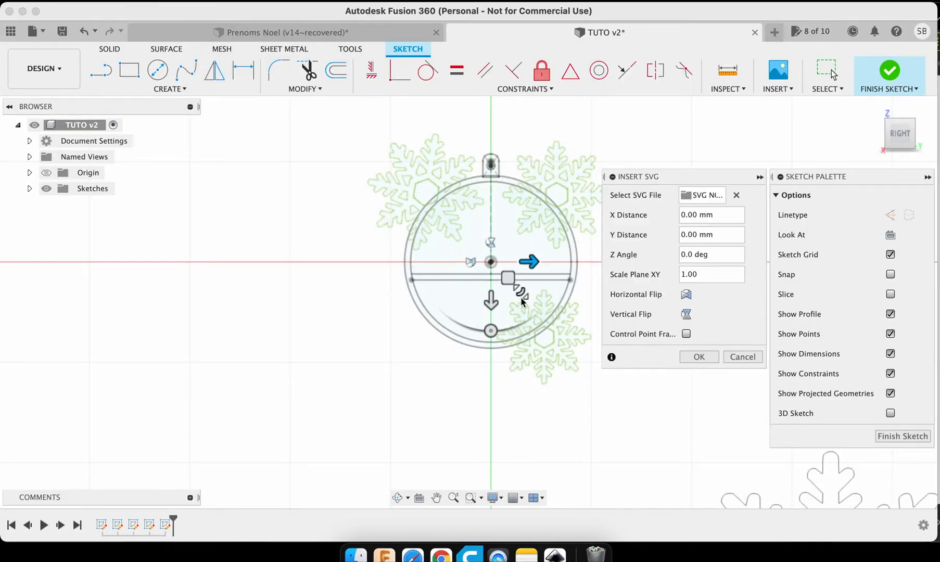
pyautogui.moveTo(521, 295); pyautogui.dragTo(354, 252)
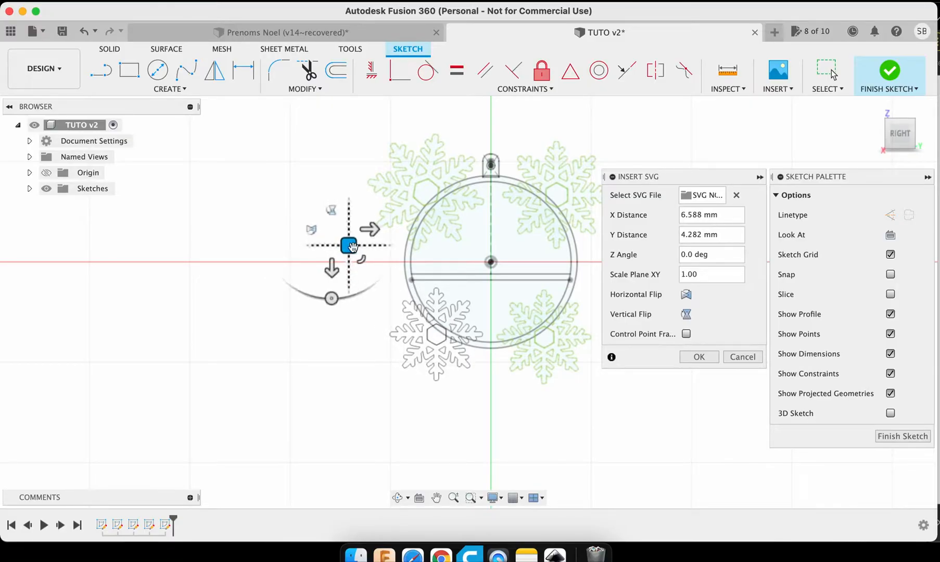
pyautogui.click(887, 70)
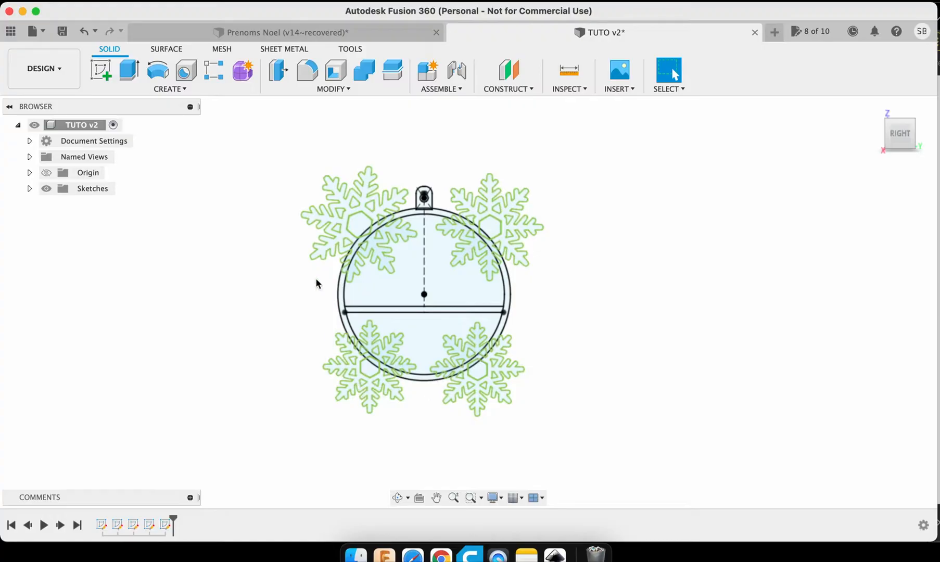
# Step: Extrude all four snowflake profiles 3 mm as new bodies and orbit slightly to check their thickness
pyautogui.click(122, 71)
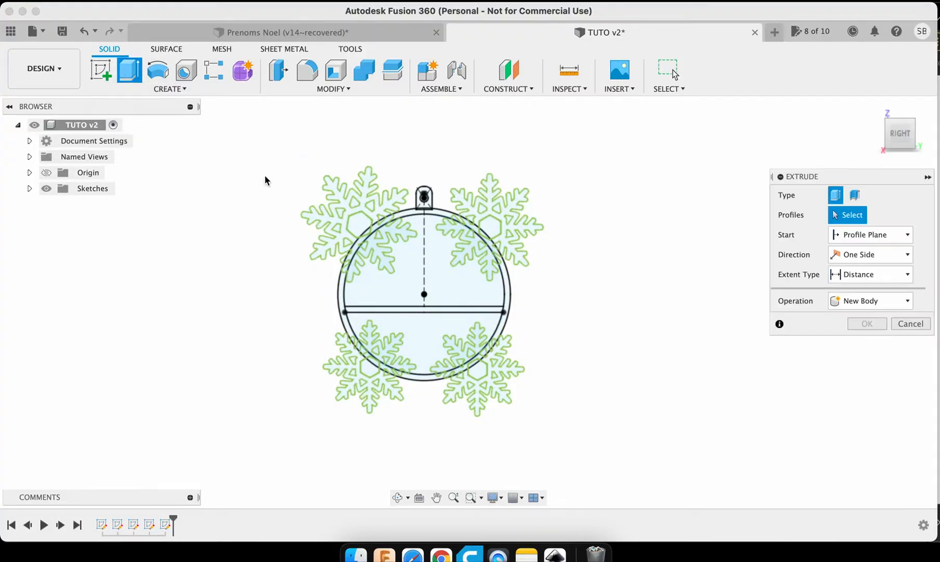
pyautogui.click(326, 216)
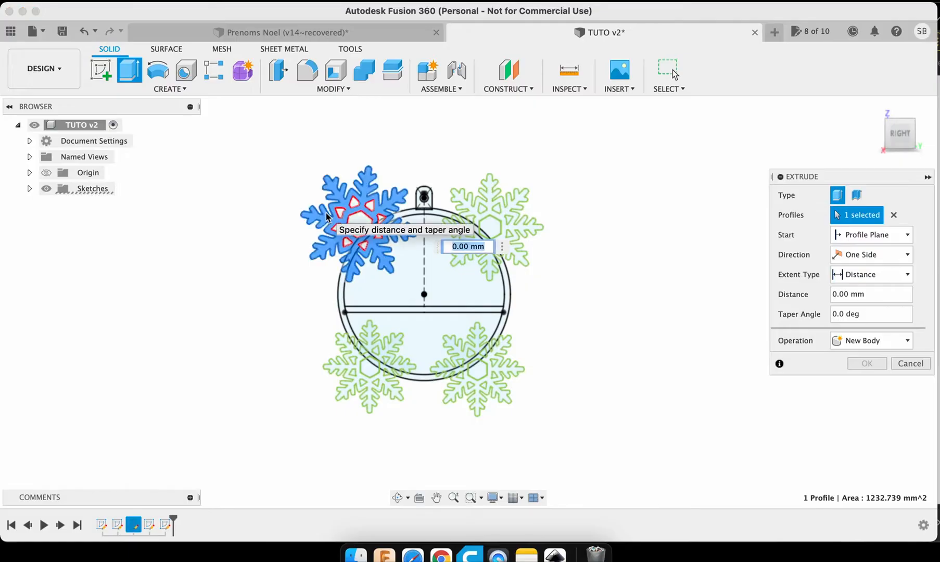
pyautogui.click(481, 203)
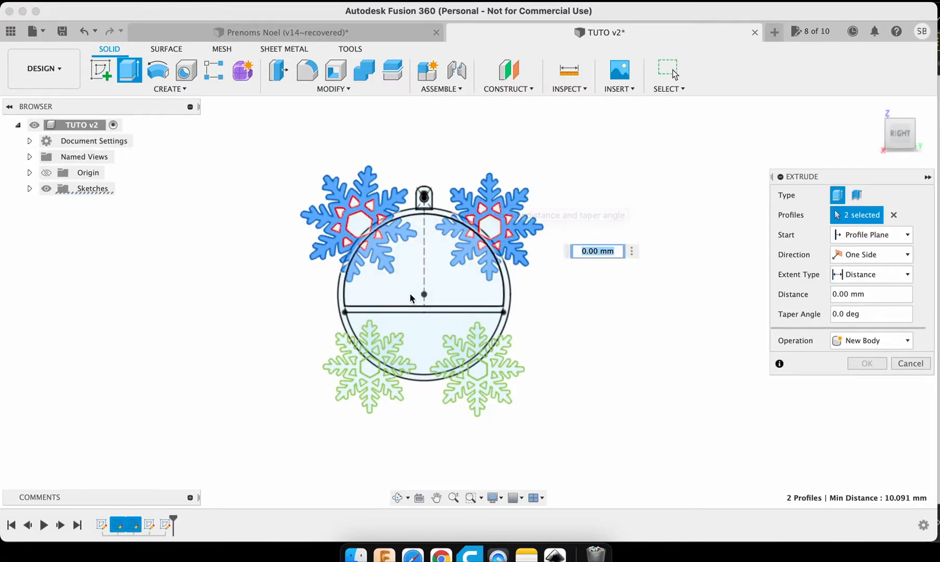
pyautogui.click(349, 361)
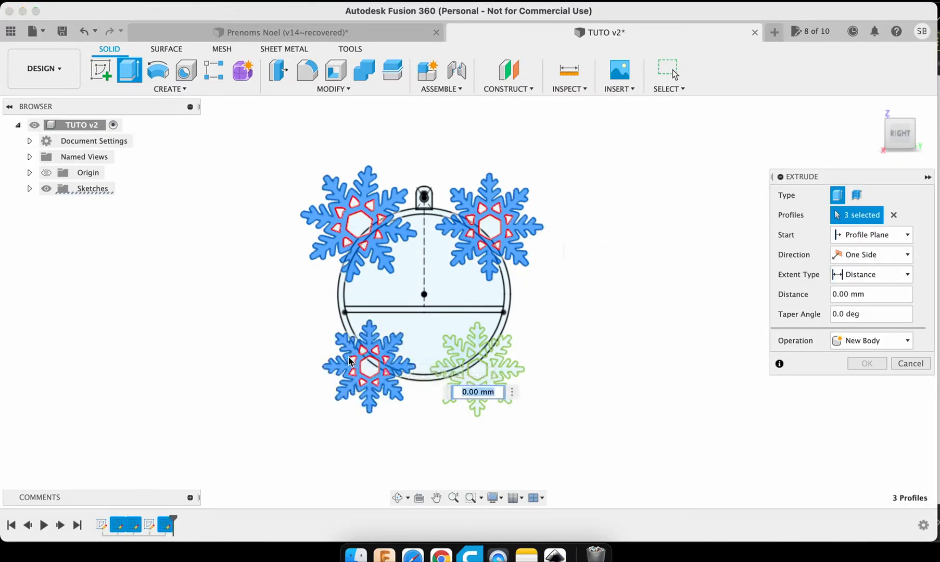
pyautogui.click(493, 356)
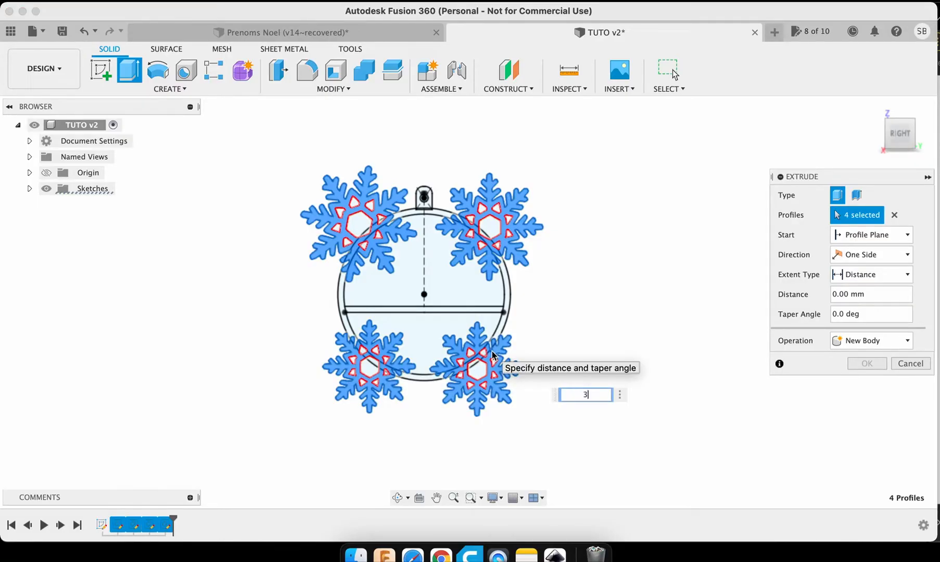
pyautogui.write('3')
pyautogui.press('Return')
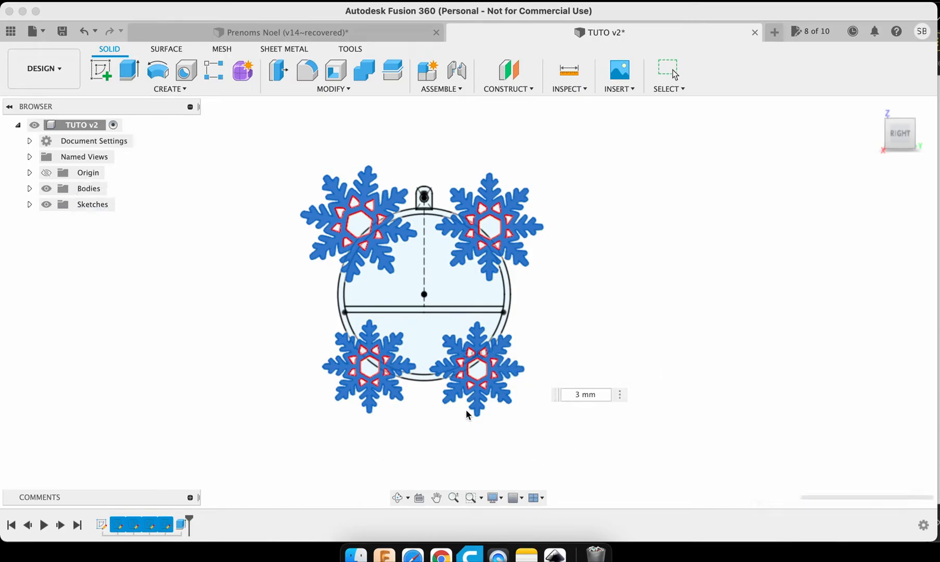
pyautogui.click(398, 497)
pyautogui.moveTo(432, 385); pyautogui.dragTo(429, 412)
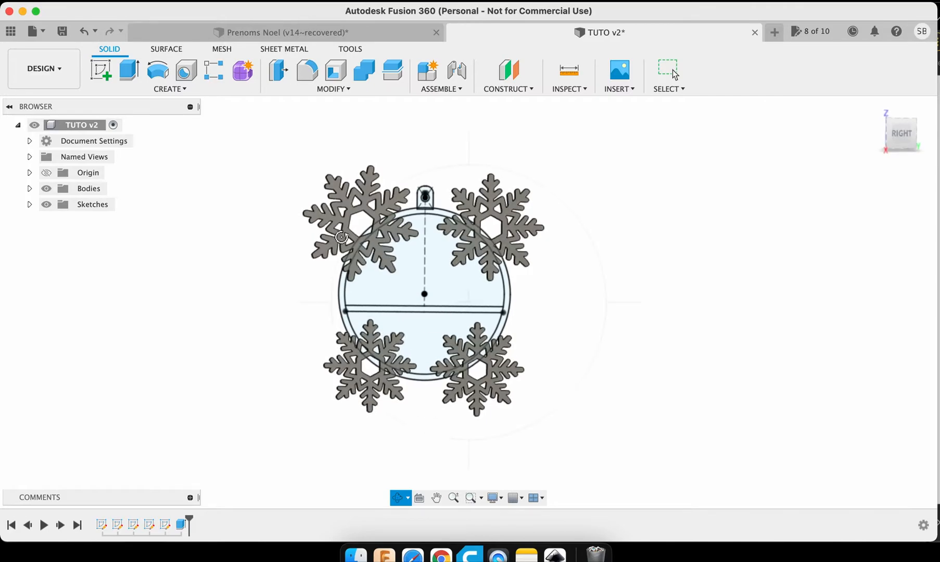
# Step: Consult the finished ornament in the Prenoms Noel design, then split the four snowflake bodies in TUTO with the ring's outer circle
pyautogui.click(218, 35)
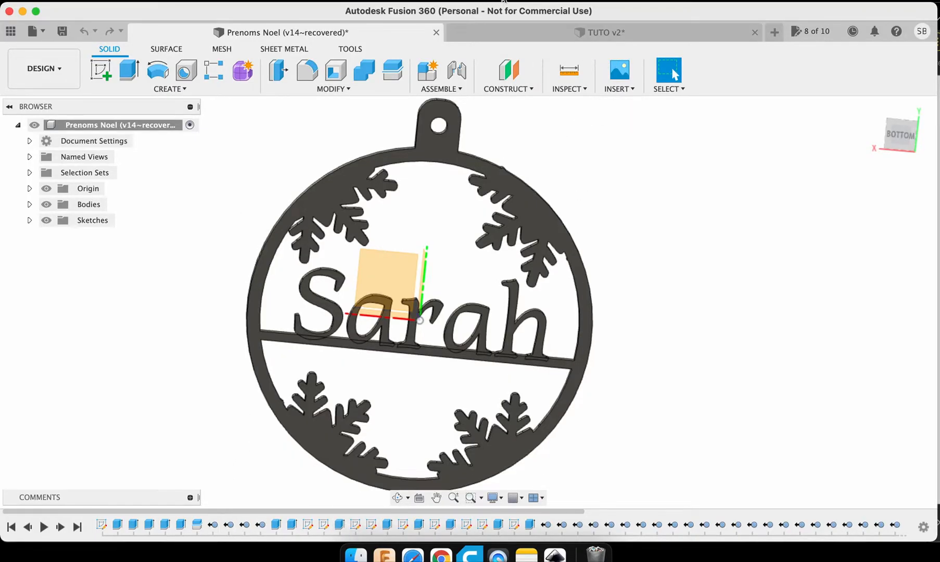
pyautogui.click(518, 36)
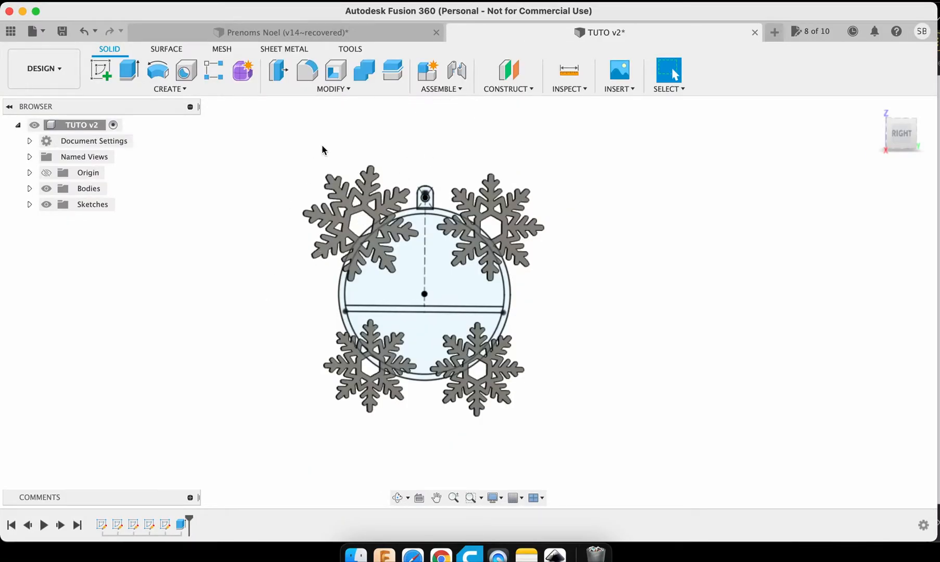
pyautogui.click(324, 91)
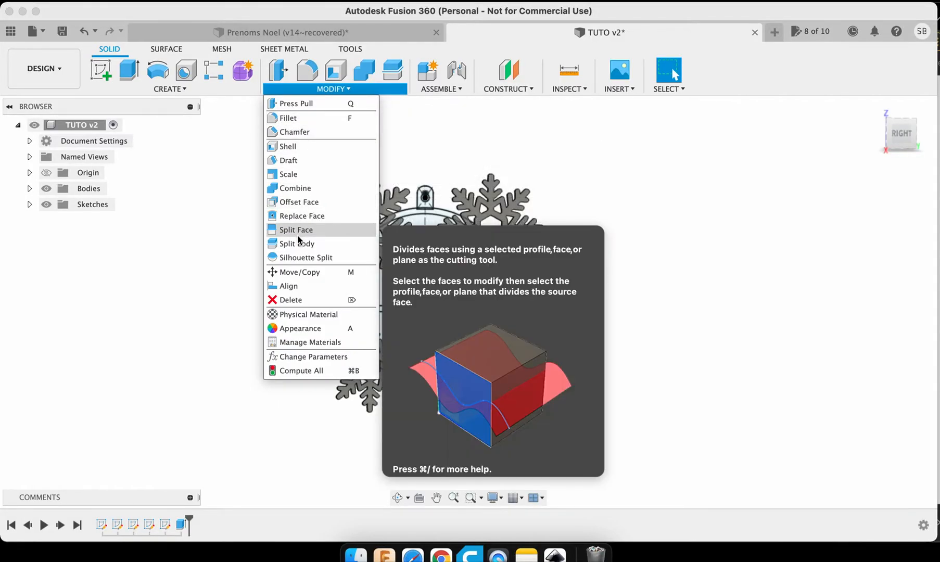
pyautogui.click(297, 244)
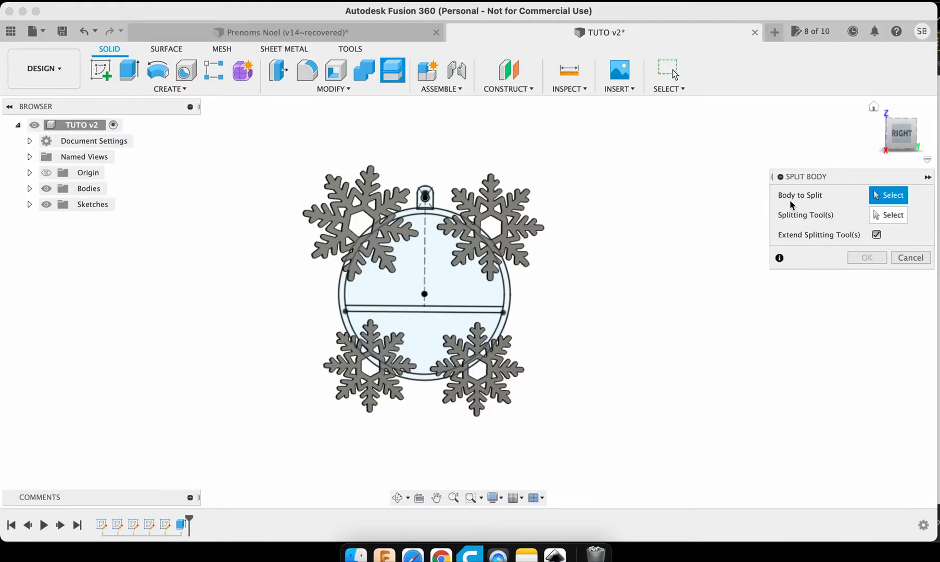
pyautogui.click(341, 202)
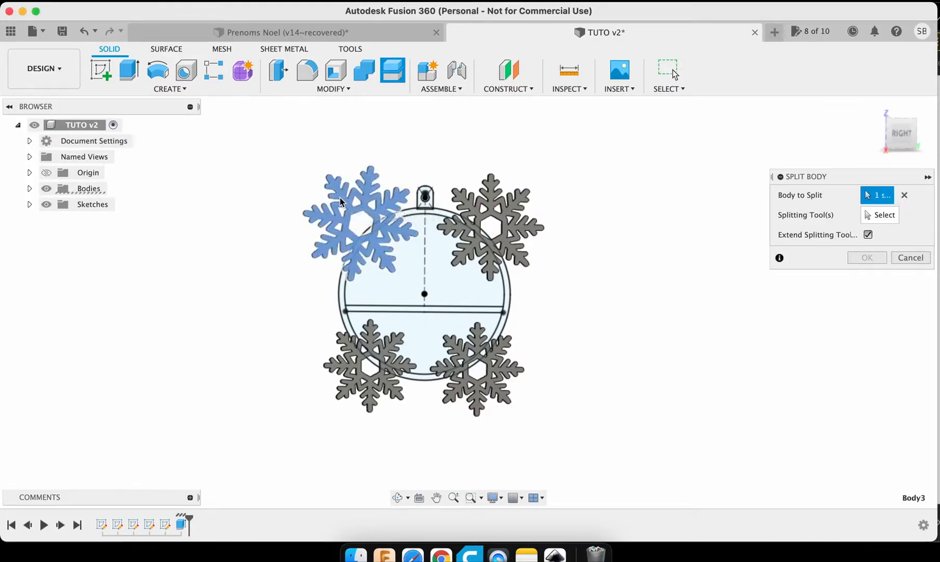
pyautogui.click(469, 211)
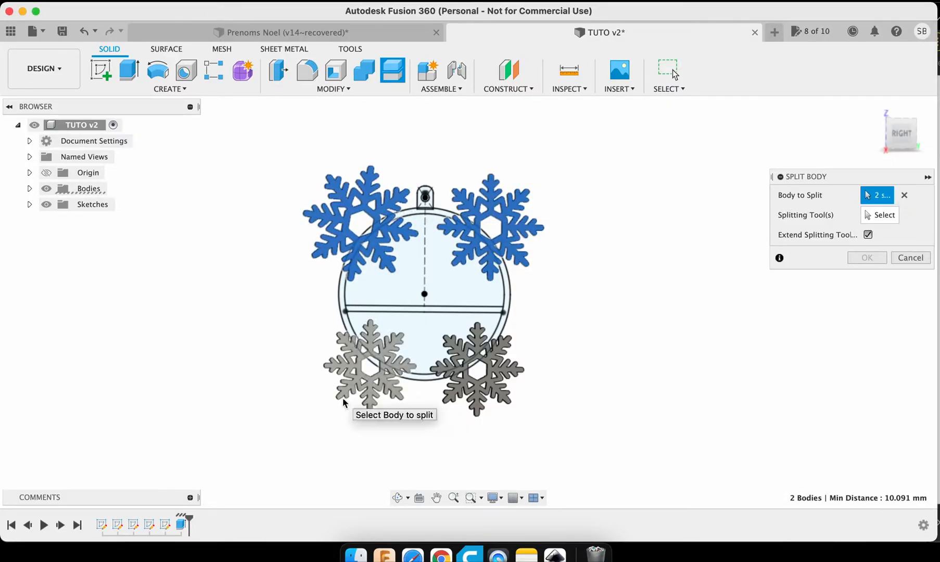
pyautogui.click(345, 386)
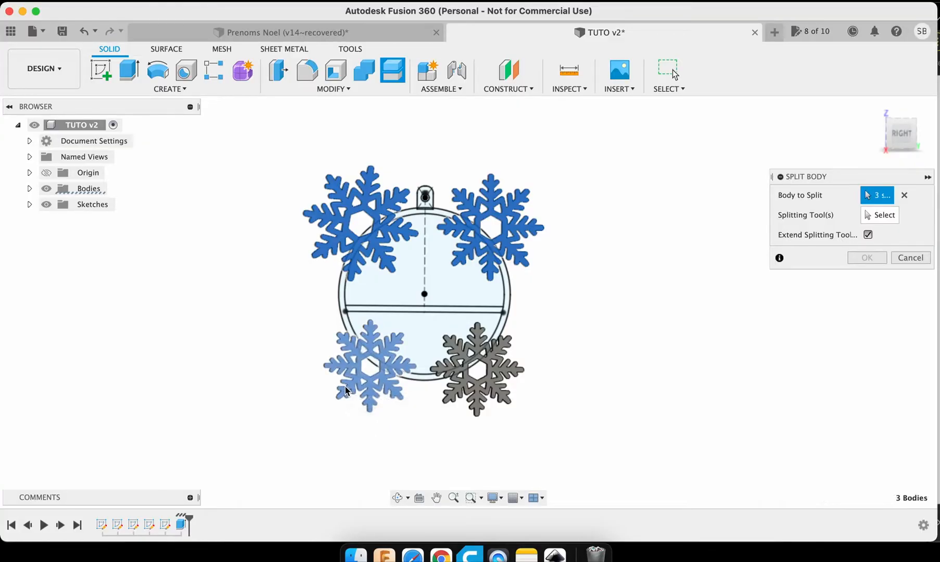
pyautogui.click(473, 347)
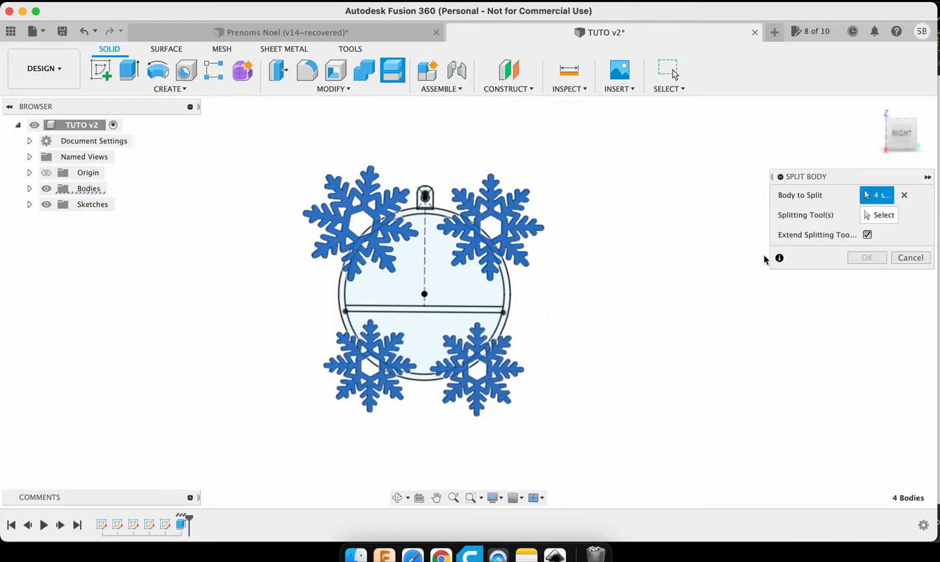
pyautogui.click(886, 217)
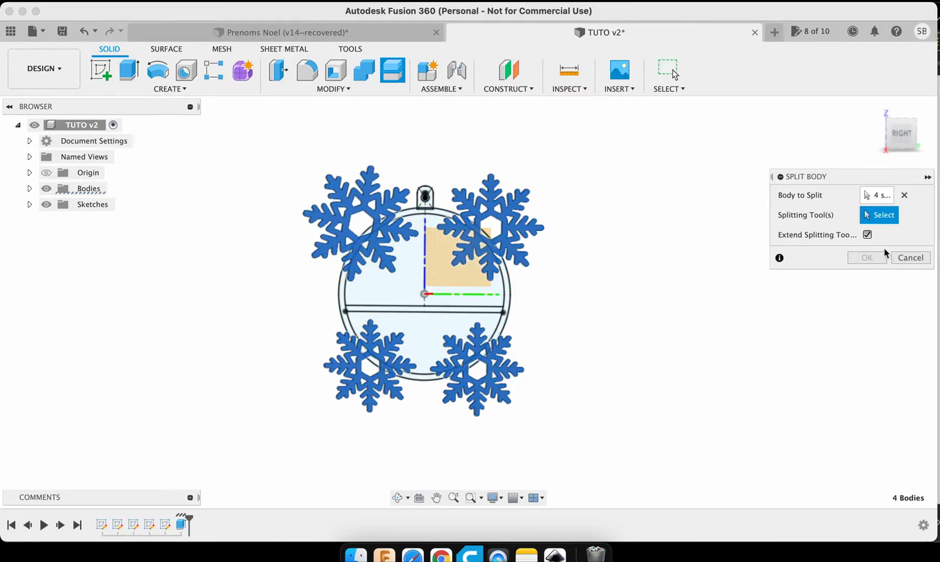
pyautogui.click(511, 294)
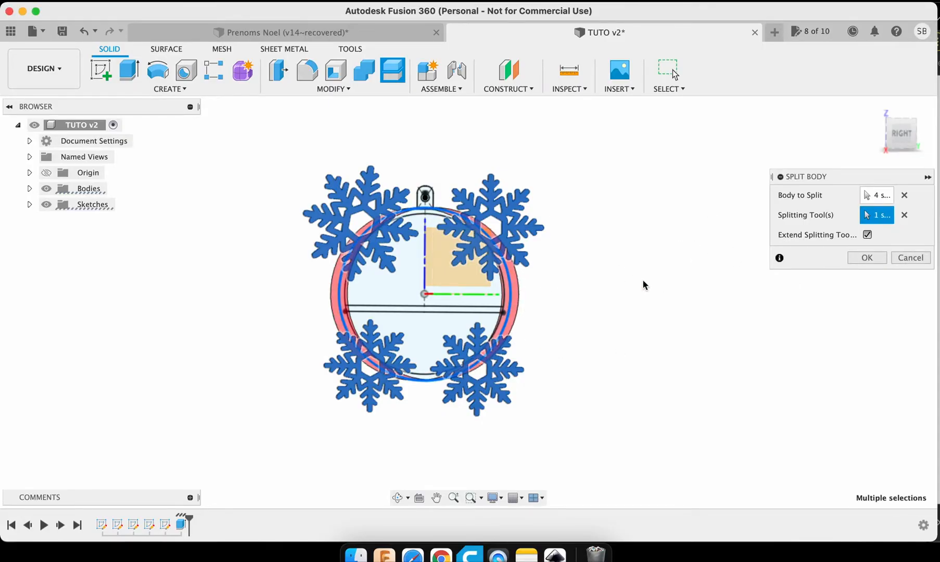
pyautogui.click(854, 258)
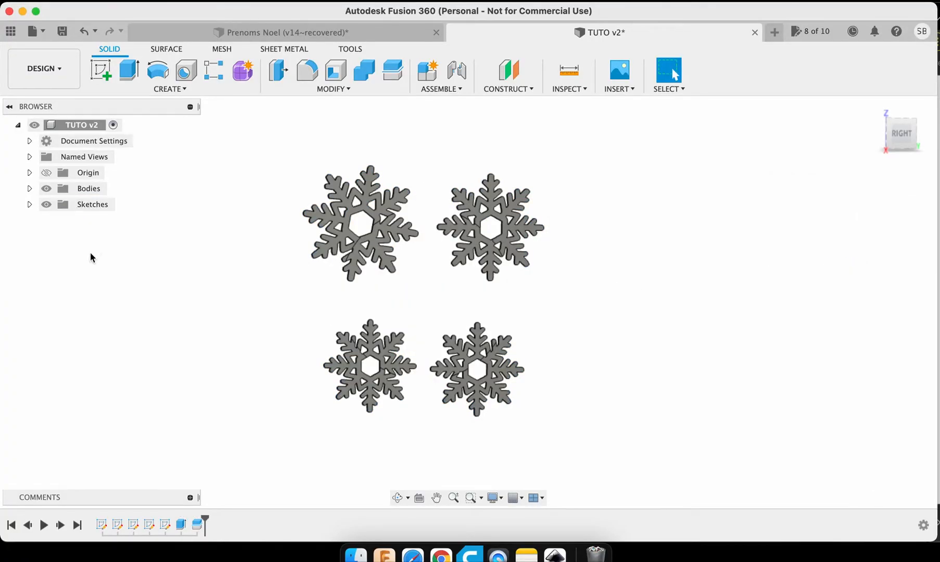
# Step: List the split bodies, toggle the visibility of several to identify them, and show Sketch1 again
pyautogui.click(29, 188)
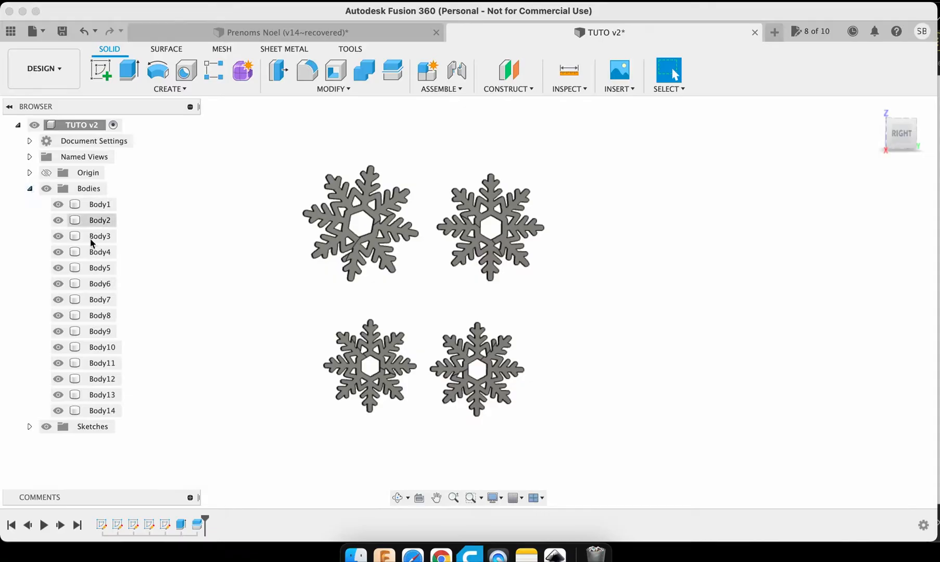
pyautogui.click(58, 411)
pyautogui.click(58, 411)
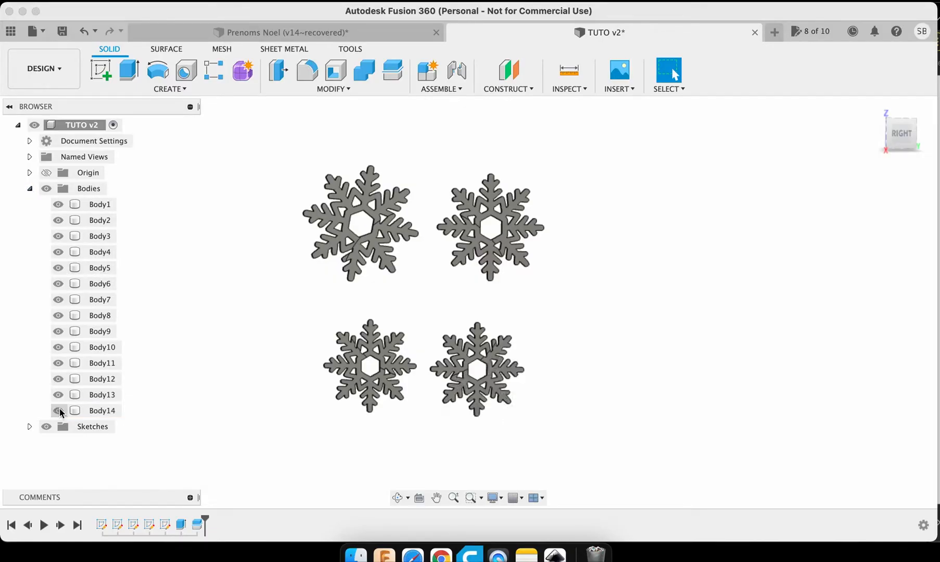
pyautogui.click(55, 396)
pyautogui.click(57, 379)
pyautogui.click(58, 379)
pyautogui.click(58, 347)
pyautogui.click(56, 347)
pyautogui.click(29, 426)
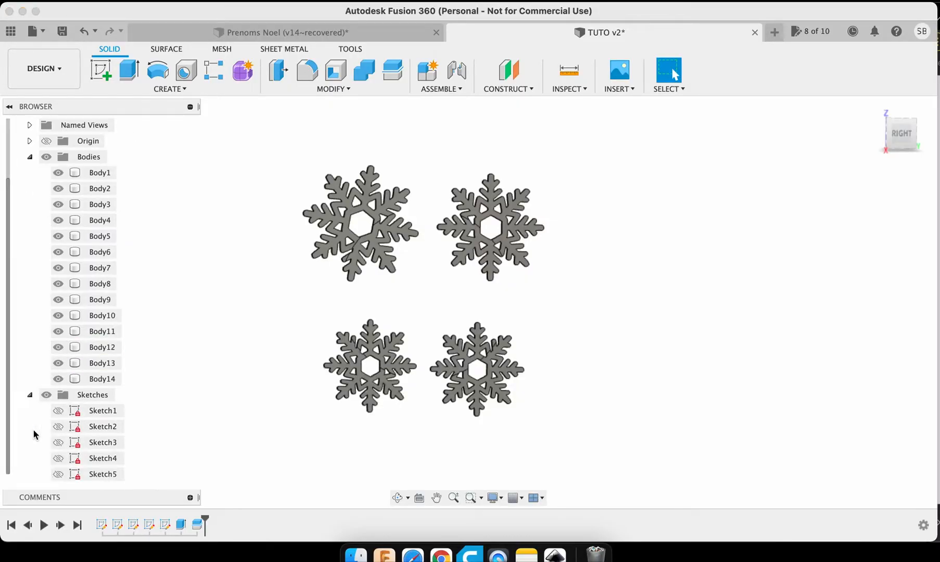
pyautogui.click(58, 410)
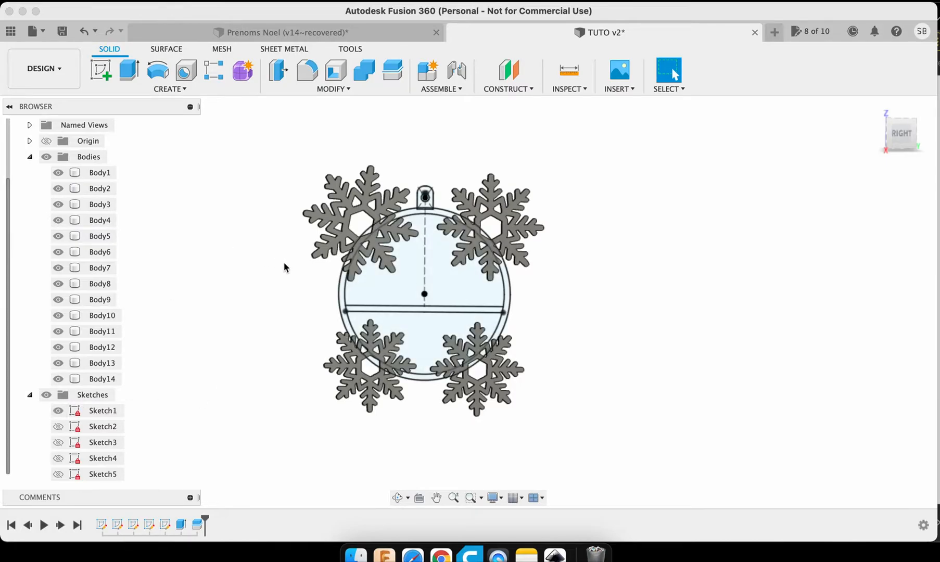
# Step: Hide Body14 to identify it as the lower-right snowflake's outer part, and remove that body
pyautogui.click(58, 379)
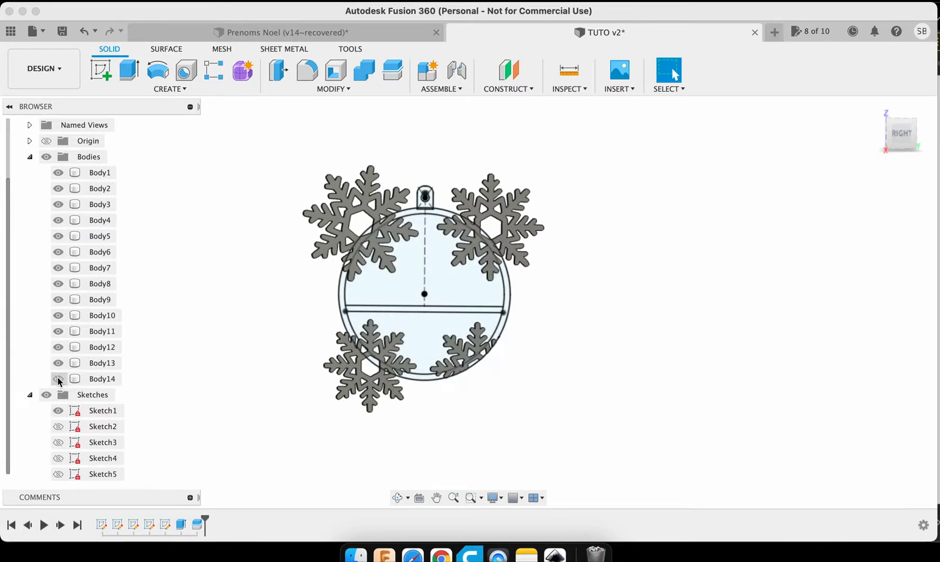
pyautogui.rightClick(87, 378)
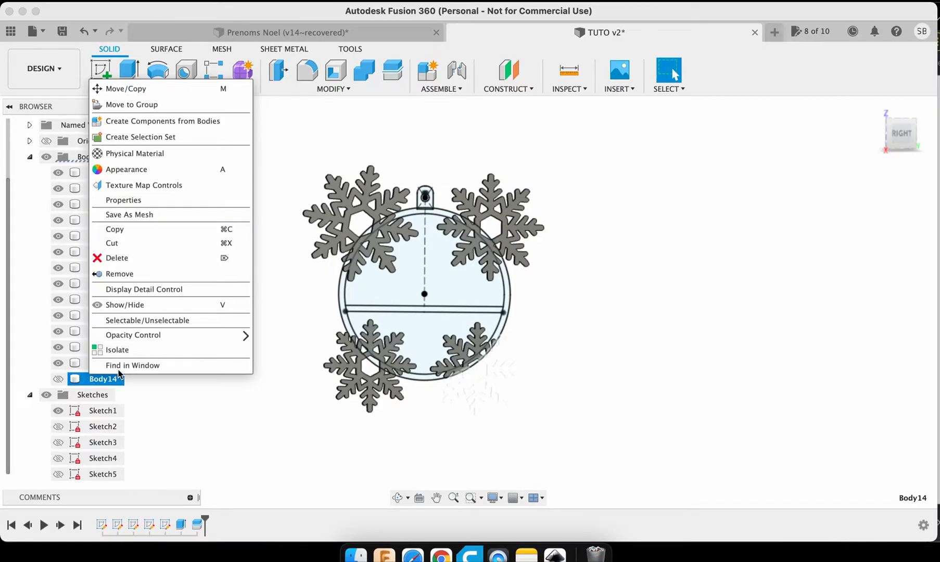
pyautogui.click(120, 273)
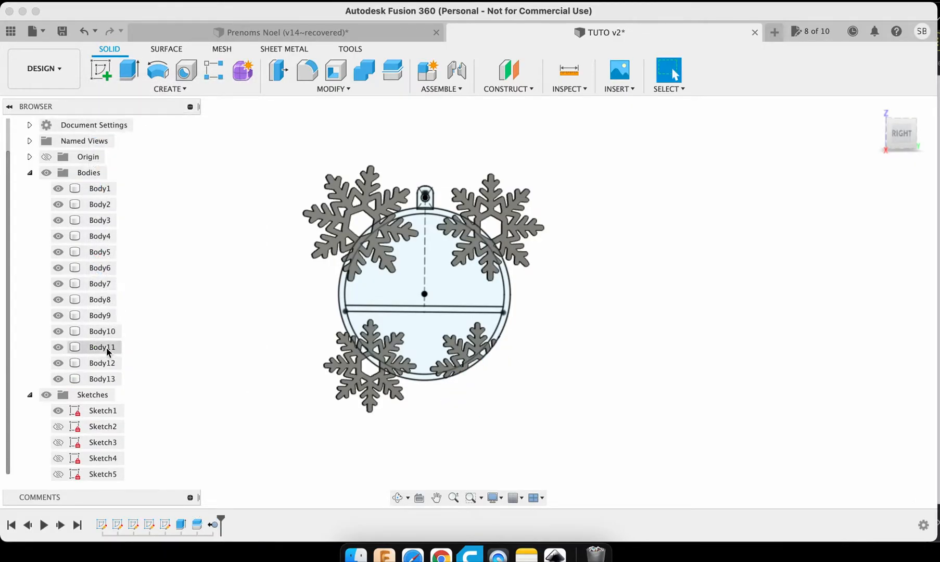
# Step: Hide Body13 and inspect the lower-right snowflake's pieces close up along the ring's outer edge
pyautogui.click(86, 378)
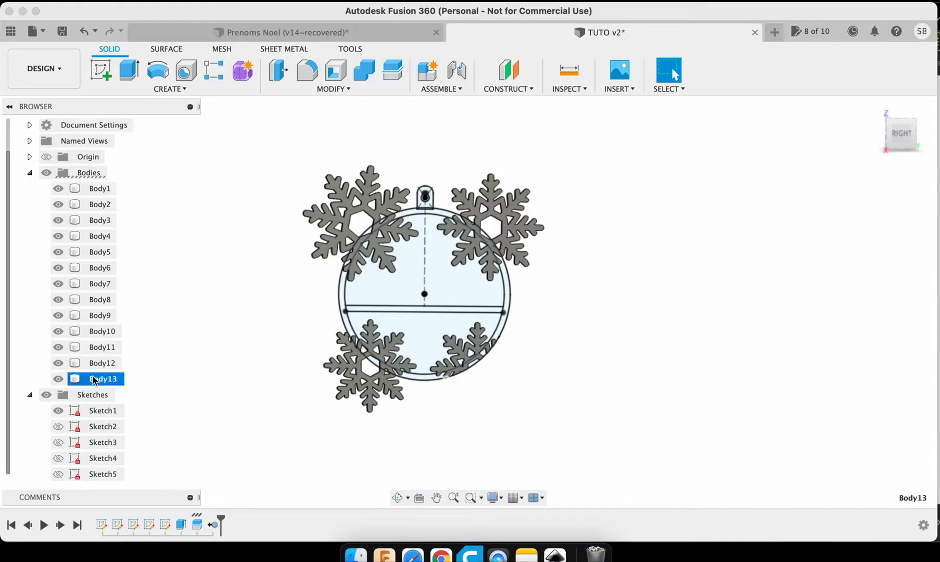
pyautogui.click(55, 380)
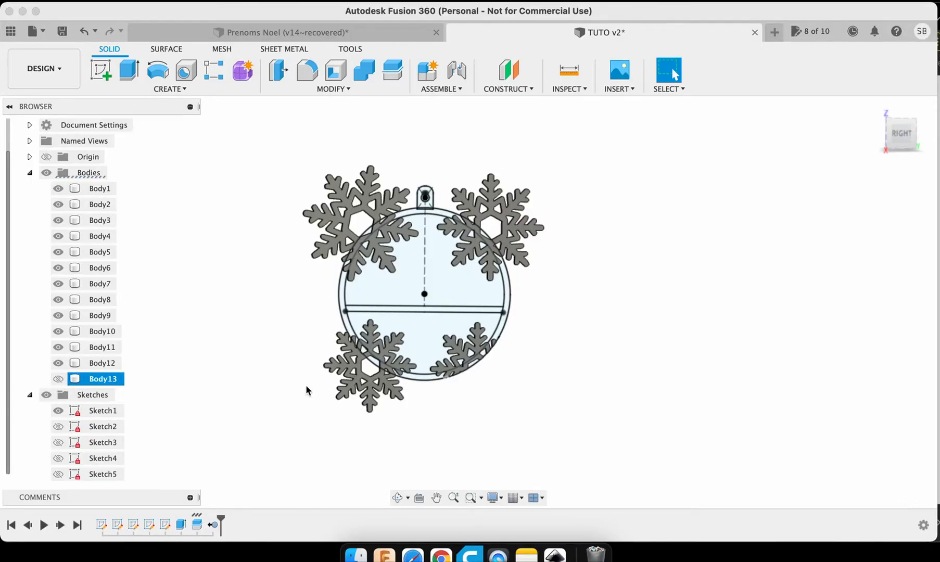
pyautogui.scroll(5, 307, 390)
pyautogui.scroll(6, 456, 463)
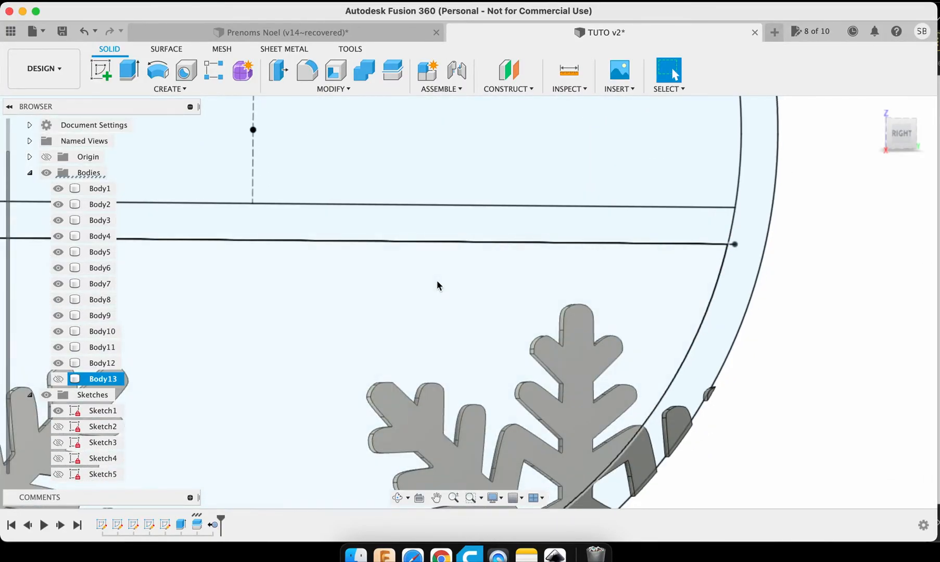
pyautogui.scroll(-5, 438, 280)
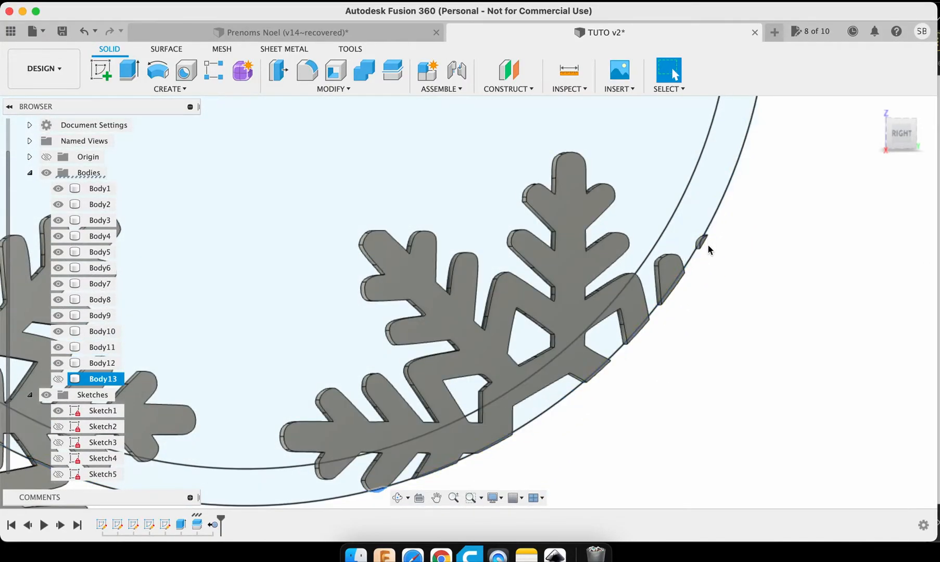
pyautogui.scroll(-3, 272, 412)
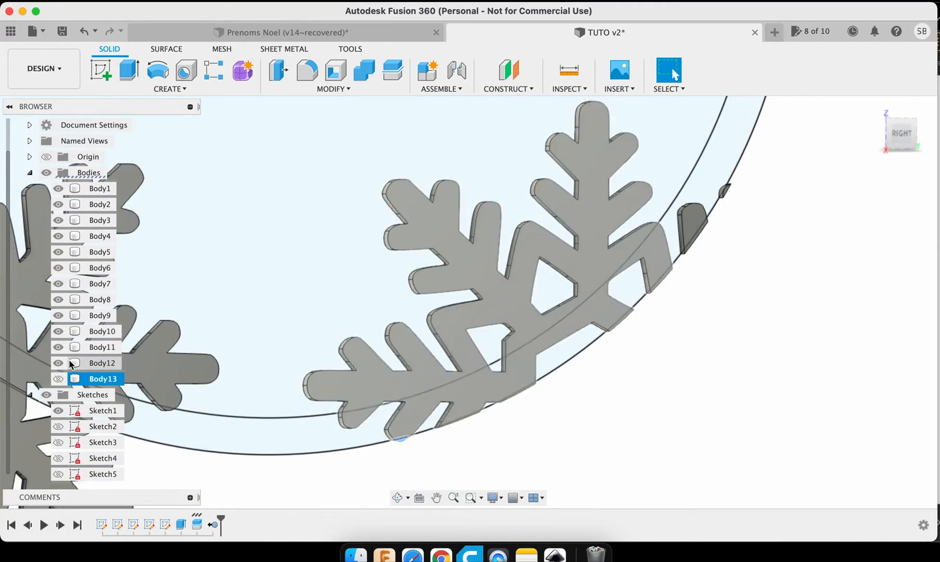
# Step: Toggle the neighbouring bodies' visibility to identify the tiny fragment on the lower-right ring edge, and remove it (Body11)
pyautogui.click(57, 363)
pyautogui.click(58, 362)
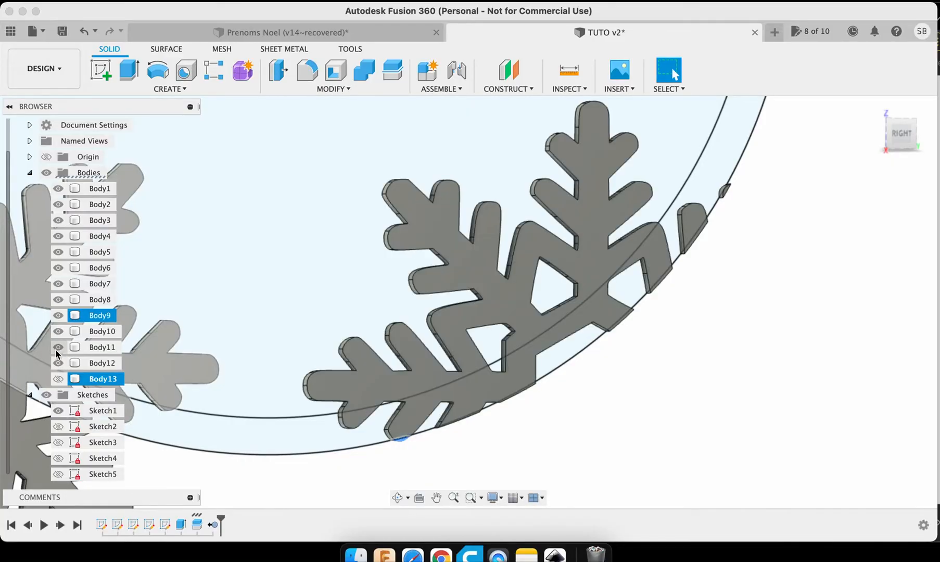
pyautogui.click(57, 347)
pyautogui.click(52, 336)
pyautogui.click(57, 332)
pyautogui.rightClick(91, 347)
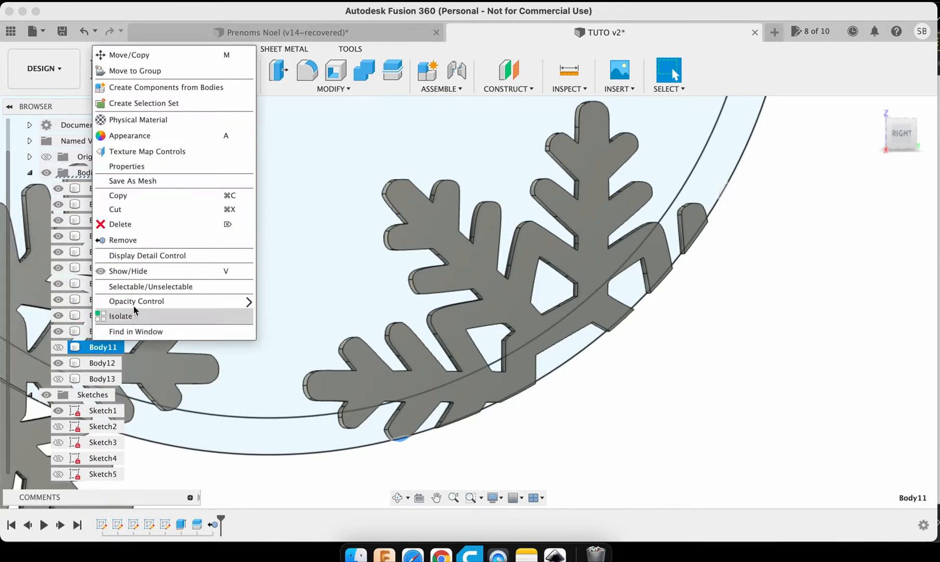
pyautogui.click(128, 239)
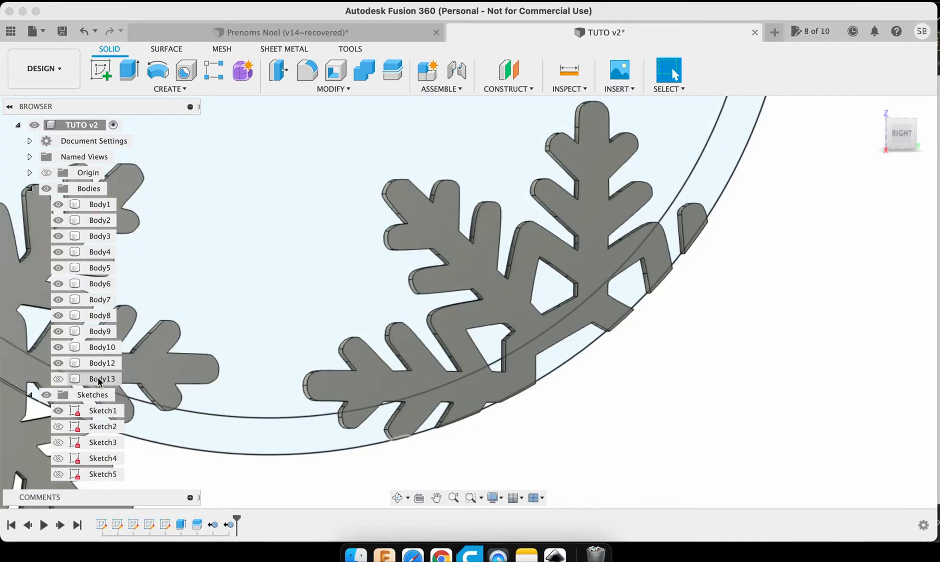
# Step: Toggle the visibility of Body12 and Body10 to identify them, and hide Body8 while checking the lower snowflakes
pyautogui.click(56, 365)
pyautogui.click(55, 366)
pyautogui.click(56, 364)
pyautogui.click(61, 351)
pyautogui.click(61, 349)
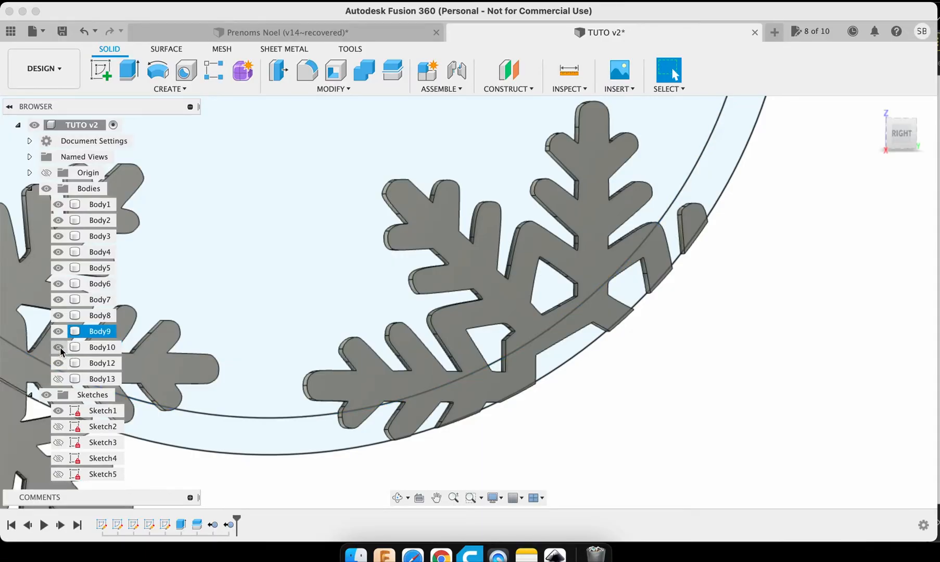
pyautogui.click(58, 316)
pyautogui.scroll(-3, 215, 347)
pyautogui.scroll(-4, 215, 347)
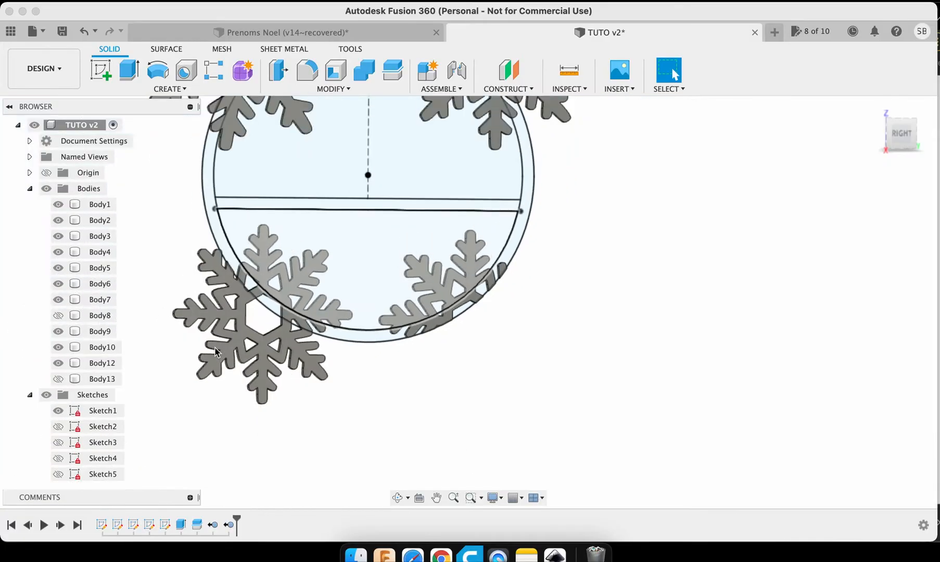
# Step: Toggle the visibility of Body7 to identify it, and remove that body
pyautogui.click(56, 302)
pyautogui.click(55, 300)
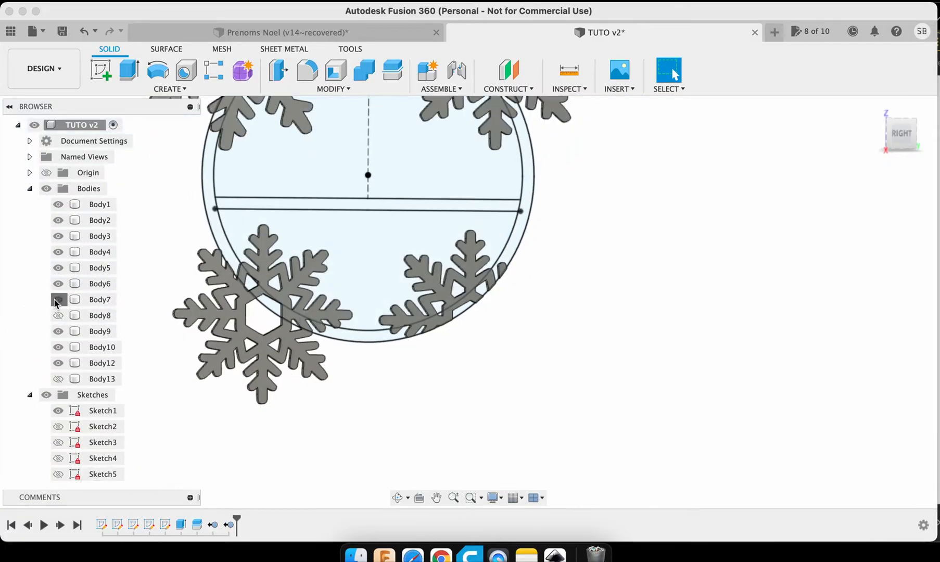
pyautogui.click(57, 300)
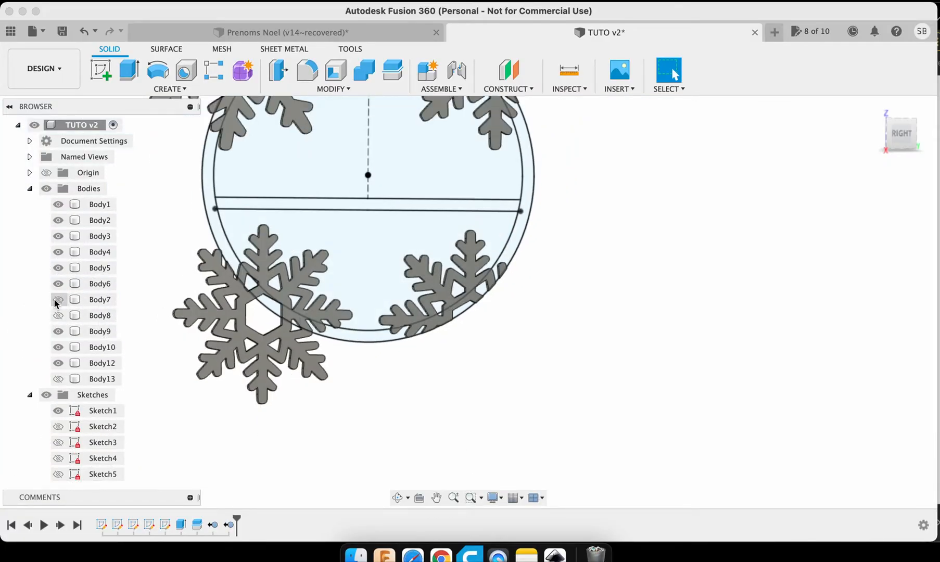
pyautogui.rightClick(96, 300)
pyautogui.click(120, 201)
pyautogui.moveTo(321, 209); pyautogui.dragTo(316, 304, button='middle')
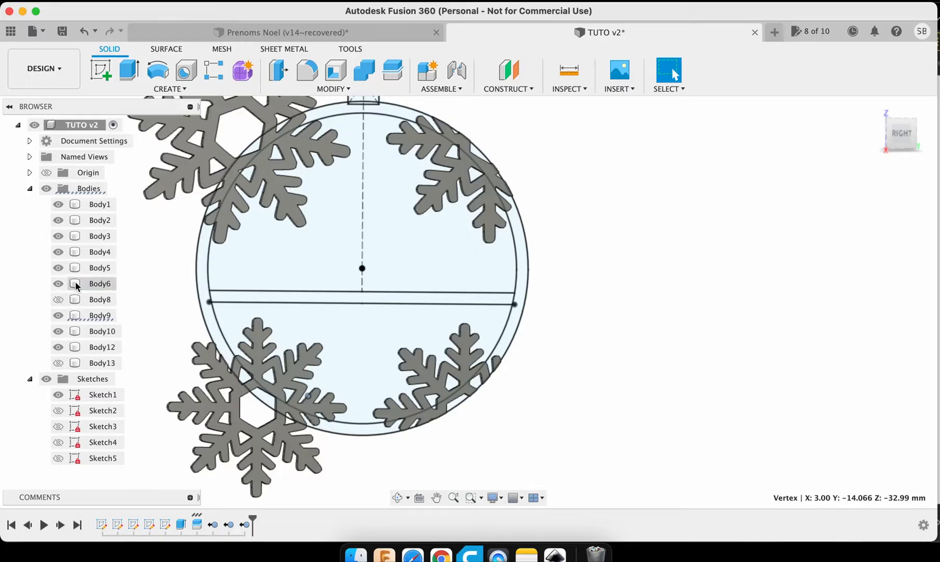
# Step: Show Body8 again, toggle the visibility of Body2 to Body5 to identify them, and remove Body5
pyautogui.click(93, 300)
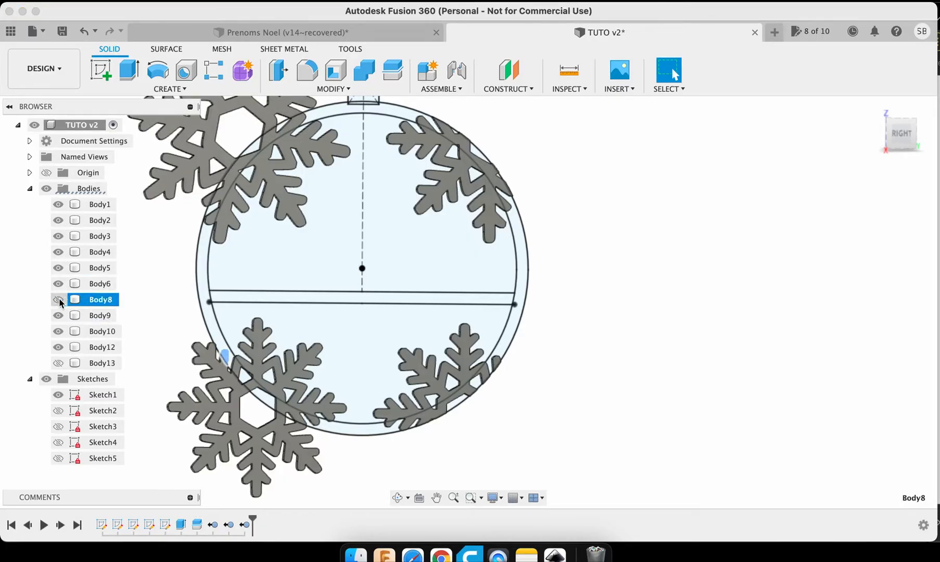
pyautogui.click(58, 253)
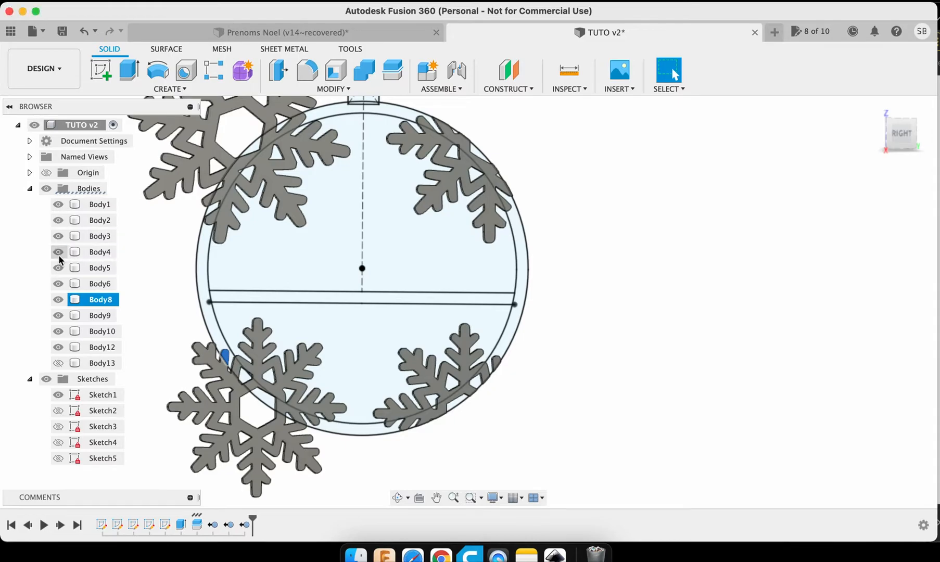
pyautogui.click(57, 234)
pyautogui.click(56, 233)
pyautogui.click(58, 219)
pyautogui.click(57, 220)
pyautogui.click(54, 252)
pyautogui.click(53, 252)
pyautogui.click(56, 267)
pyautogui.rightClick(73, 270)
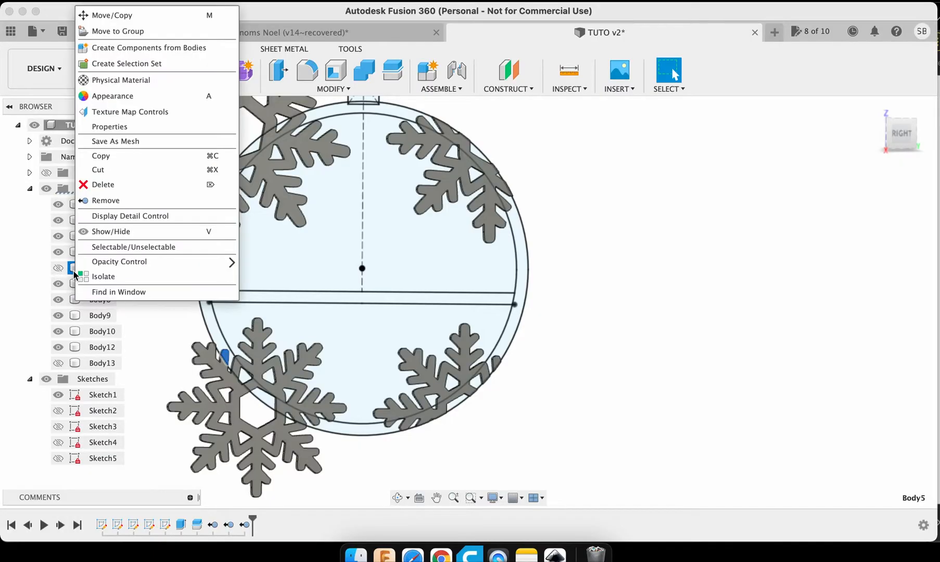
pyautogui.click(103, 202)
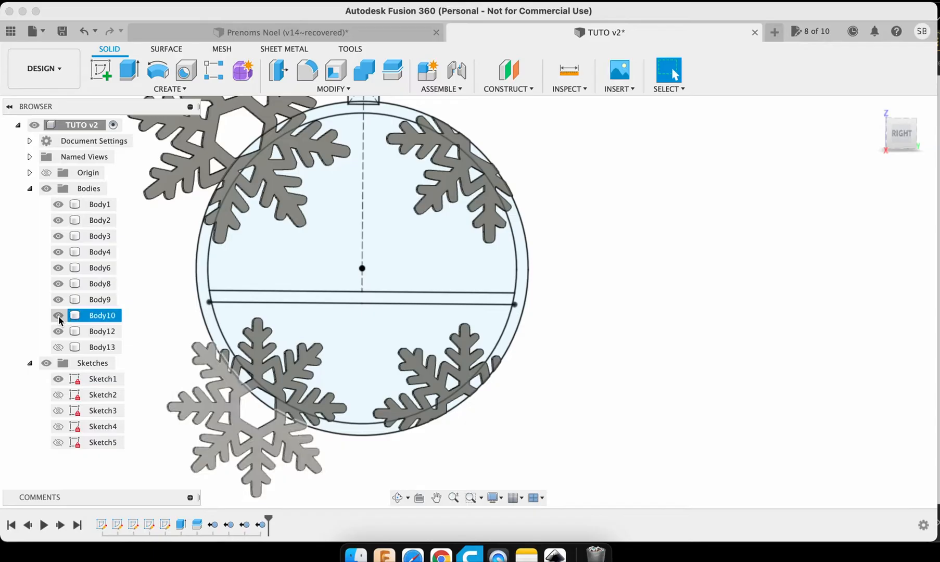
# Step: Remove the outer parts of the lower-left snowflake (Body10) and the upper-left snowflake (Body6), checking neighbouring bodies by visibility
pyautogui.rightClick(108, 316)
pyautogui.click(148, 211)
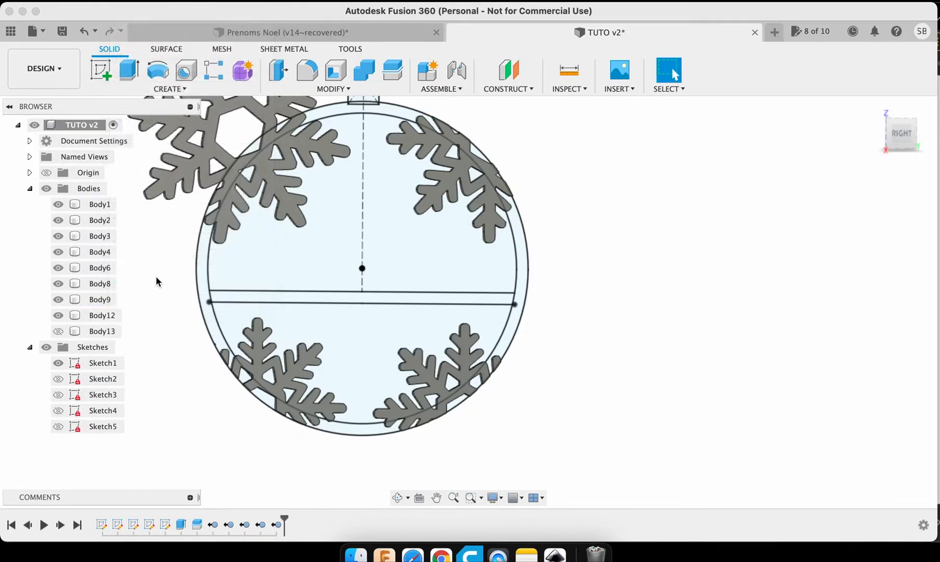
pyautogui.click(56, 253)
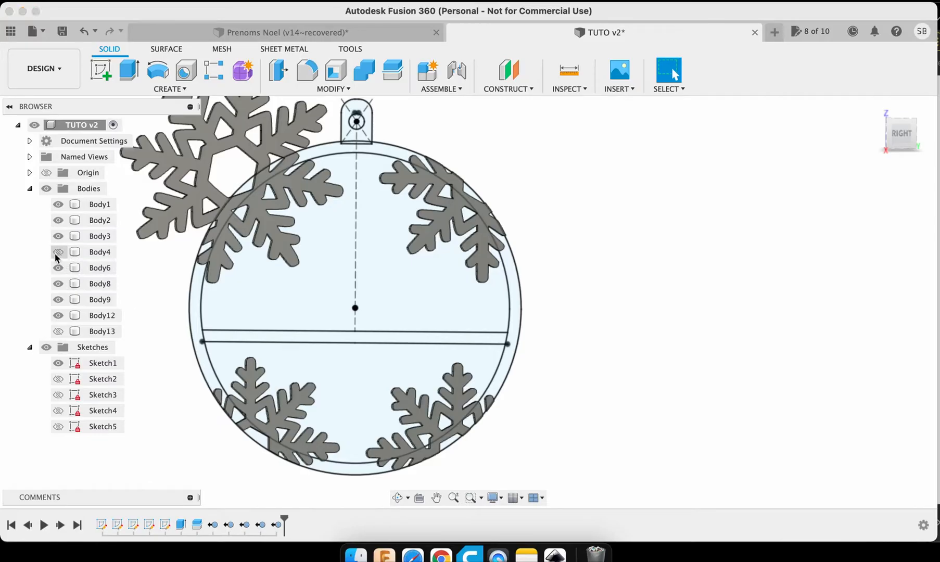
pyautogui.click(55, 235)
pyautogui.click(55, 236)
pyautogui.click(56, 223)
pyautogui.click(58, 267)
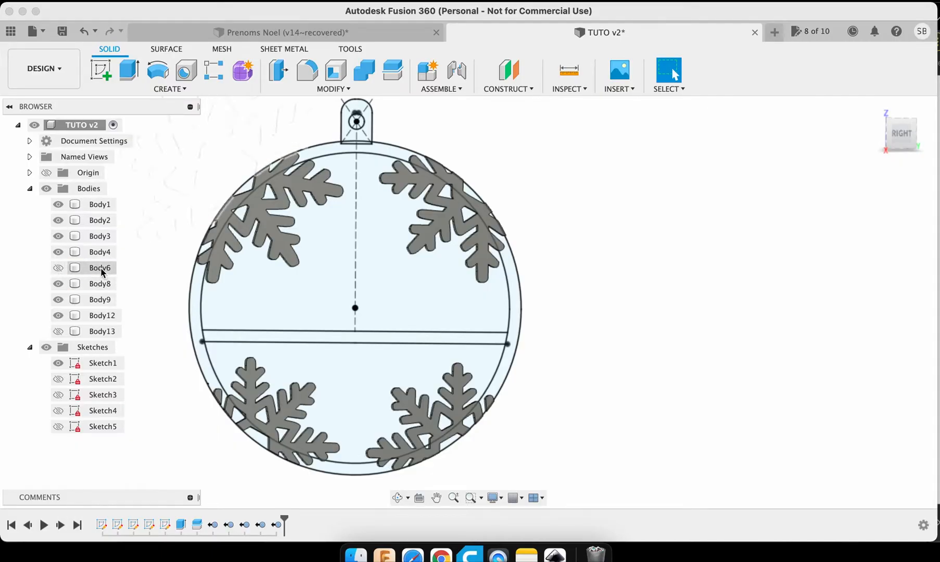
pyautogui.rightClick(100, 268)
pyautogui.click(133, 200)
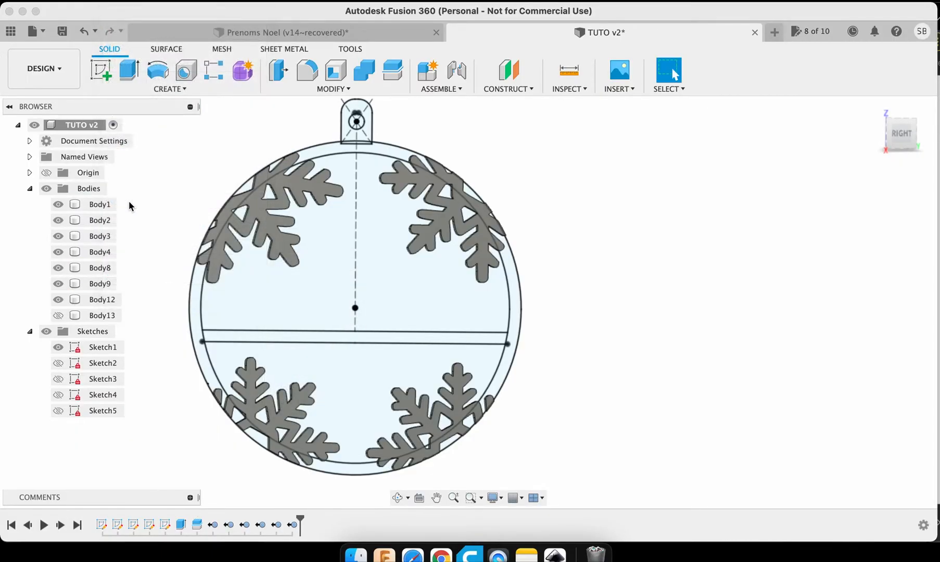
# Step: Remove the small fragment on the lower-left ring edge (Body8) and the hidden Body13
pyautogui.rightClick(82, 268)
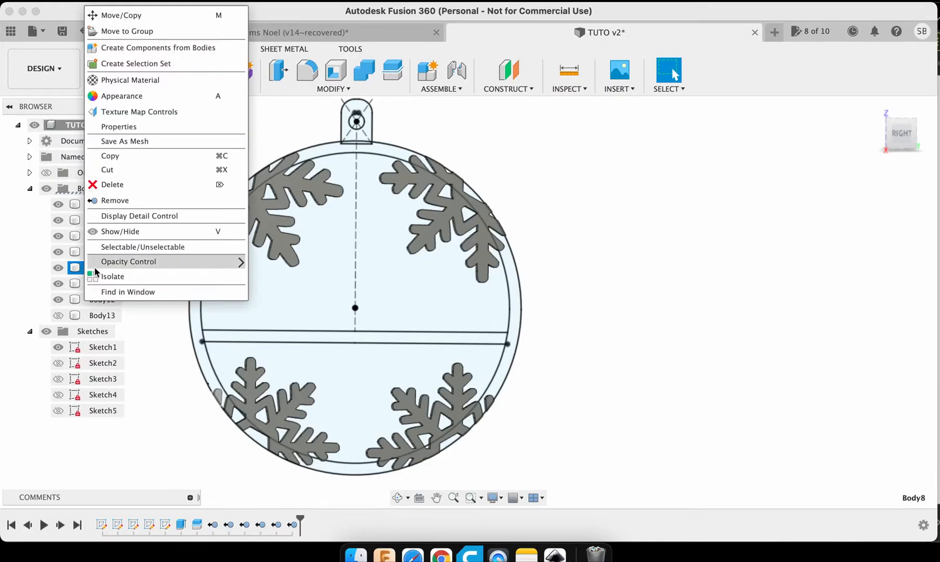
pyautogui.click(111, 201)
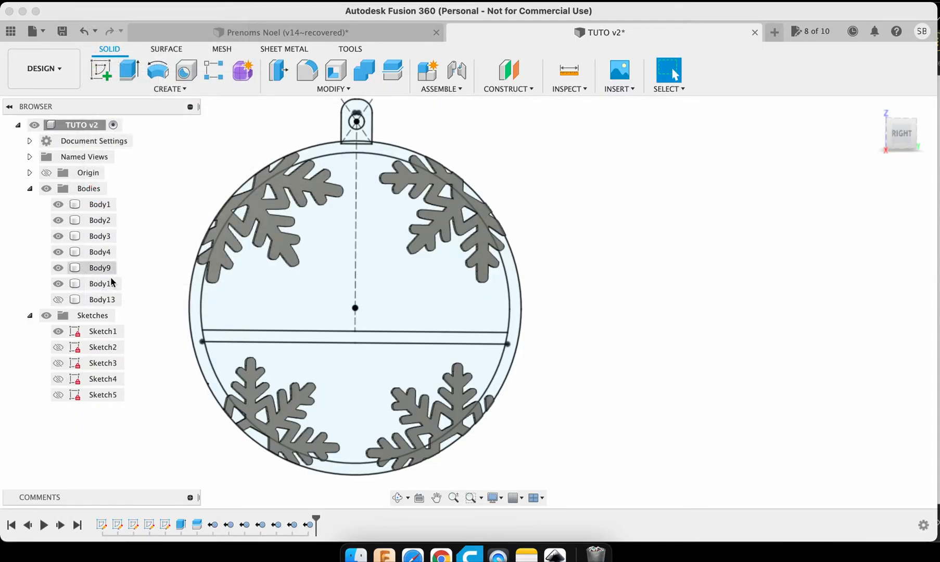
pyautogui.click(58, 300)
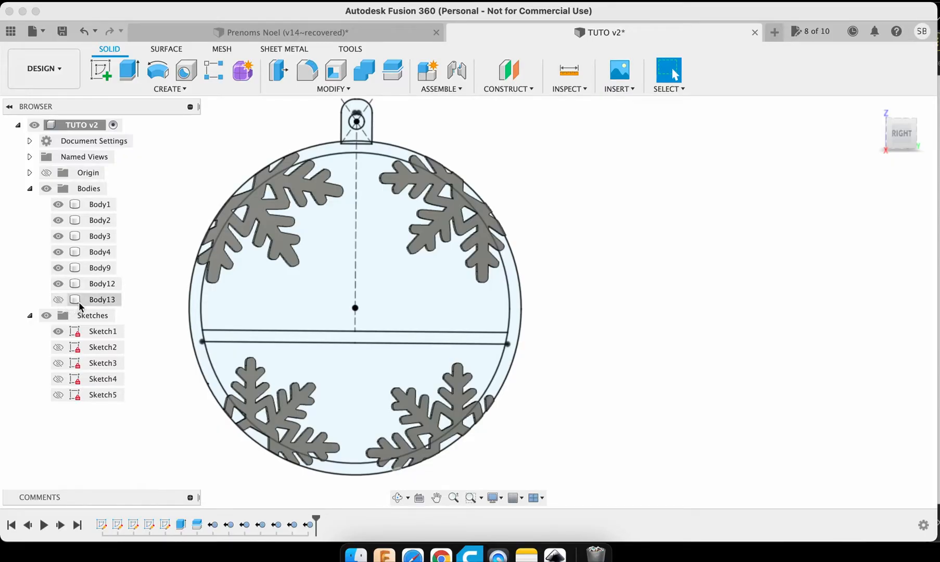
pyautogui.rightClick(80, 305)
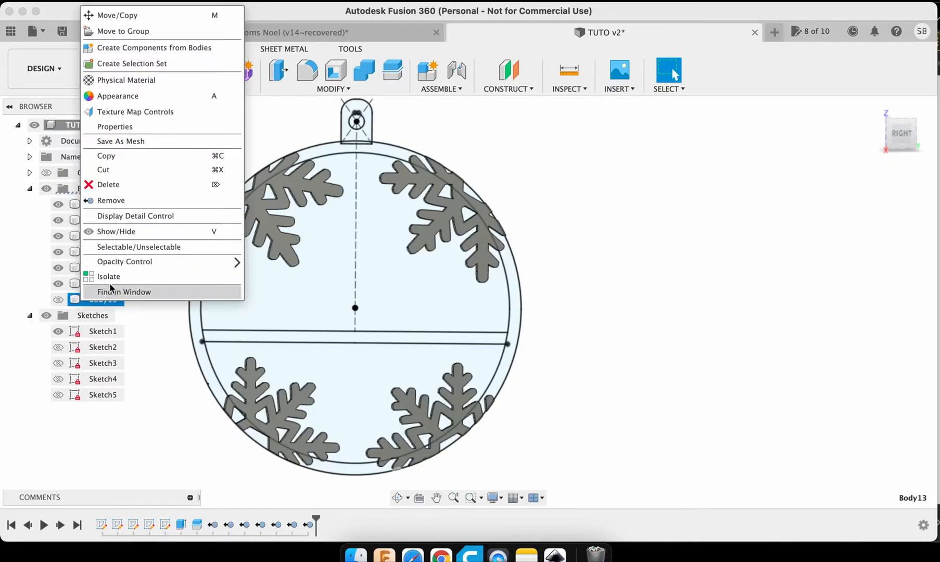
pyautogui.click(103, 201)
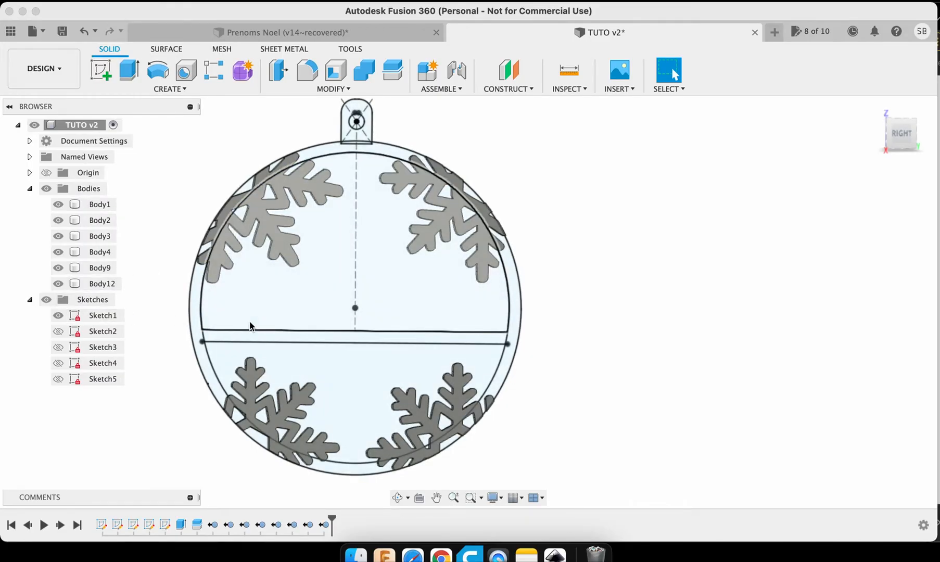
# Step: Select the ring, crossbar and hanging tab profiles of Sketch1 together
pyautogui.hscroll(-2, 337, 210)
pyautogui.scroll(5, 337, 210)
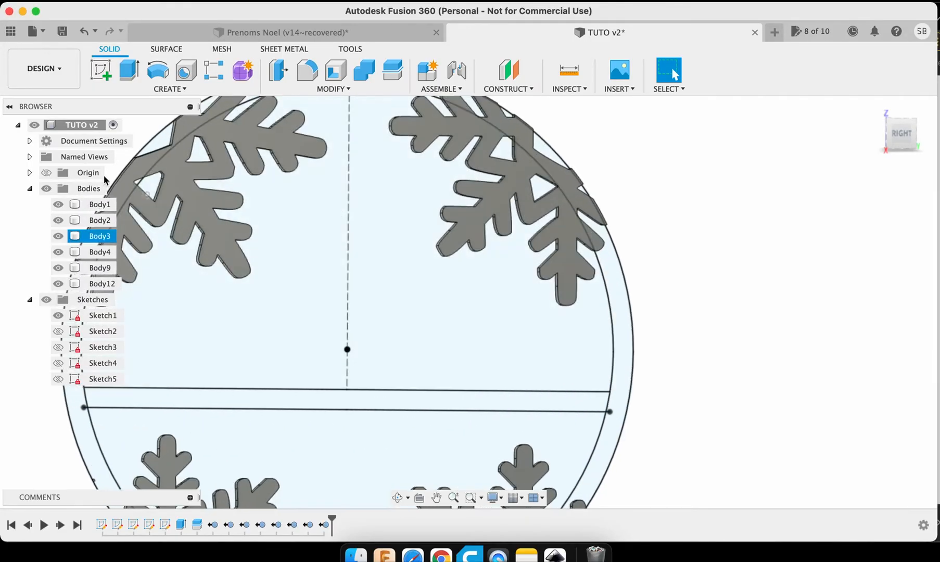
pyautogui.hscroll(-2, 140, 337)
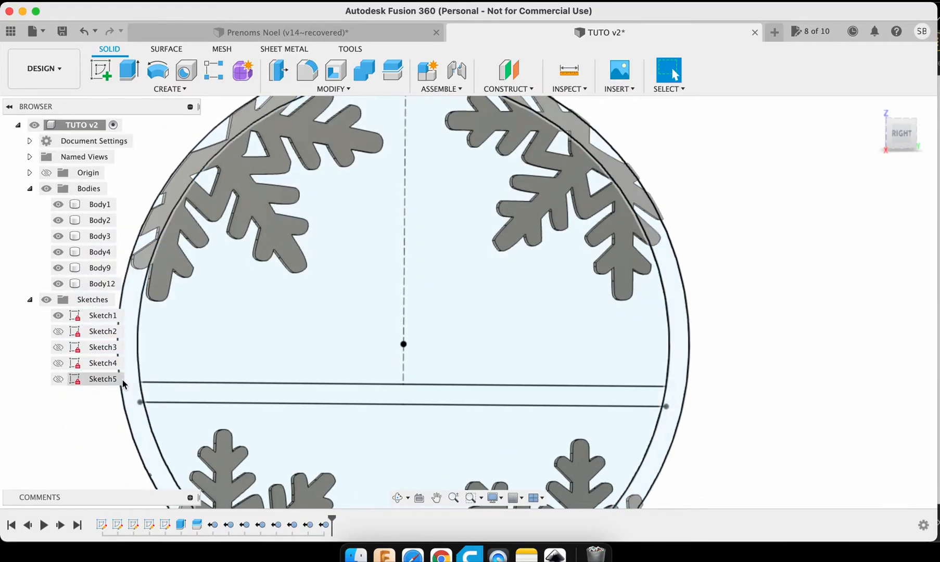
pyautogui.click(133, 389)
pyautogui.keyDown('shift'); pyautogui.click(246, 389); pyautogui.keyUp('shift')
pyautogui.scroll(2, 246, 389)
pyautogui.hscroll(-1, 246, 389)
pyautogui.scroll(-3, 246, 390)
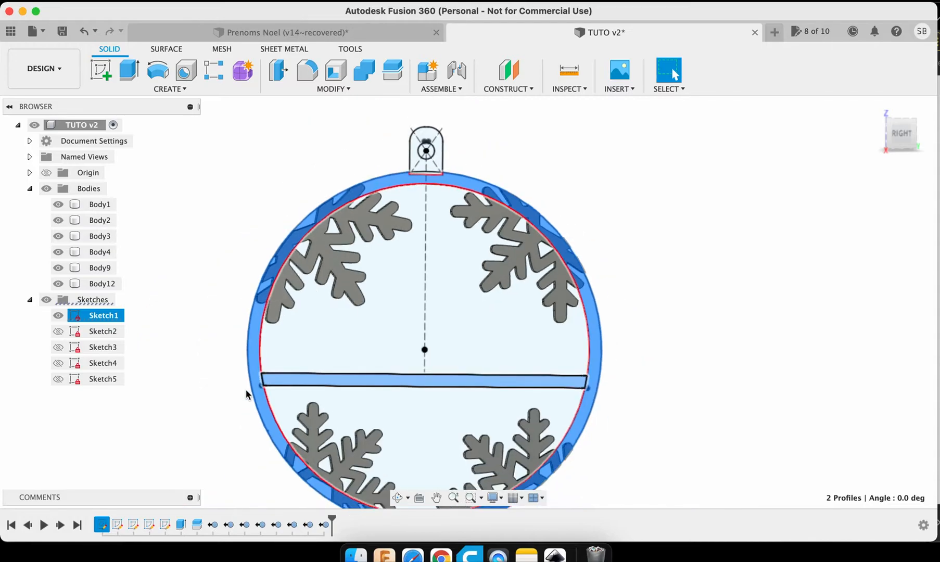
pyautogui.keyDown('shift'); pyautogui.click(423, 137); pyautogui.keyUp('shift')
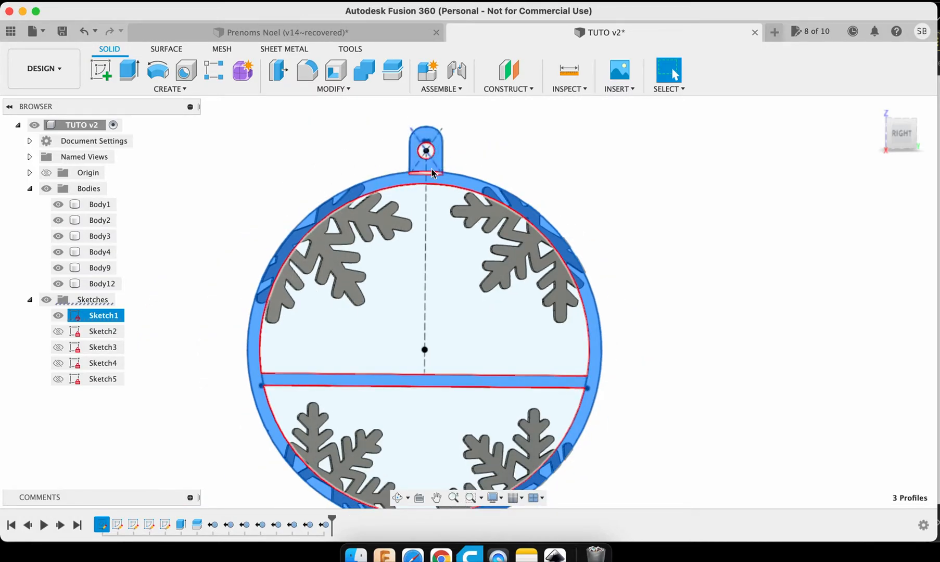
# Step: Add the thin strip where the tab meets the ring to the selection, and extrude the four profiles 3 mm as a cut
pyautogui.scroll(5, 427, 176)
pyautogui.scroll(1, 427, 174)
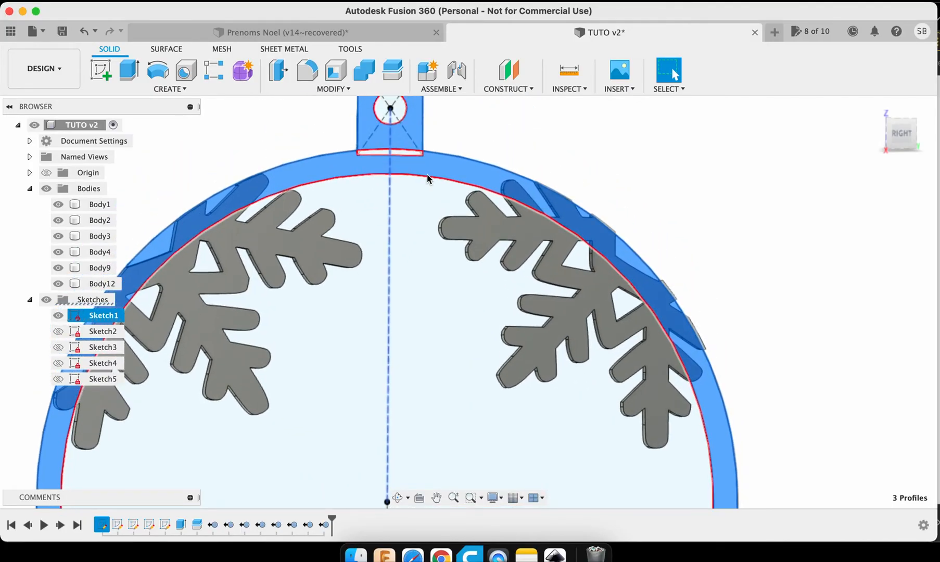
pyautogui.scroll(5, 426, 174)
pyautogui.scroll(3, 427, 174)
pyautogui.keyDown('shift'); pyautogui.click(383, 155); pyautogui.keyUp('shift')
pyautogui.scroll(-6, 380, 157)
pyautogui.scroll(-4, 379, 157)
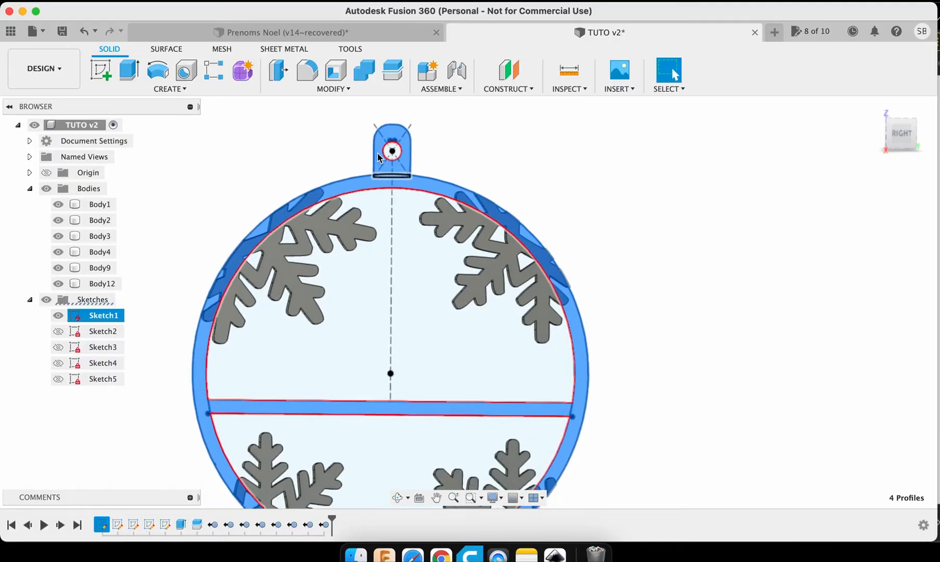
pyautogui.scroll(-3, 379, 157)
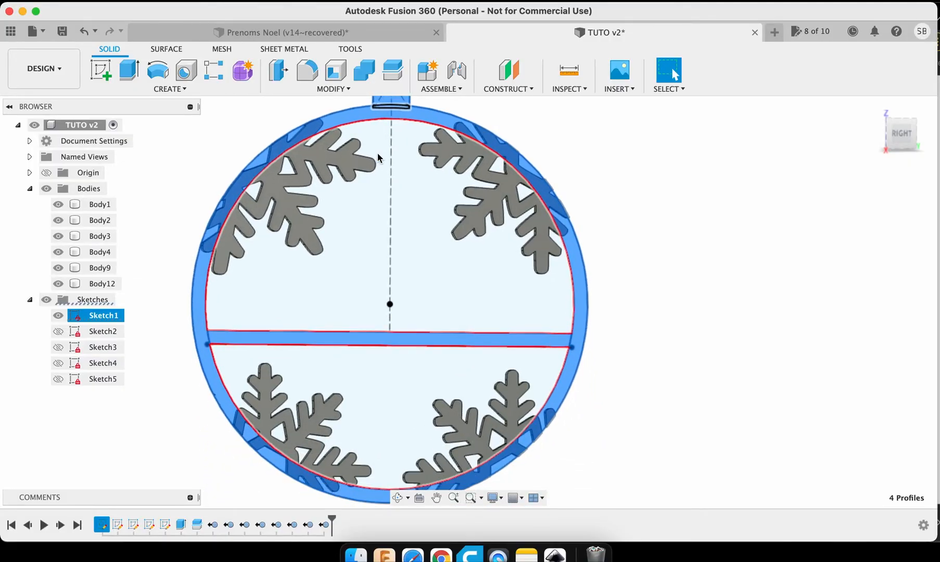
pyautogui.click(121, 71)
pyautogui.write('3')
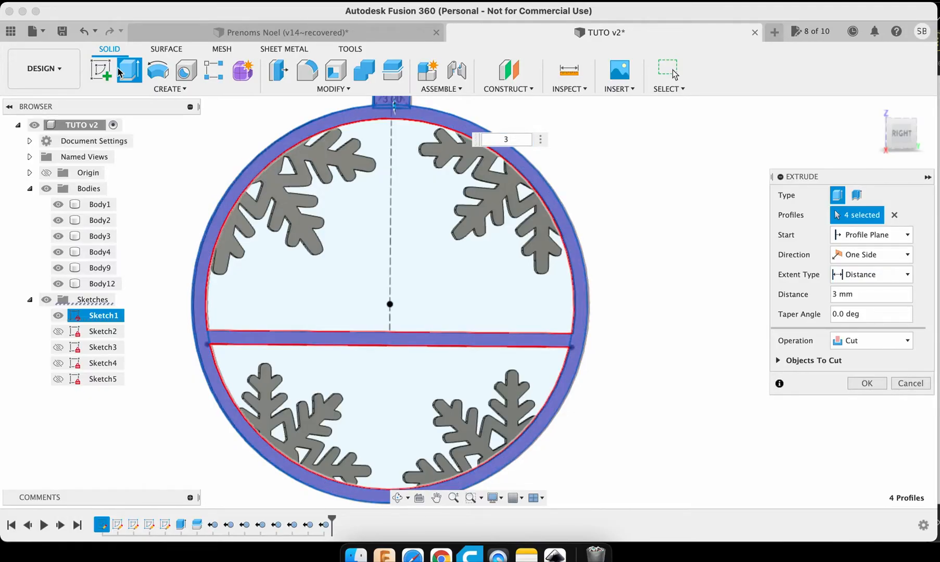
pyautogui.press('Return')
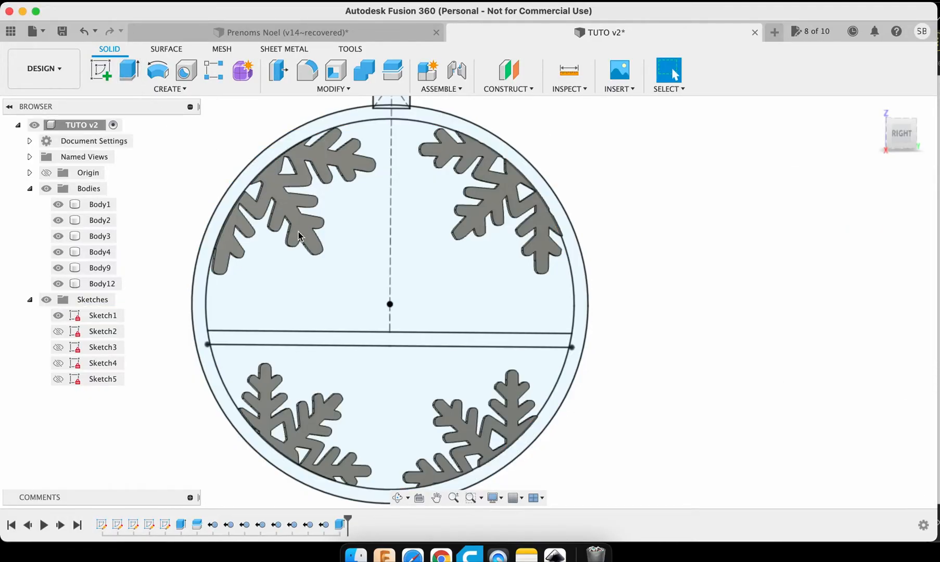
# Step: Extrude the ring, hanging tab, connecting strip and crossbar profiles of Sketch1 by 3 mm, joining them with the snowflake bodies
pyautogui.click(128, 69)
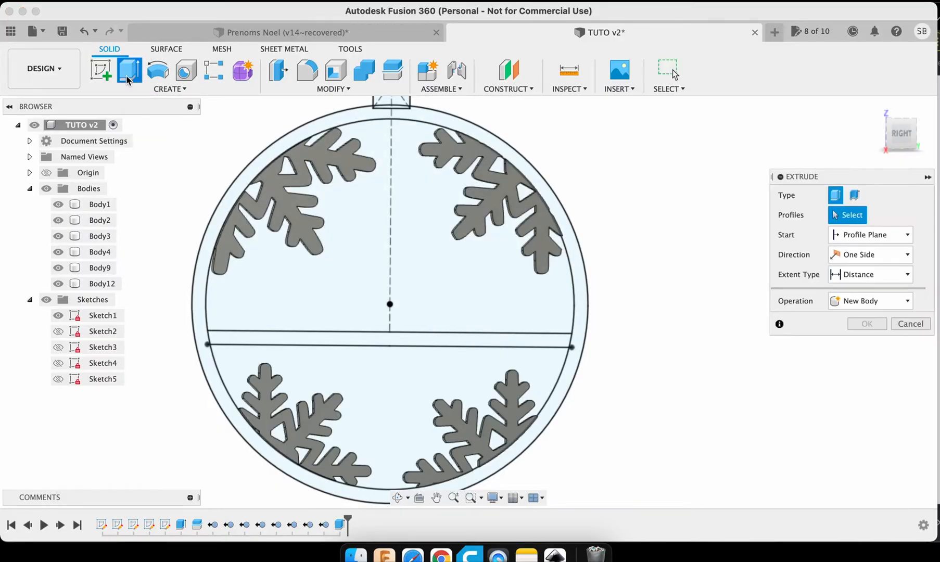
pyautogui.click(269, 158)
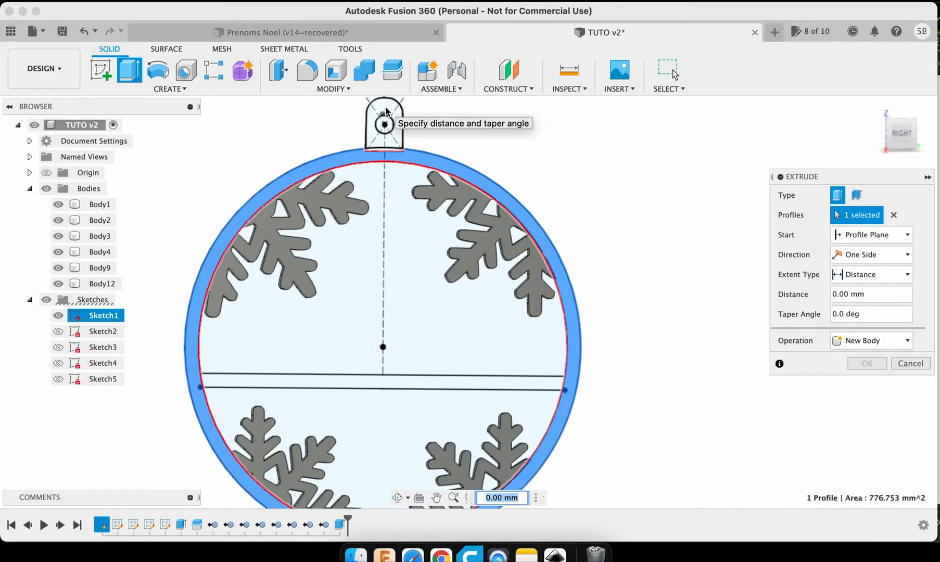
pyautogui.click(386, 112)
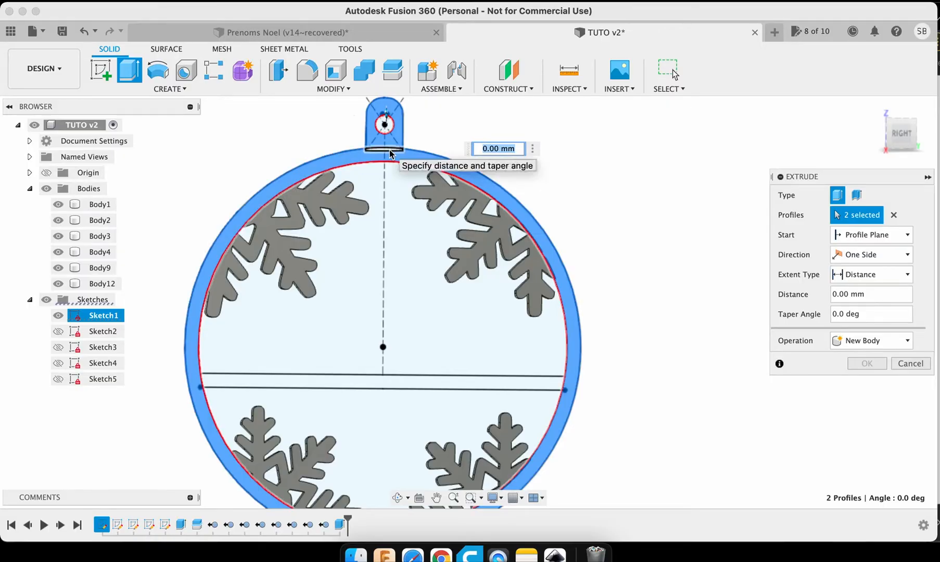
pyautogui.click(389, 149)
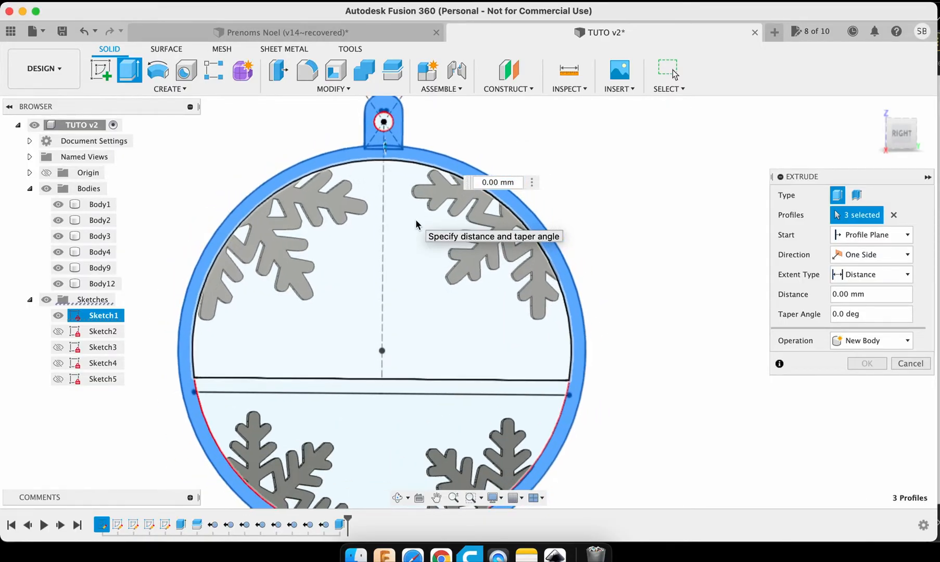
pyautogui.click(356, 391)
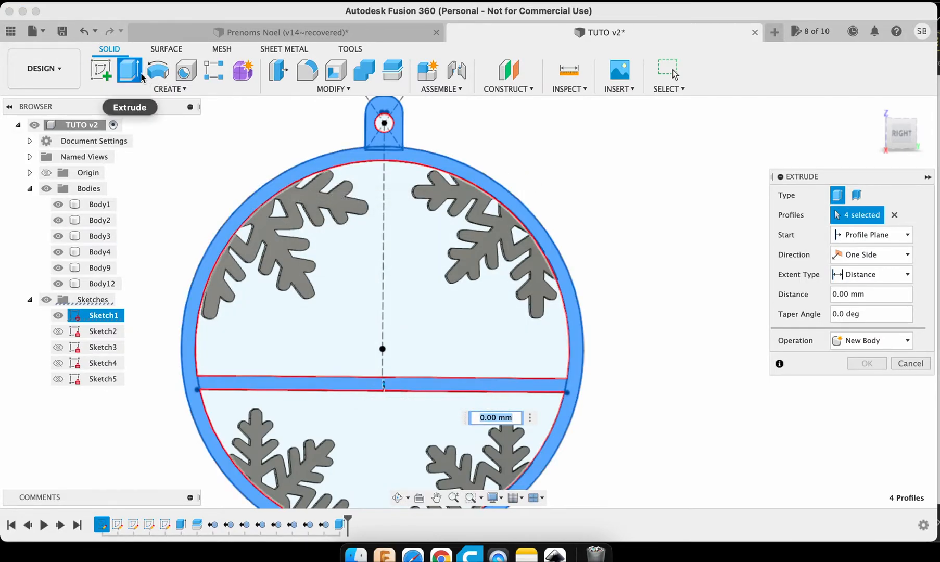
pyautogui.write('3')
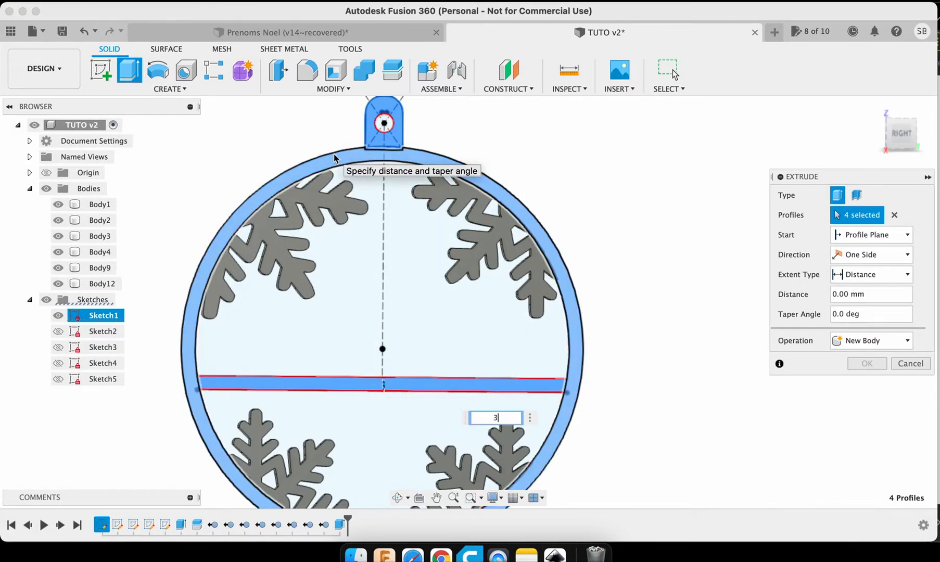
pyautogui.press('Return')
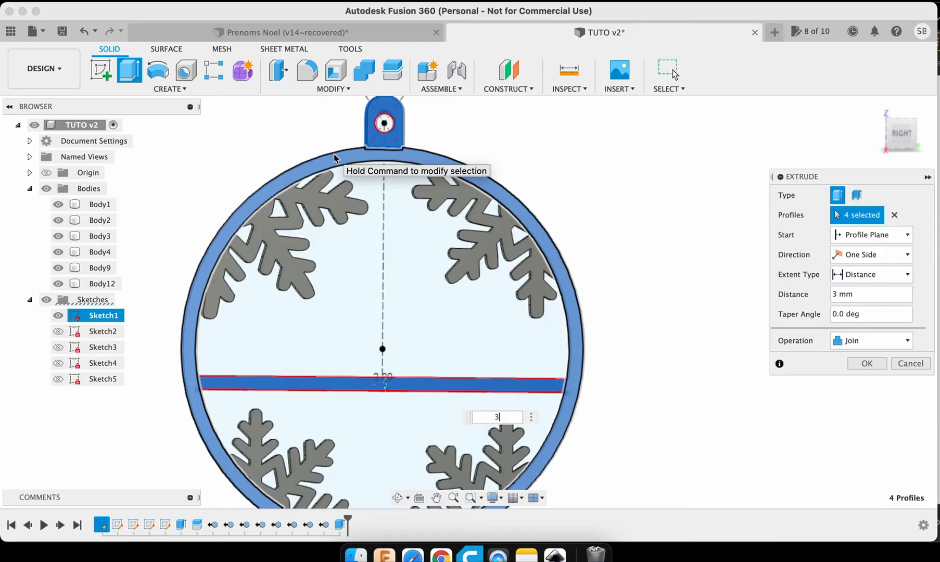
pyautogui.click(854, 345)
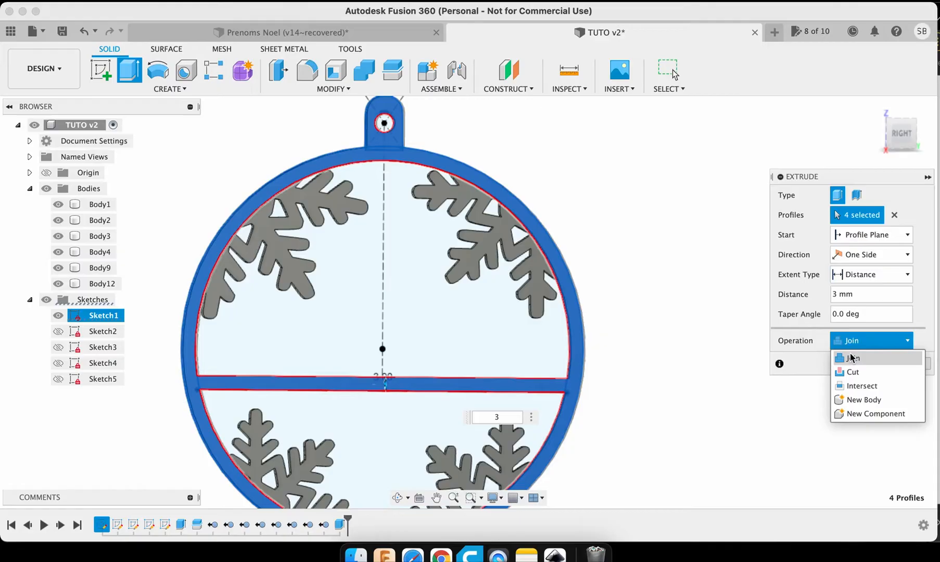
pyautogui.click(851, 357)
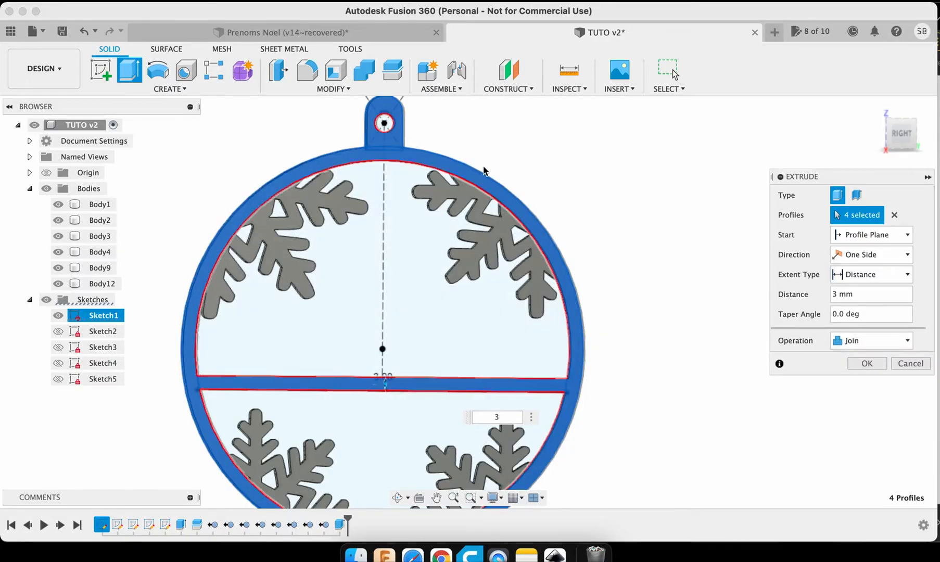
pyautogui.click(867, 363)
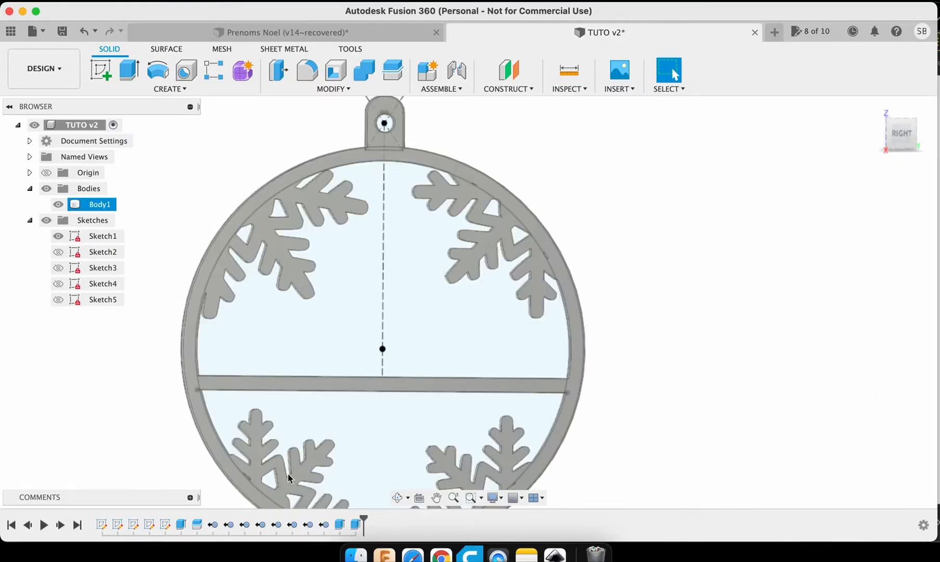
# Step: Inspect the joined ornament body by visibility and orbit, and compare it with the finished Prenoms Noel design
pyautogui.scroll(-3, 190, 361)
pyautogui.click(57, 205)
pyautogui.click(57, 206)
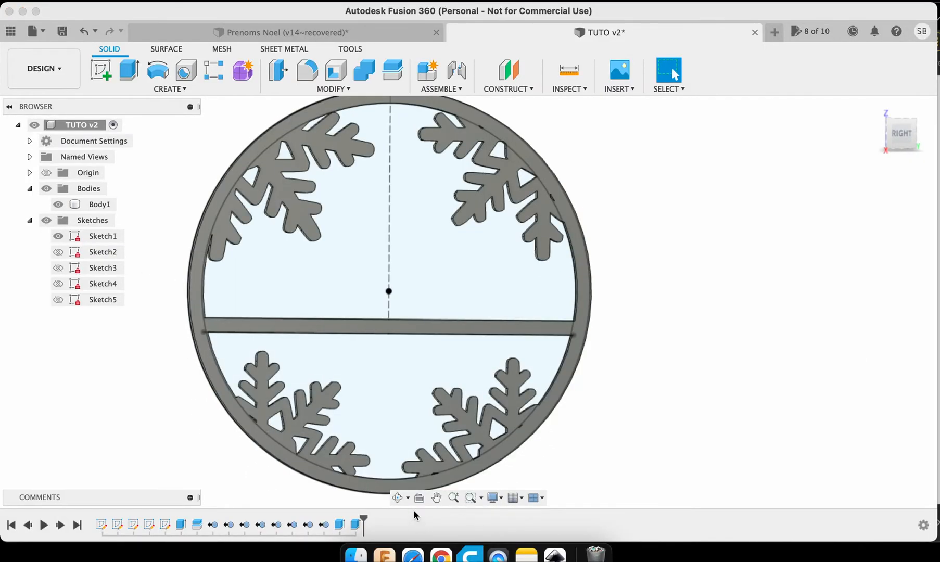
pyautogui.click(400, 498)
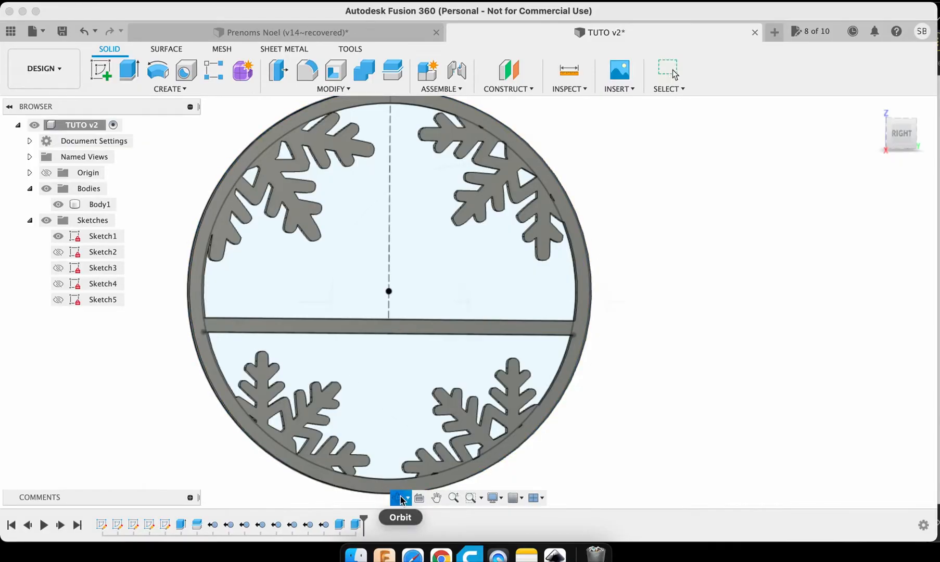
pyautogui.moveTo(360, 378); pyautogui.dragTo(509, 198)
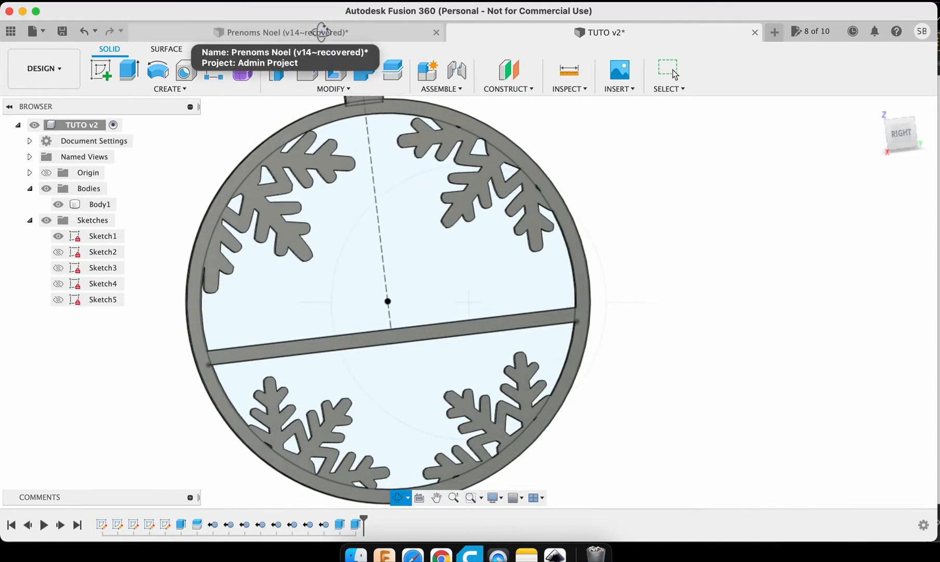
pyautogui.click(321, 32)
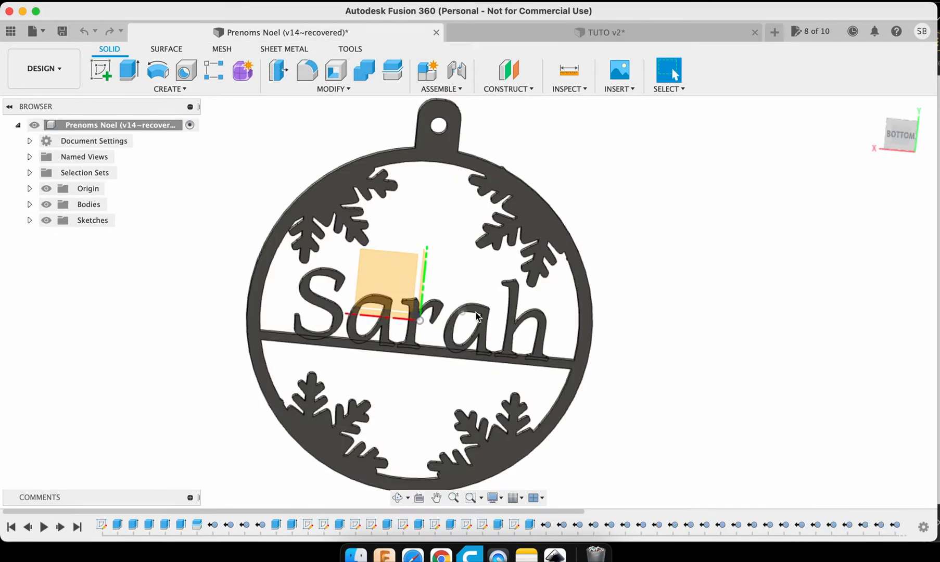
pyautogui.click(635, 32)
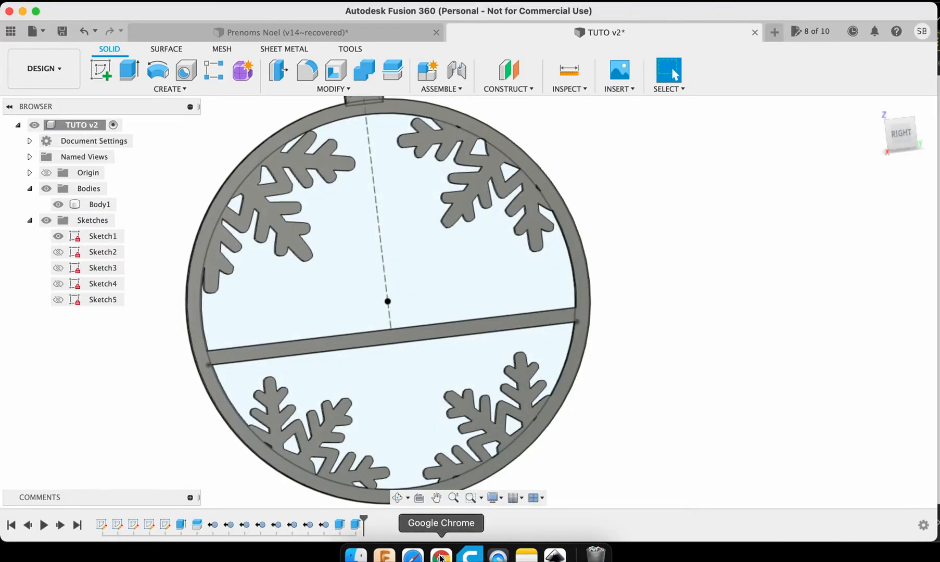
# Step: Switch to Chrome and clear the sample text on the MyFonts Amaretto Regular page
pyautogui.click(441, 557)
pyautogui.click(164, 25)
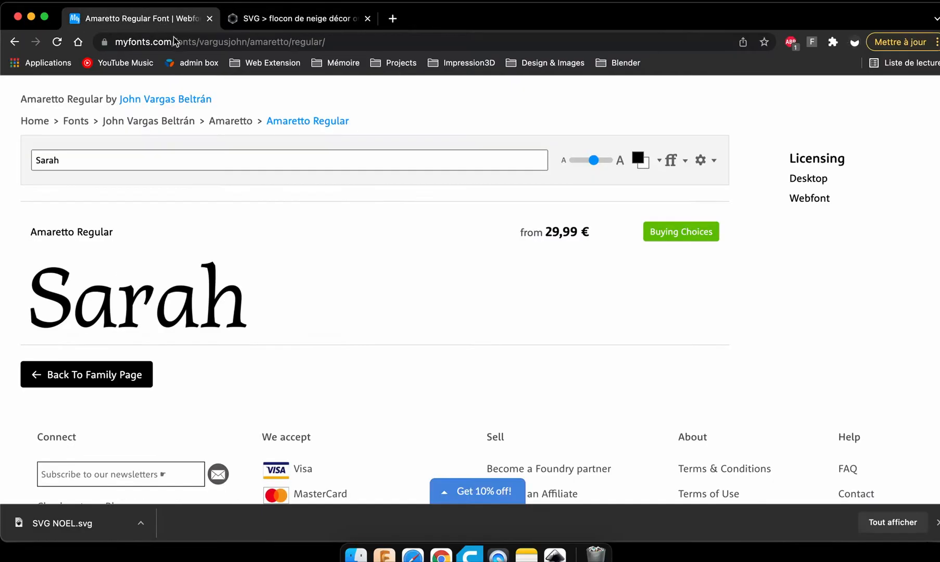
pyautogui.click(133, 165)
pyautogui.press('super+a')
pyautogui.press('BackSpace')
pyautogui.scroll(-1, 262, 224)
pyautogui.scroll(4, 263, 224)
pyautogui.scroll(-1, 262, 224)
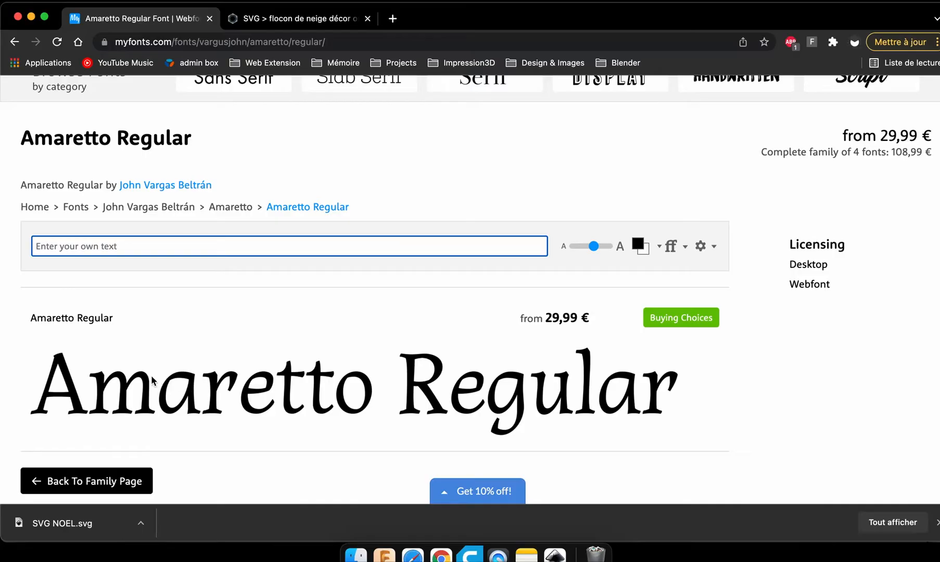
pyautogui.scroll(-1, 152, 380)
pyautogui.click(117, 352)
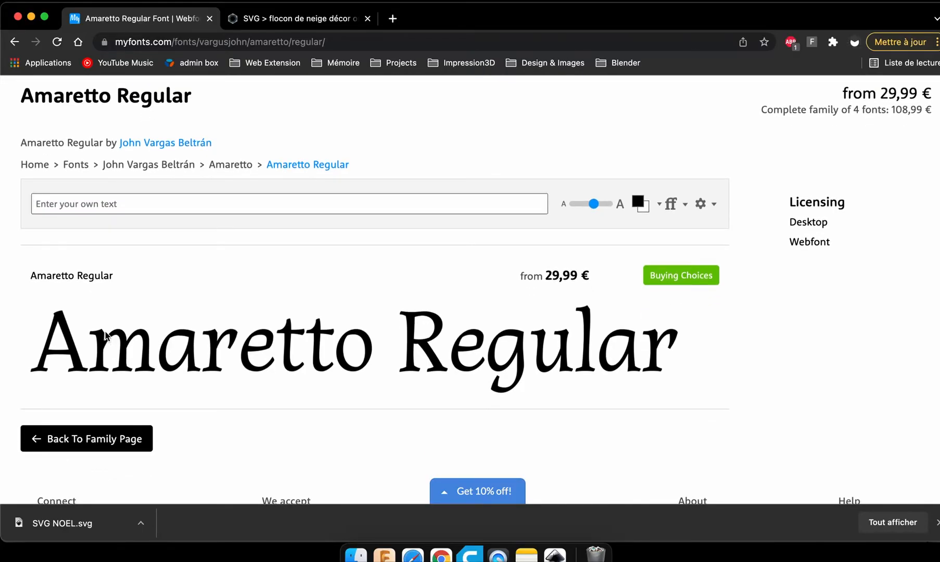
pyautogui.scroll(-1, 106, 335)
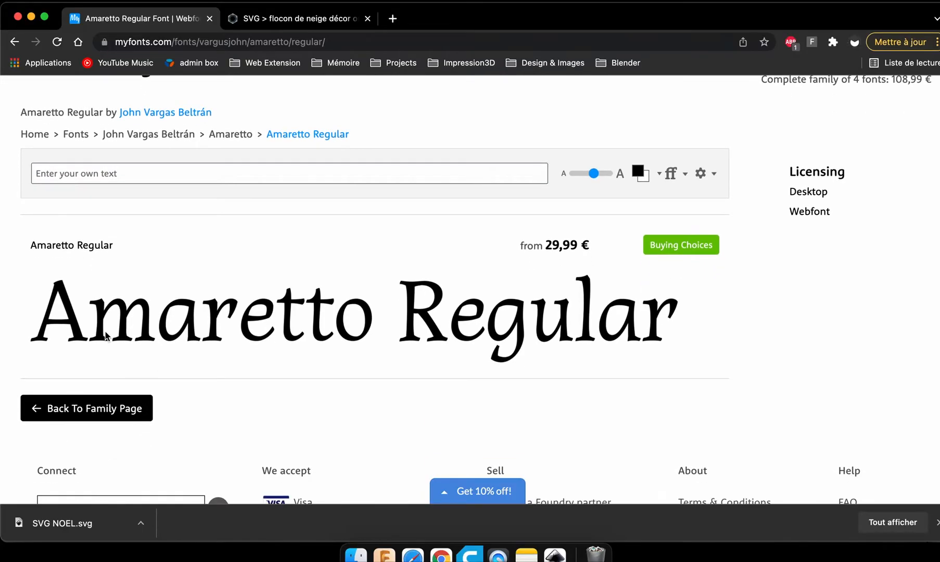
# Step: Enter the ornament's first name as the preview text for the Amaretto Regular font
pyautogui.tripleClick(560, 247)
pyautogui.click(208, 175)
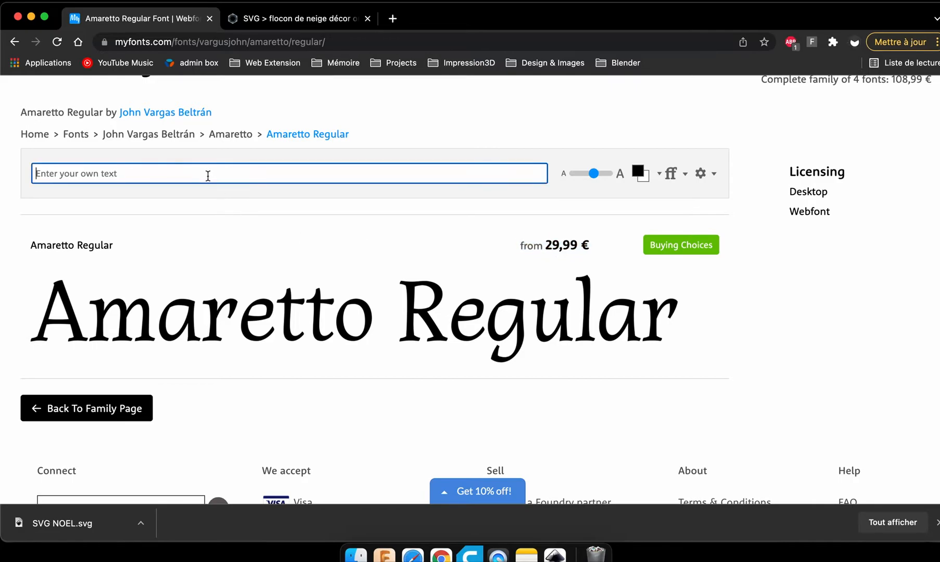
pyautogui.scroll(3, 208, 175)
pyautogui.write('Sa')
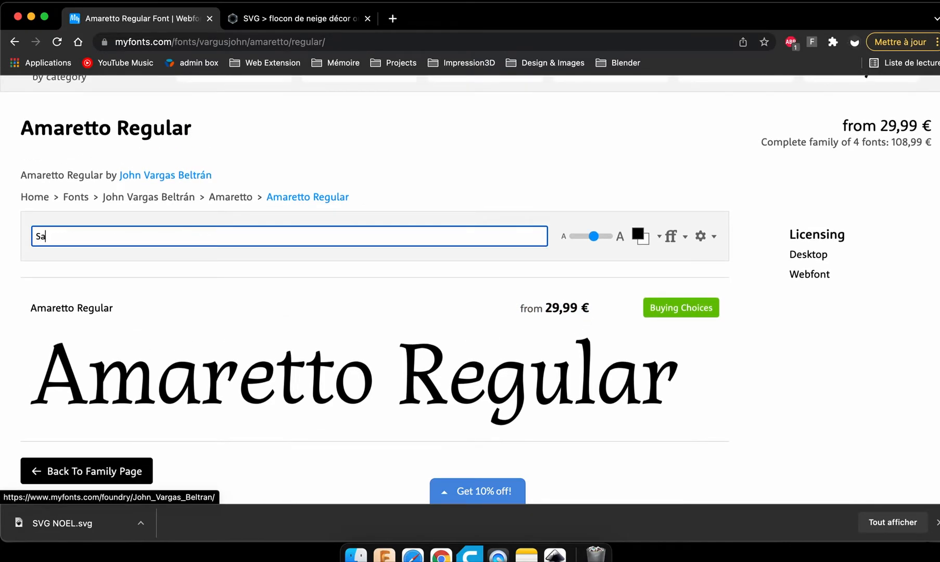
pyautogui.write('rag')
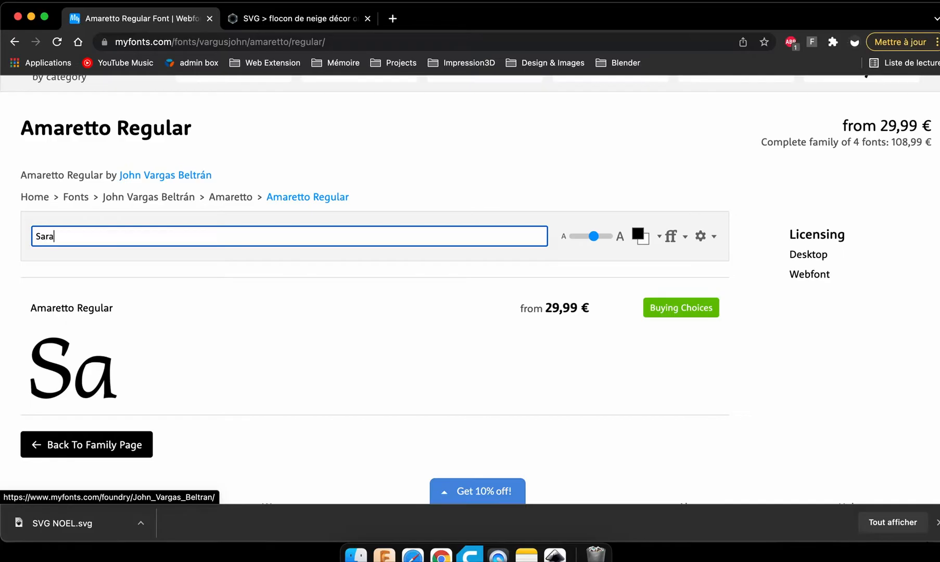
pyautogui.scroll(-2, 242, 274)
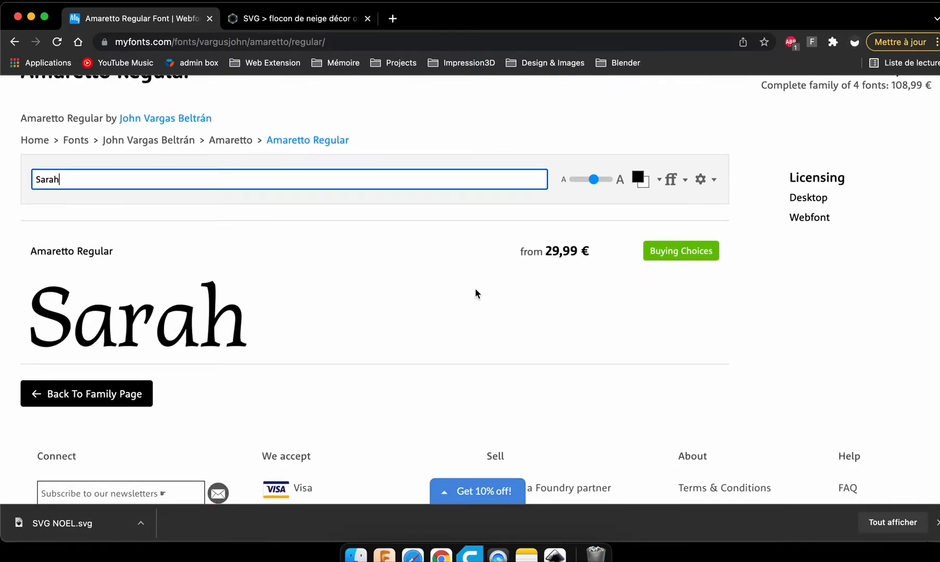
# Step: Enlarge the font preview slightly and capture a screenshot of only the area around the name
pyautogui.scroll(2, 475, 293)
pyautogui.moveTo(593, 233)
pyautogui.mouseDown()
pyautogui.moveTo(582, 234)
pyautogui.moveTo(597, 237)
pyautogui.mouseUp()
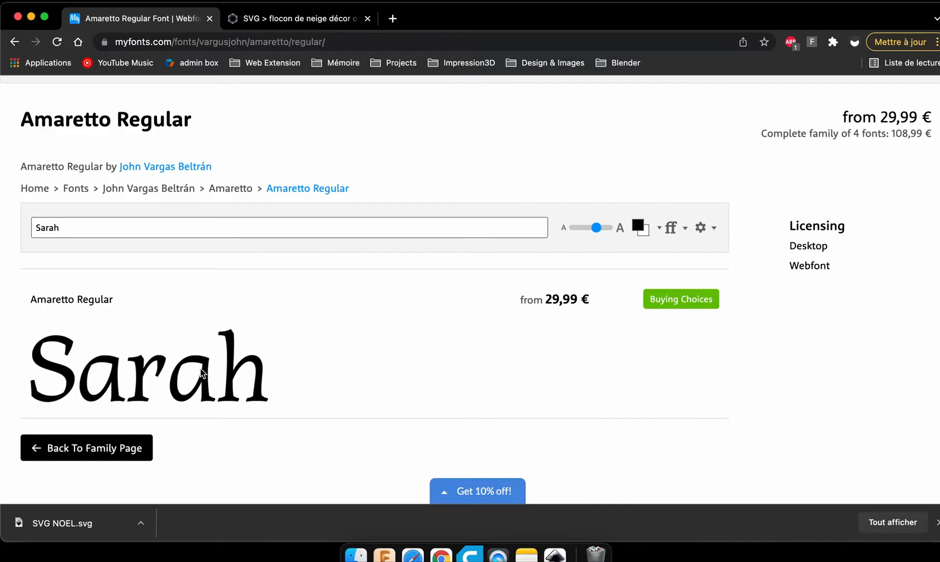
pyautogui.scroll(-1, 201, 372)
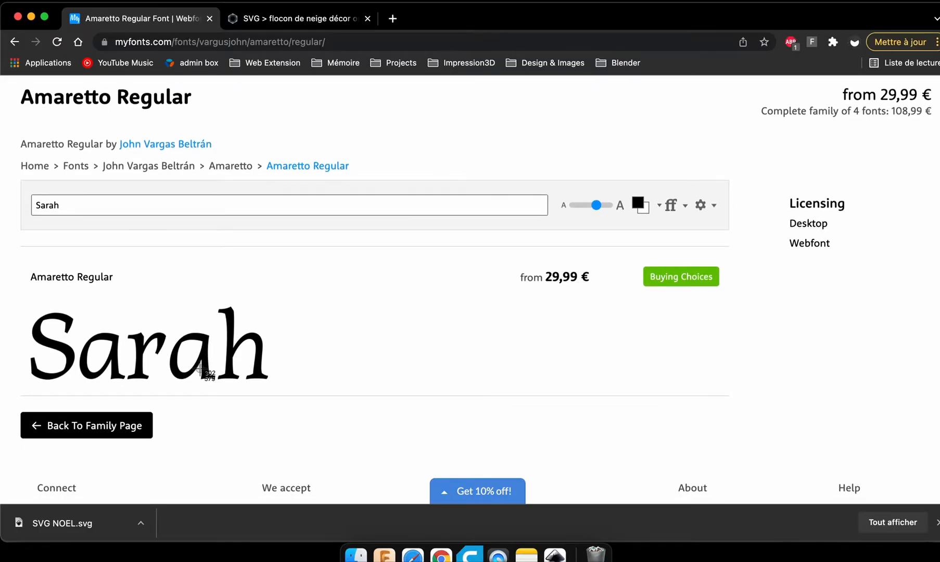
pyautogui.press('super+shift+4')
pyautogui.moveTo(22, 304); pyautogui.dragTo(285, 392)
# Step: Switch to Inkscape and create a new blank document
pyautogui.click(553, 555)
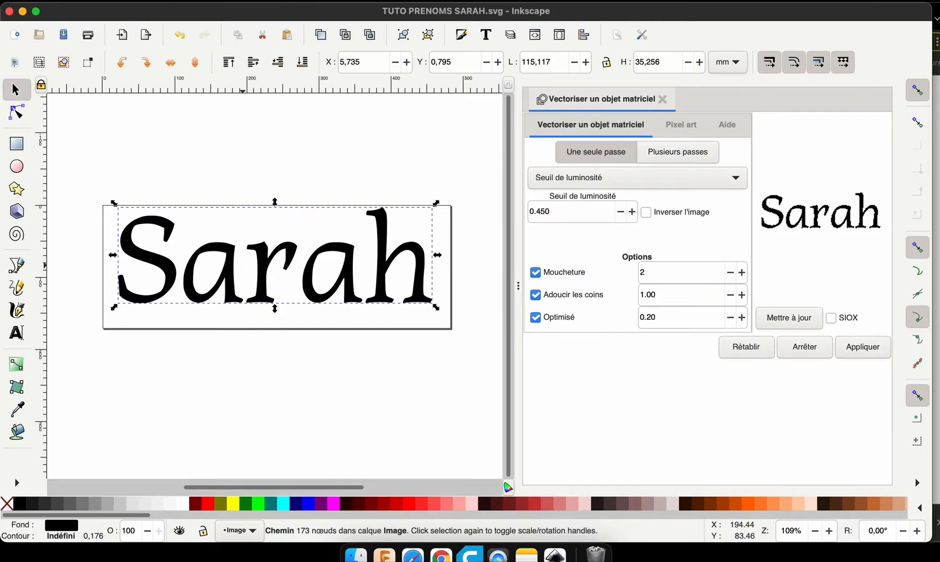
pyautogui.click(96, 3)
pyautogui.click(93, 13)
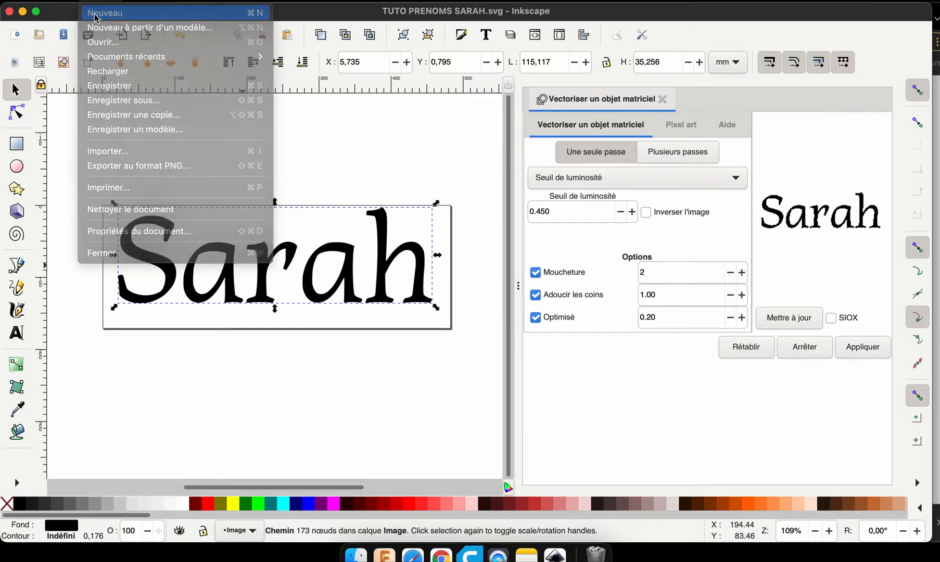
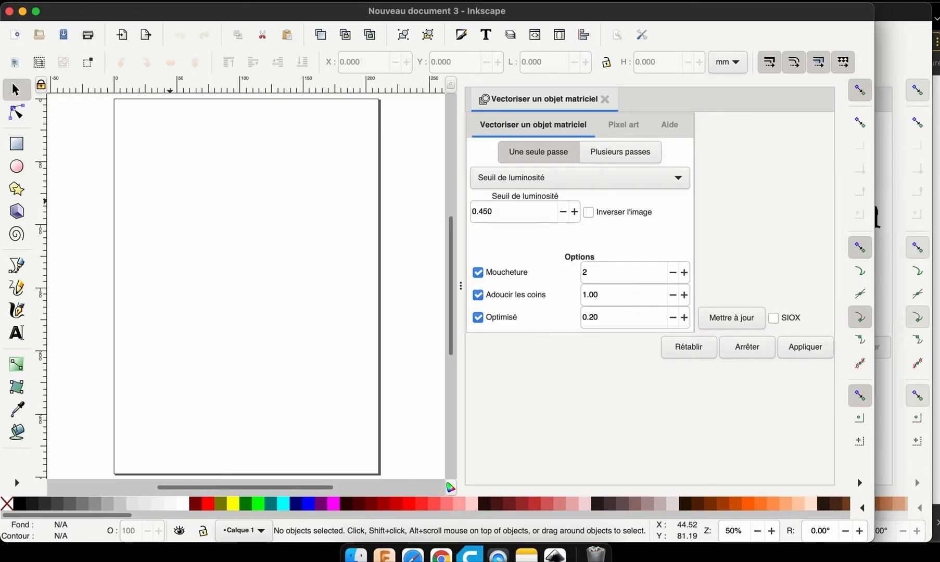
# Step: Open Capture d'écran 2021-12-13 à 14.14.25.png from the desktop as an embedded image with resolution from file, and select it
pyautogui.click(93, 1)
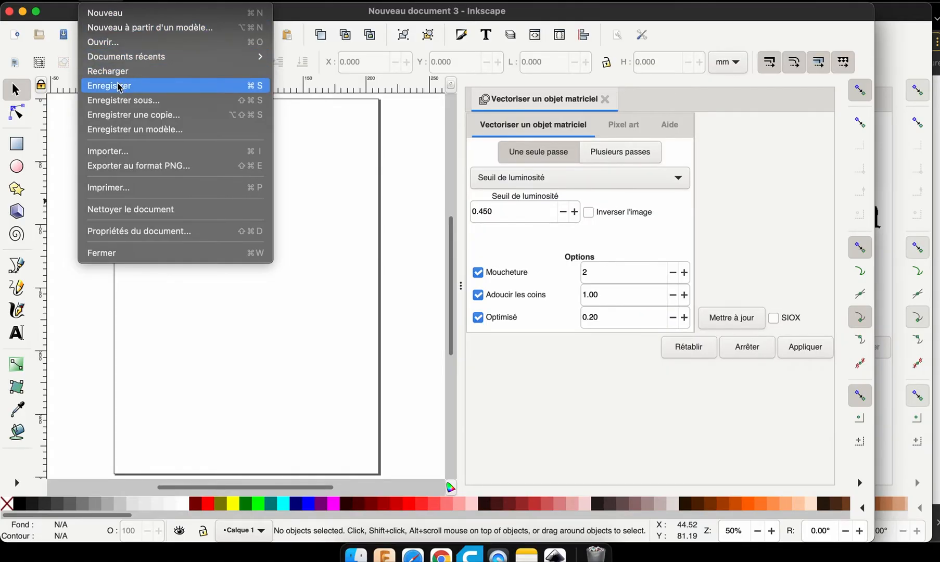
pyautogui.click(117, 43)
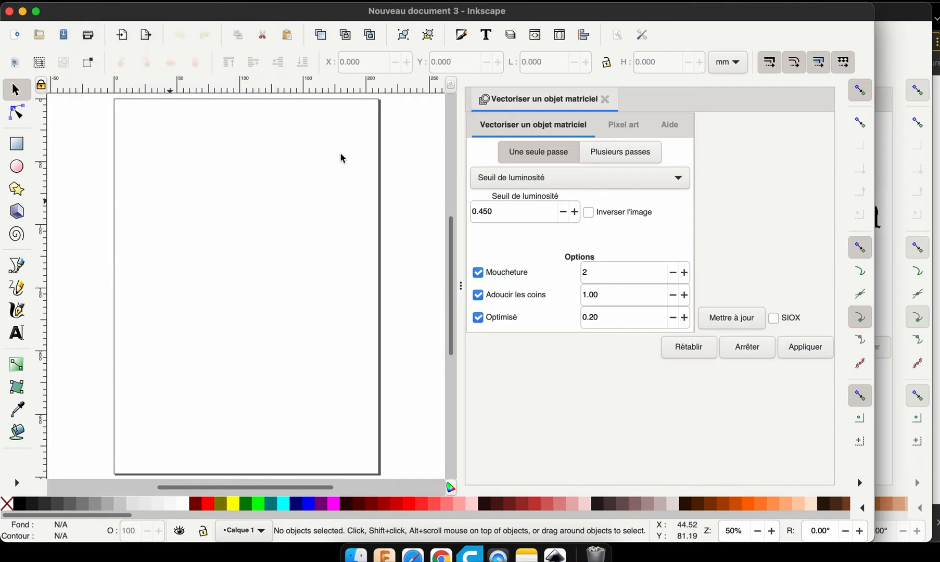
pyautogui.scroll(-10, 348, 254)
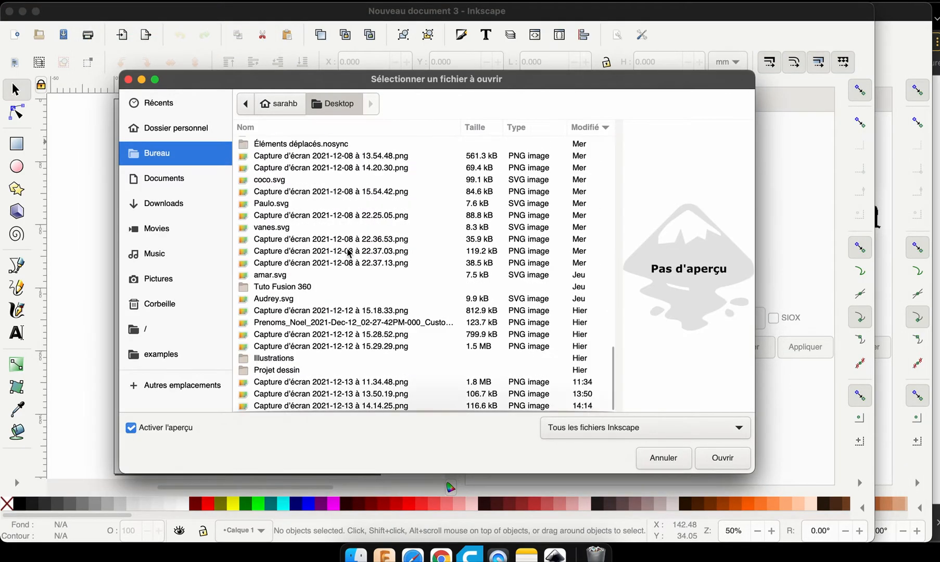
pyautogui.doubleClick(310, 407)
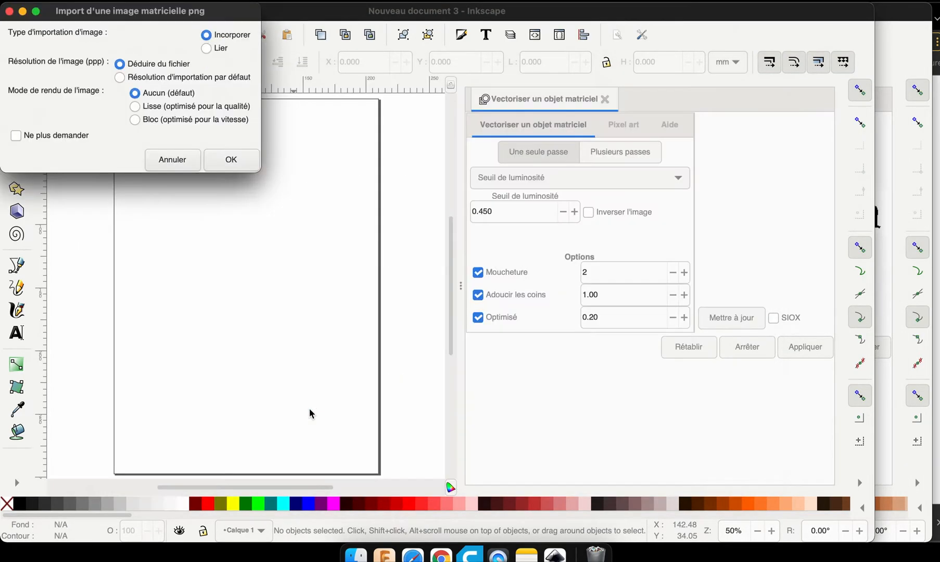
pyautogui.click(231, 160)
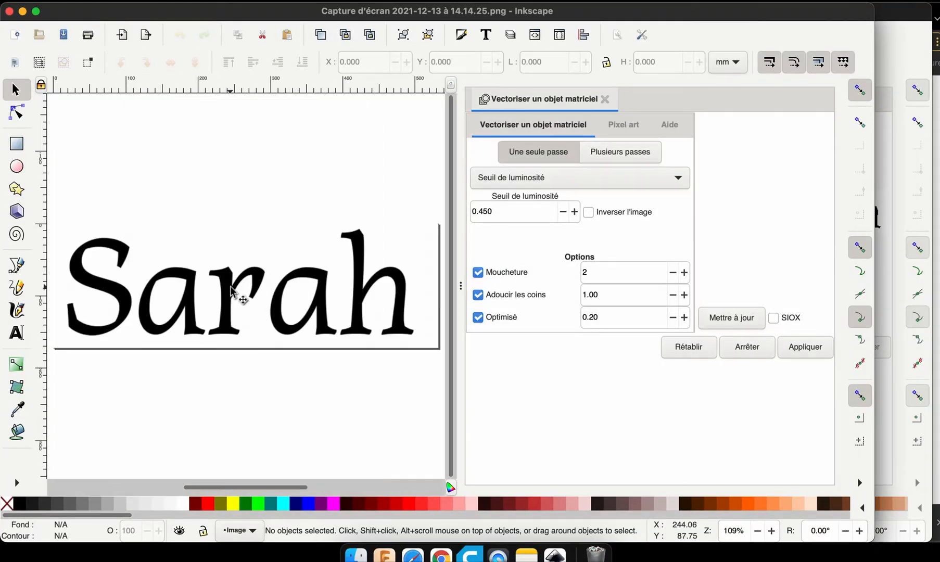
pyautogui.keyDown('ctrl'); pyautogui.scroll(-2, 231, 291); pyautogui.keyUp('ctrl')
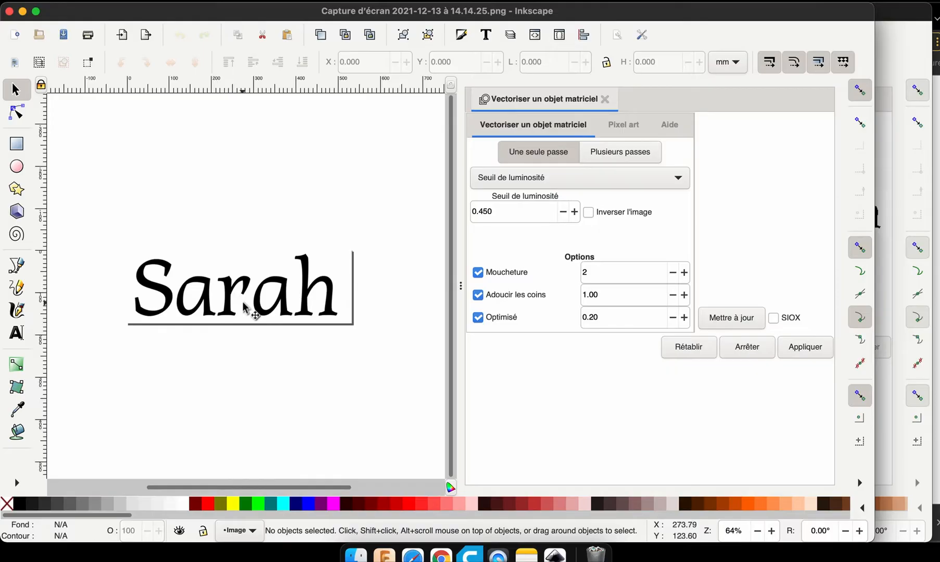
pyautogui.click(243, 307)
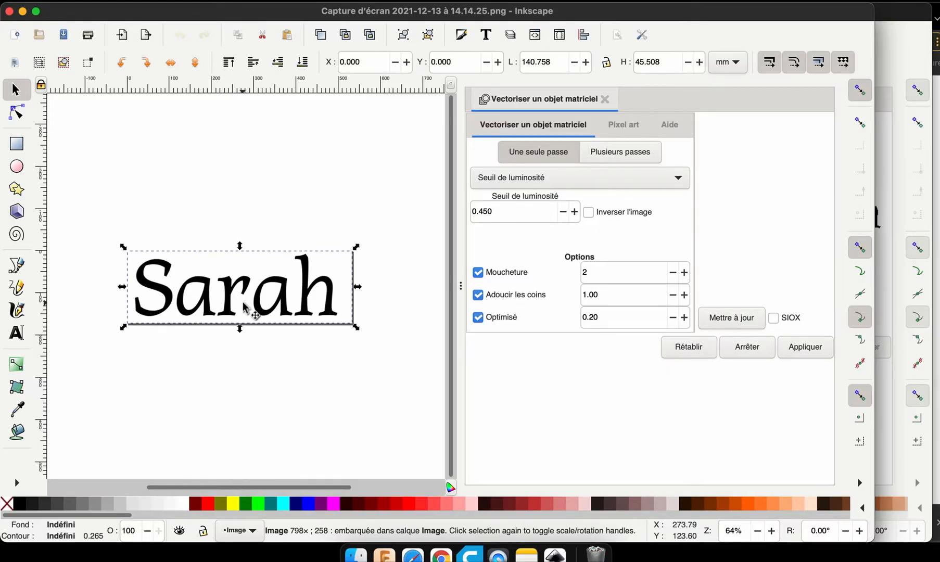
# Step: Vectorise the embedded name image in a single pass with a brightness threshold of 0.450
pyautogui.click(605, 100)
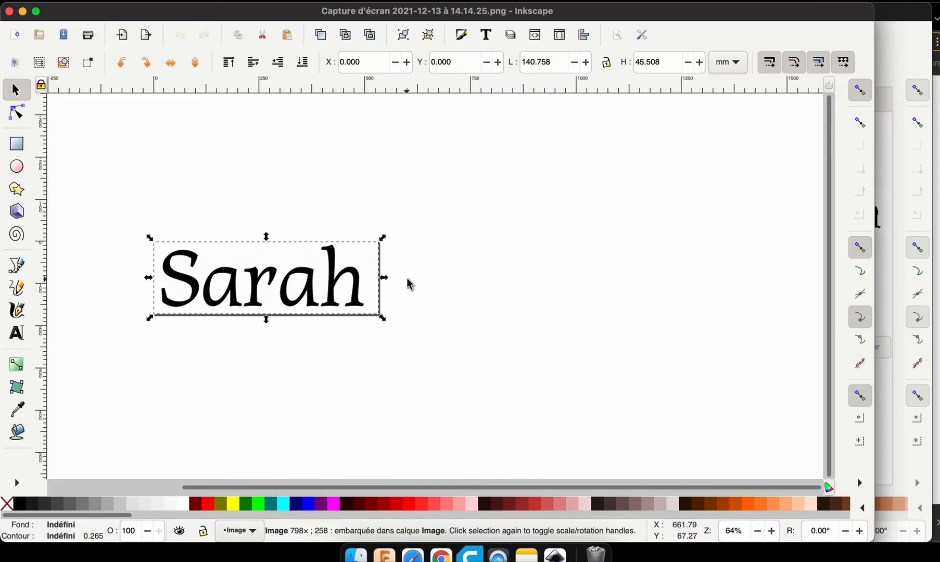
pyautogui.hscroll(-8, 407, 280)
pyautogui.scroll(2, 407, 280)
pyautogui.hscroll(6, 407, 279)
pyautogui.scroll(-1, 407, 279)
pyautogui.keyDown('ctrl'); pyautogui.scroll(3, 408, 282); pyautogui.keyUp('ctrl')
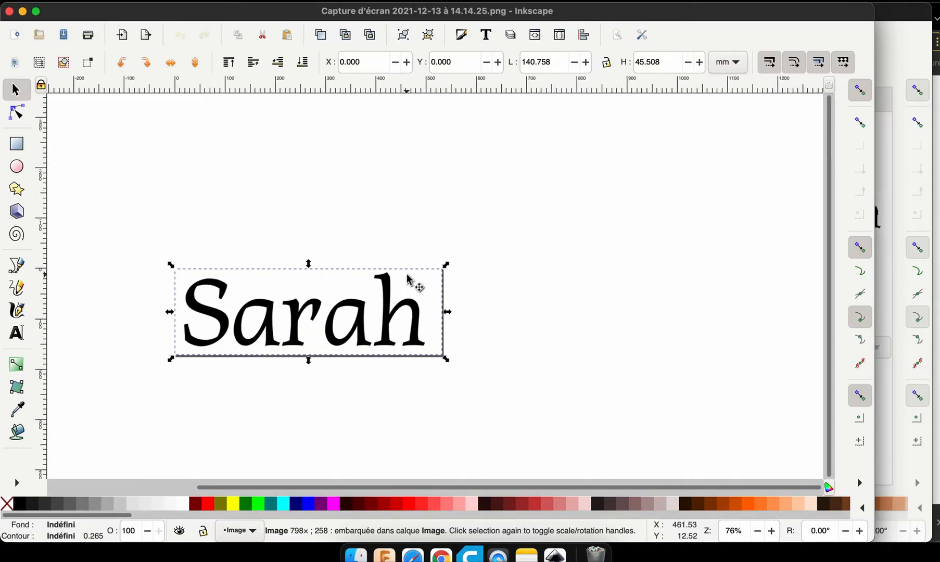
pyautogui.rightClick(322, 339)
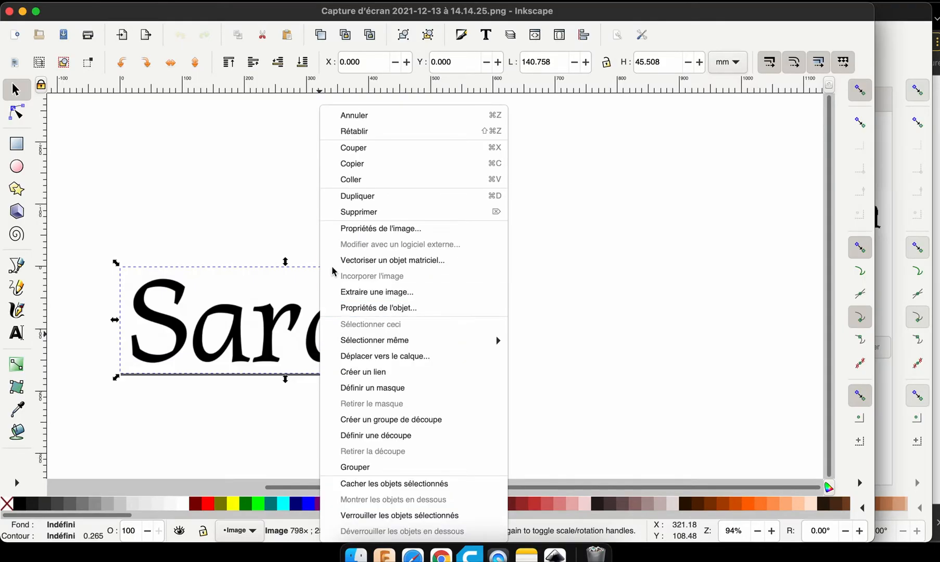
pyautogui.click(372, 263)
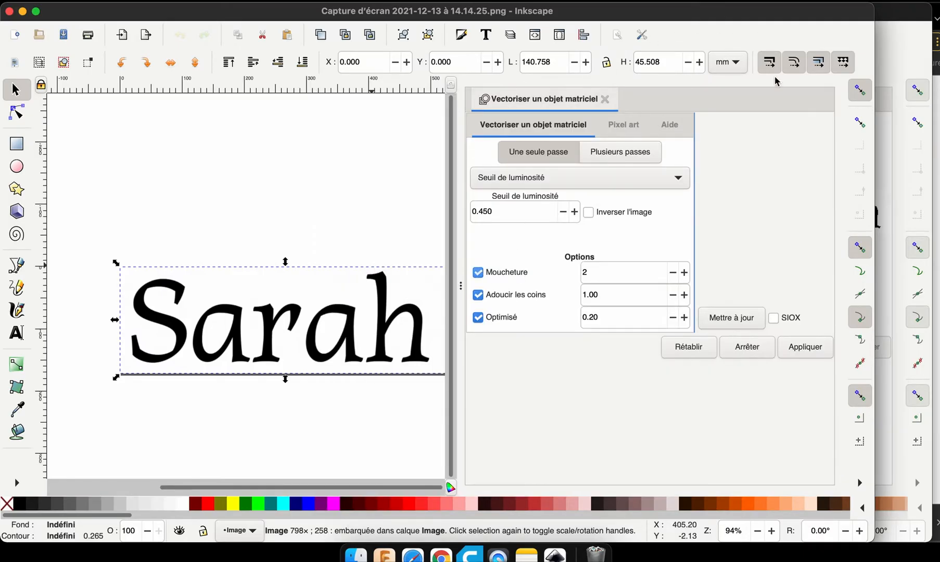
pyautogui.click(507, 304)
pyautogui.click(743, 322)
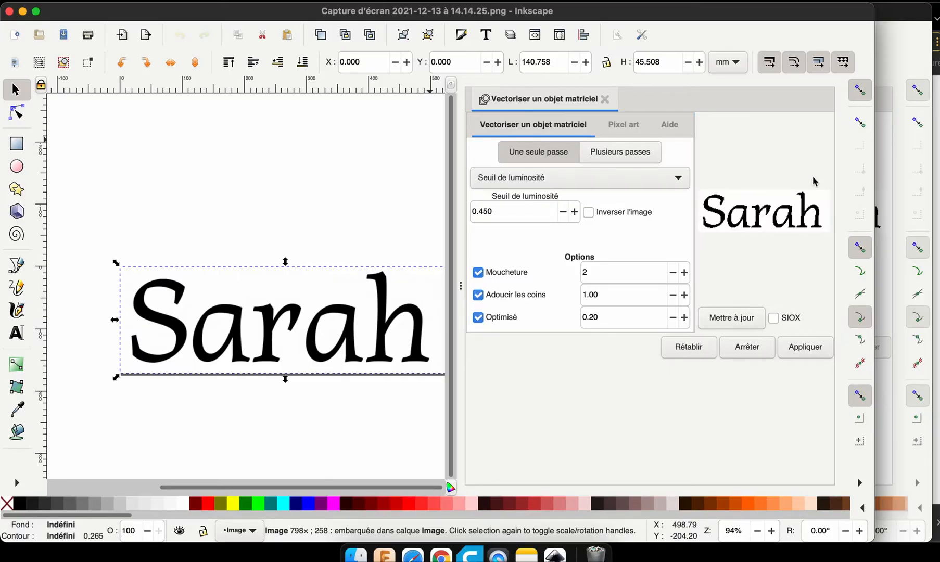
pyautogui.click(798, 352)
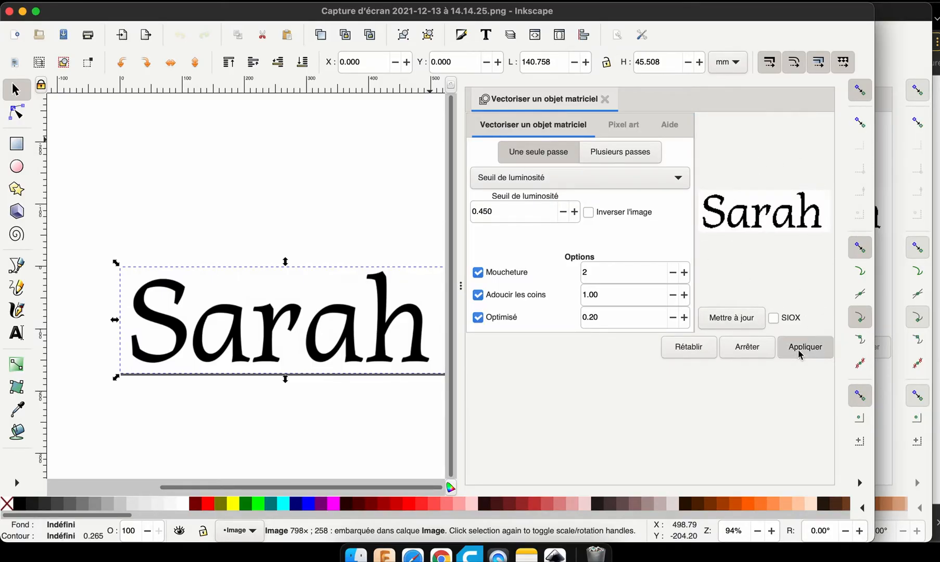
pyautogui.click(605, 99)
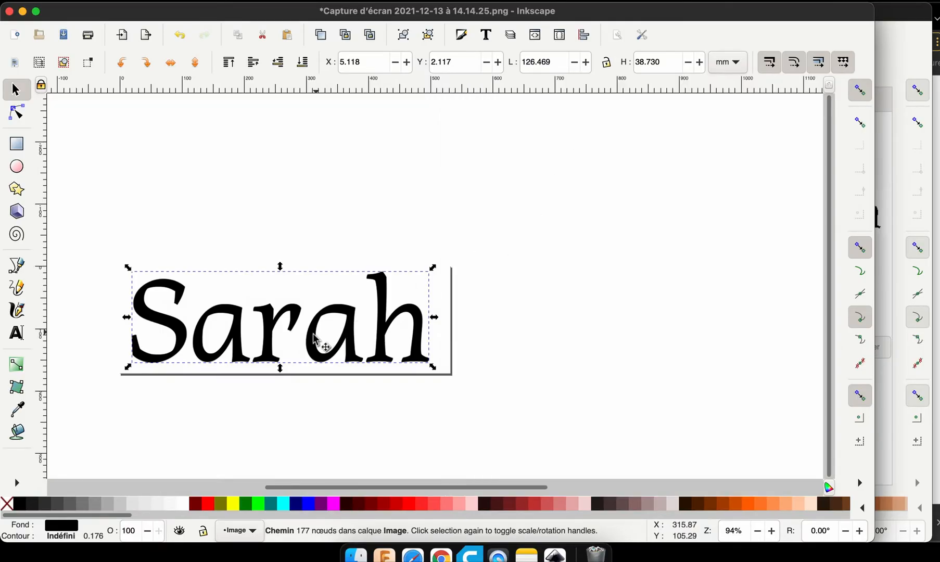
# Step: Move the vectorised name clear of the source image, beside it at about X 152.6 mm, Y 4.4 mm
pyautogui.scroll(-5, 314, 338)
pyautogui.scroll(4, 314, 338)
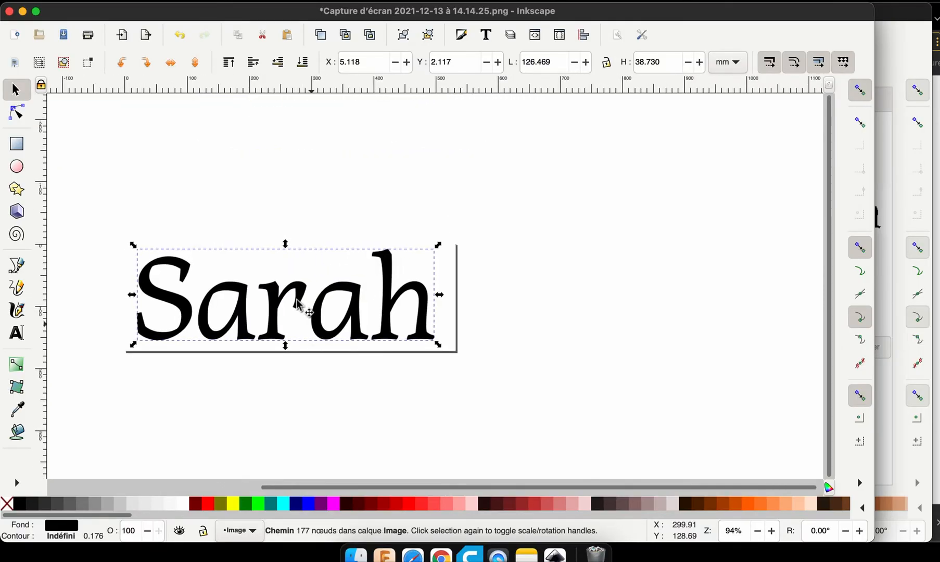
pyautogui.moveTo(304, 319)
pyautogui.mouseDown()
pyautogui.moveTo(398, 278)
pyautogui.moveTo(527, 270)
pyautogui.moveTo(635, 304)
pyautogui.moveTo(647, 336)
pyautogui.mouseUp()
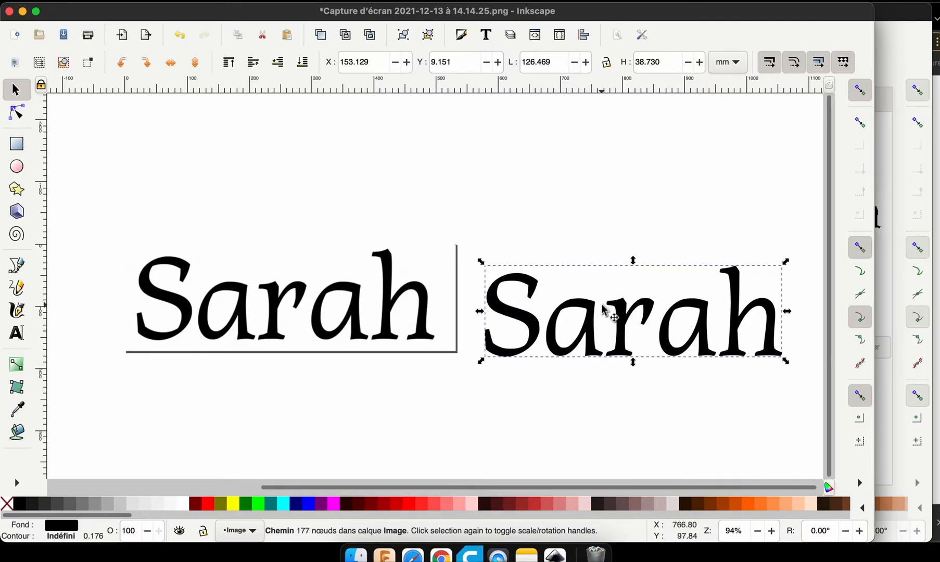
pyautogui.moveTo(606, 311); pyautogui.dragTo(601, 287)
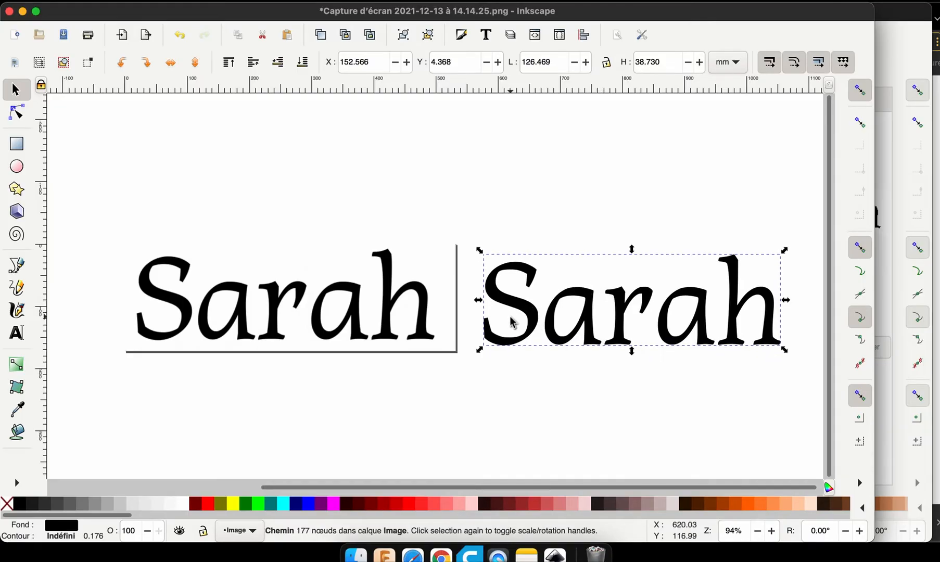
# Step: Delete the source image and move the vectorised name back onto the page at about X 7.9 mm, Y 1.3 mm
pyautogui.click(363, 310)
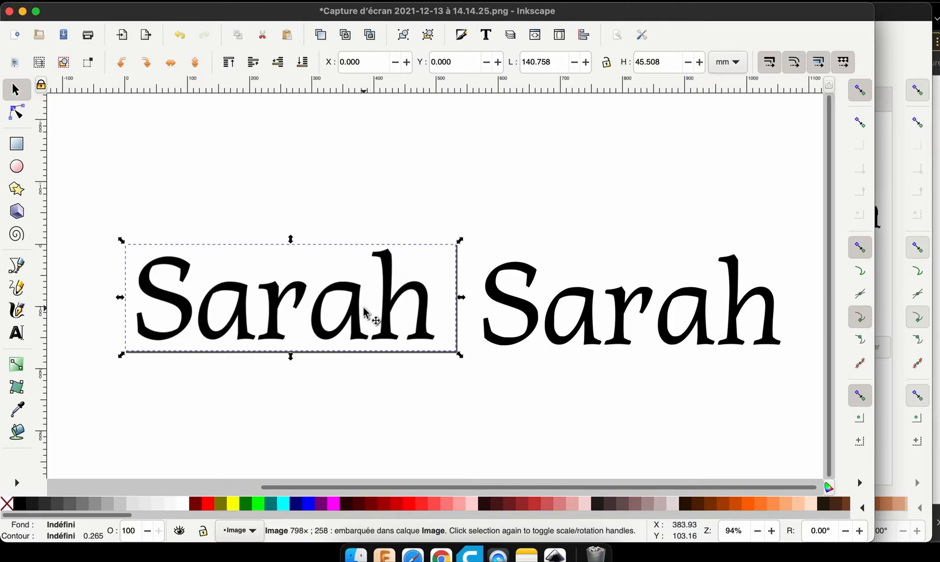
pyautogui.press('Delete')
pyautogui.moveTo(534, 313); pyautogui.dragTo(170, 312)
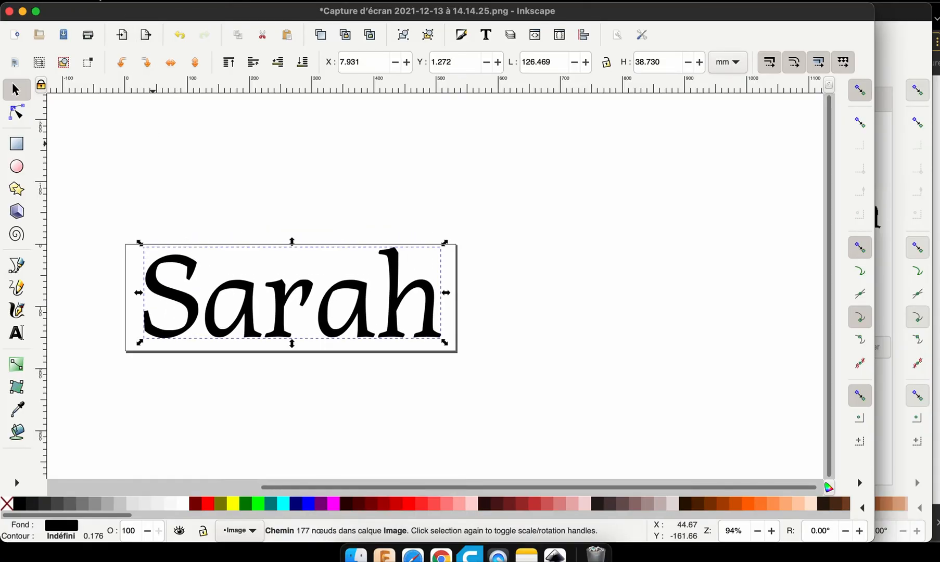
# Step: Set up saving the document under a new name, ffdfds, on the desktop in SVG simple (*.svg) format
pyautogui.click(99, 2)
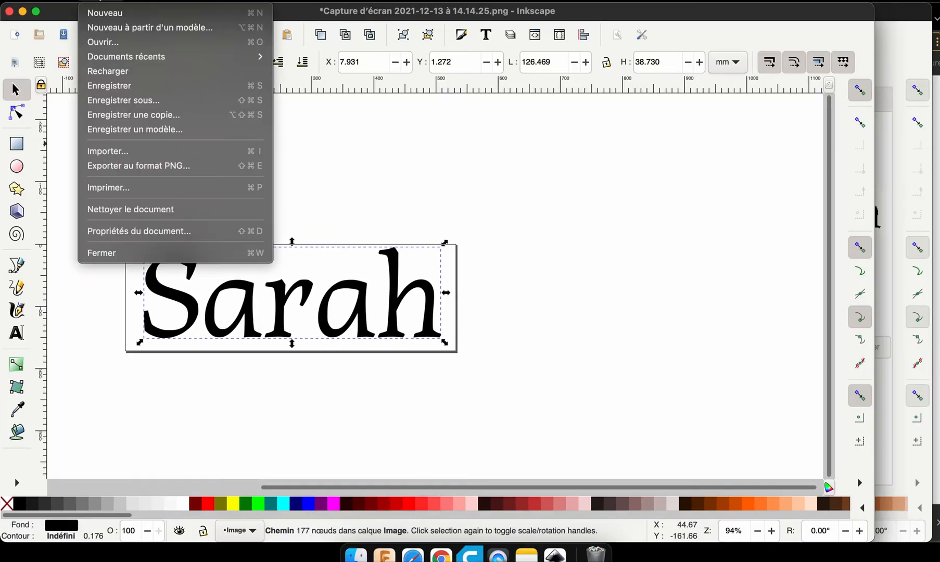
pyautogui.click(114, 99)
pyautogui.press('super+a')
pyautogui.write('f')
pyautogui.click(366, 419)
pyautogui.click(366, 420)
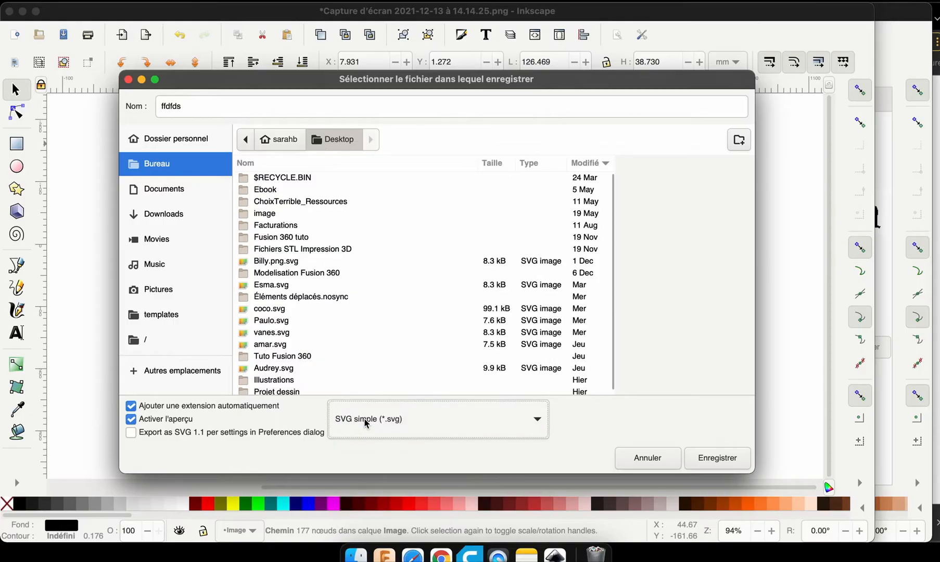
pyautogui.click(367, 423)
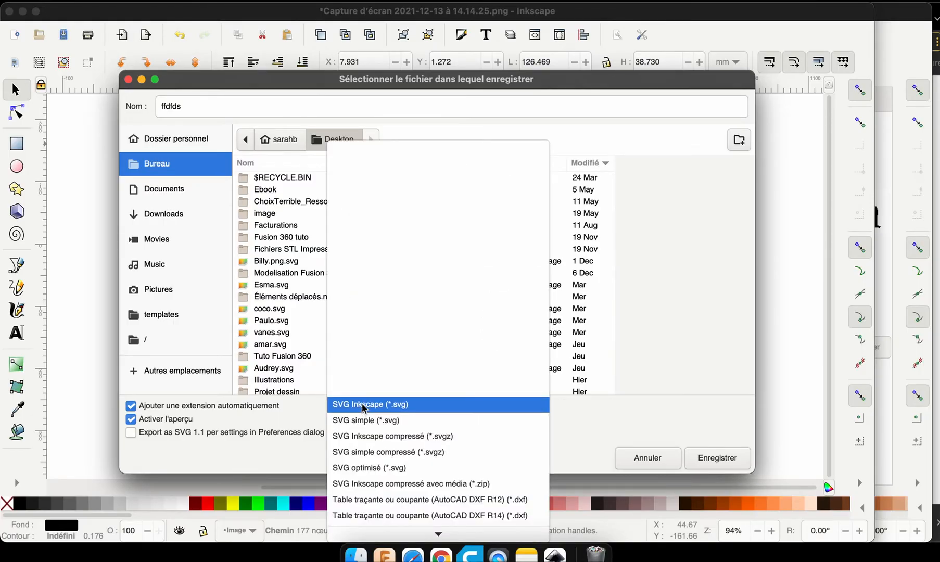
pyautogui.click(310, 423)
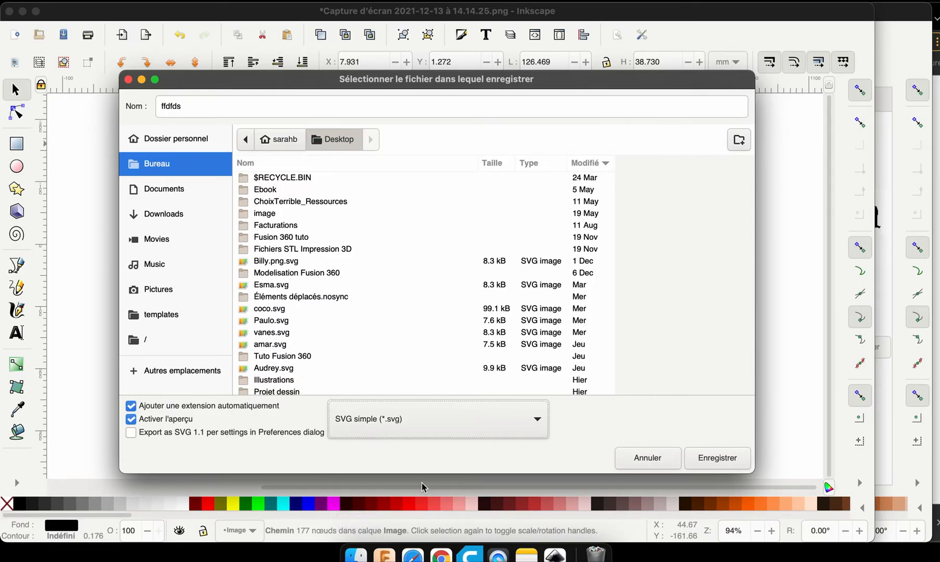
# Step: Switch to Fusion 360 with the TUTO v2 ornament design
pyautogui.click(384, 555)
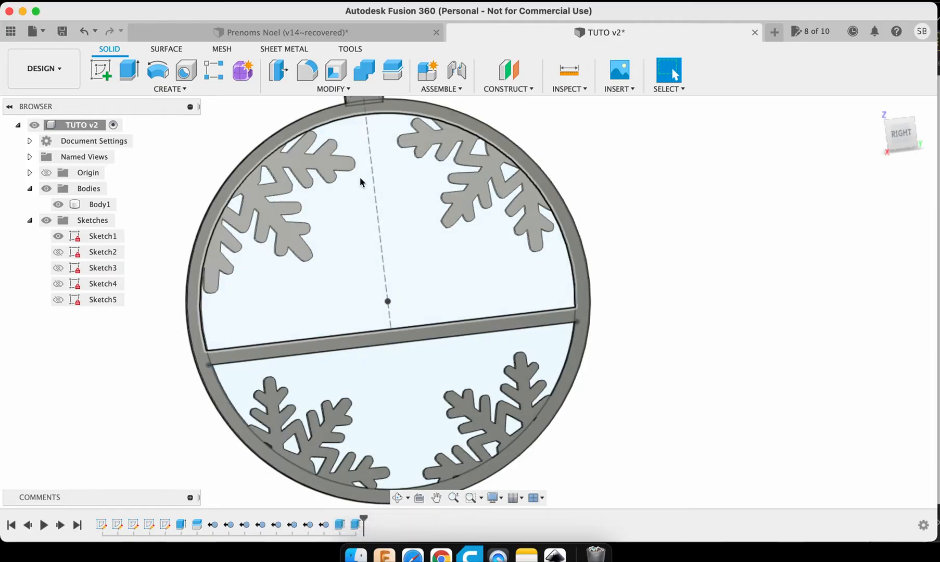
pyautogui.click(104, 73)
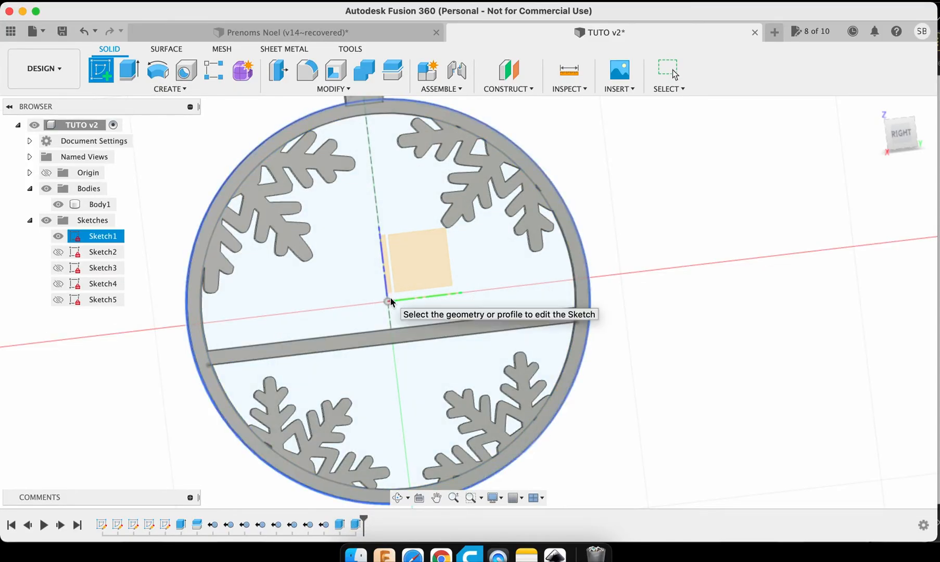
pyautogui.click(390, 301)
pyautogui.press('super+z')
# Step: Create a sketch on the ornament's circular profile plane and insert the first-name SVG file from the Downloads folder
pyautogui.click(98, 70)
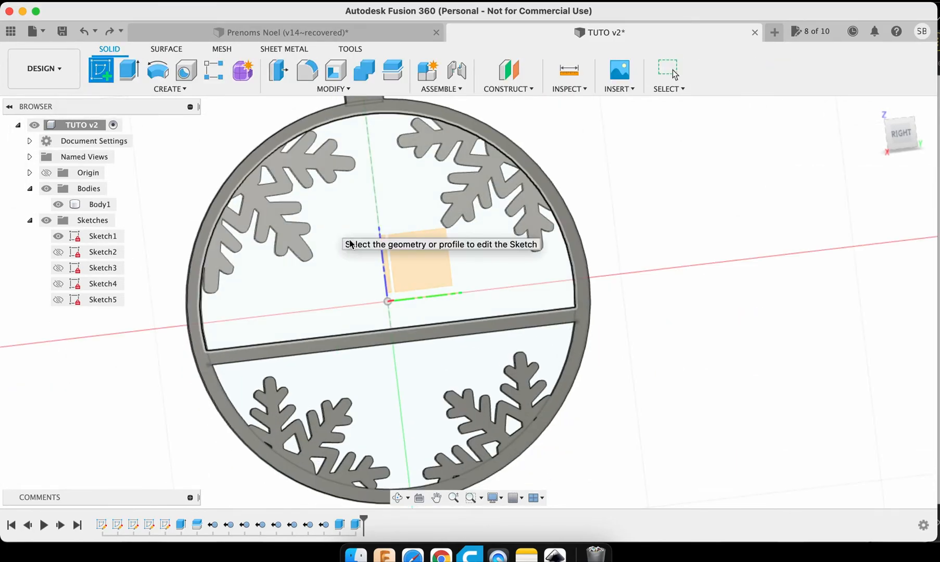
pyautogui.click(359, 281)
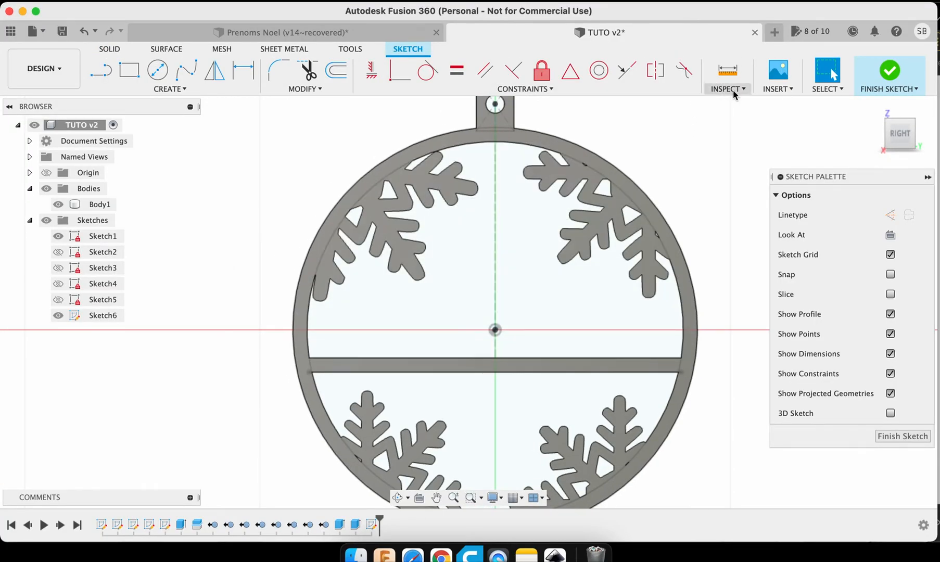
pyautogui.click(777, 89)
pyautogui.click(786, 147)
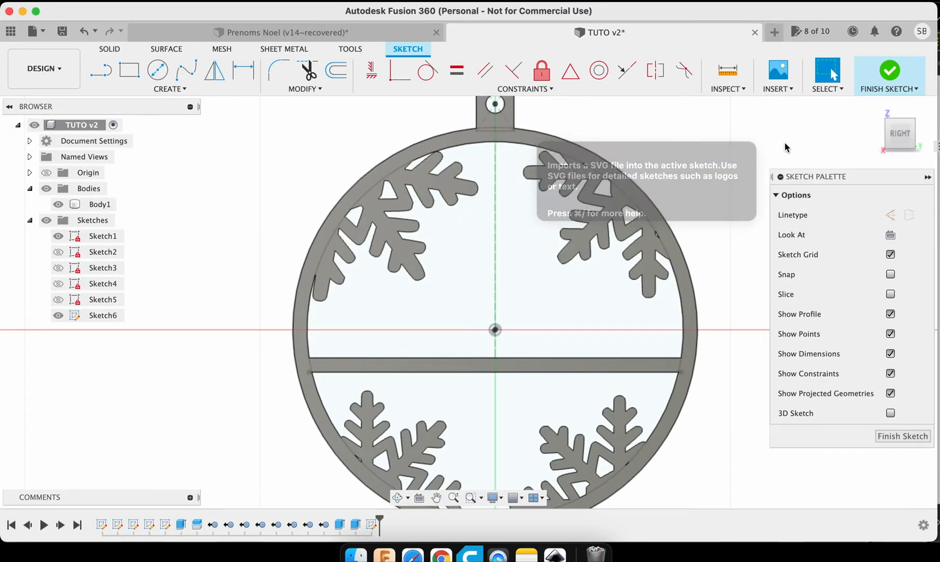
pyautogui.click(333, 402)
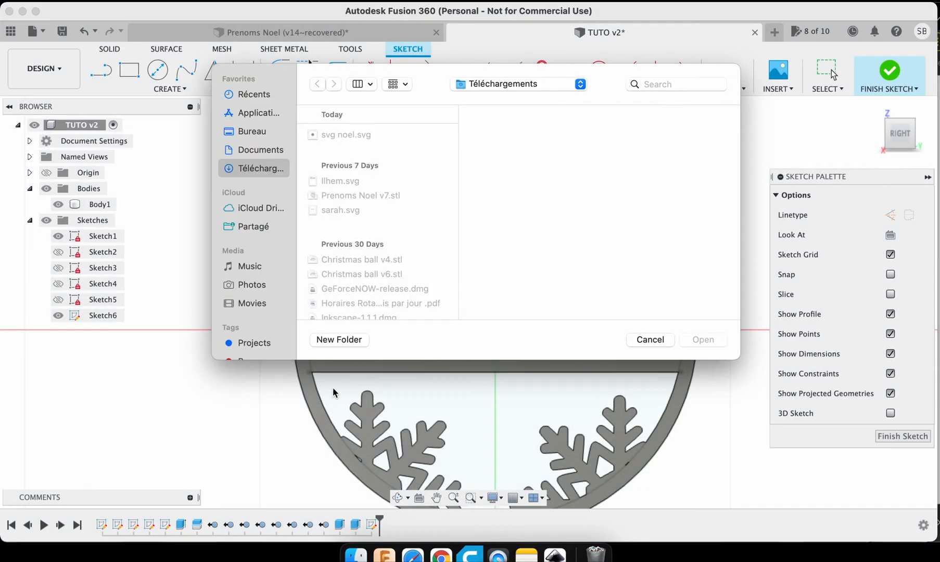
pyautogui.doubleClick(348, 210)
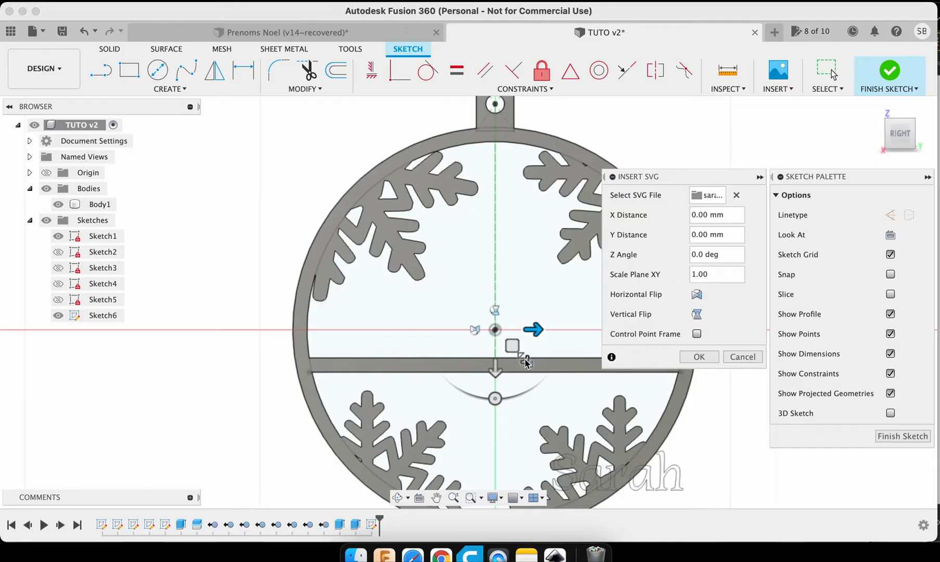
# Step: Place the inserted name on the ornament's bar at X distance -8.533 mm and Y distance -16.16 mm, and finish the sketch
pyautogui.rightClick(525, 359)
pyautogui.click(527, 361)
pyautogui.moveTo(524, 359); pyautogui.dragTo(285, 84)
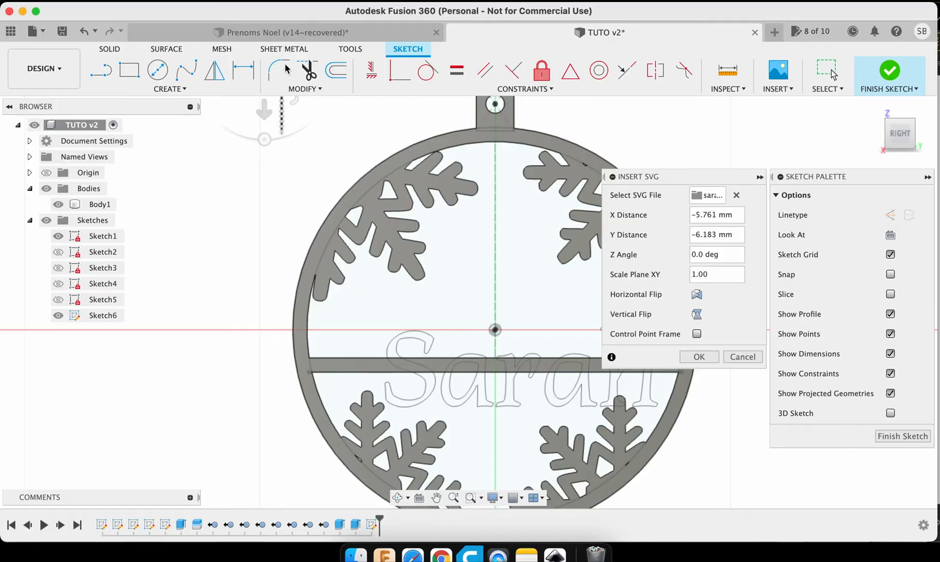
pyautogui.scroll(-3, 326, 157)
pyautogui.moveTo(325, 162); pyautogui.dragTo(316, 137)
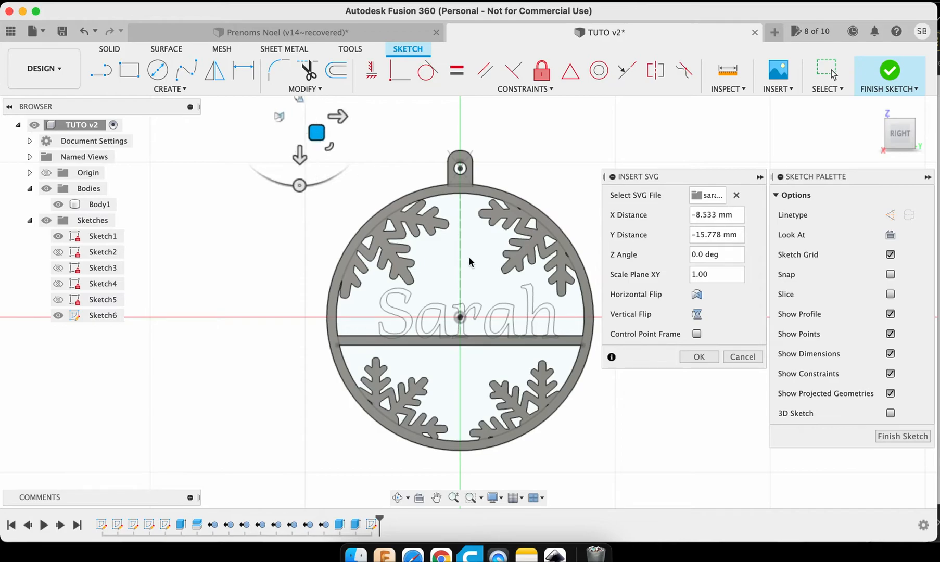
pyautogui.scroll(4, 473, 271)
pyautogui.scroll(-4, 474, 273)
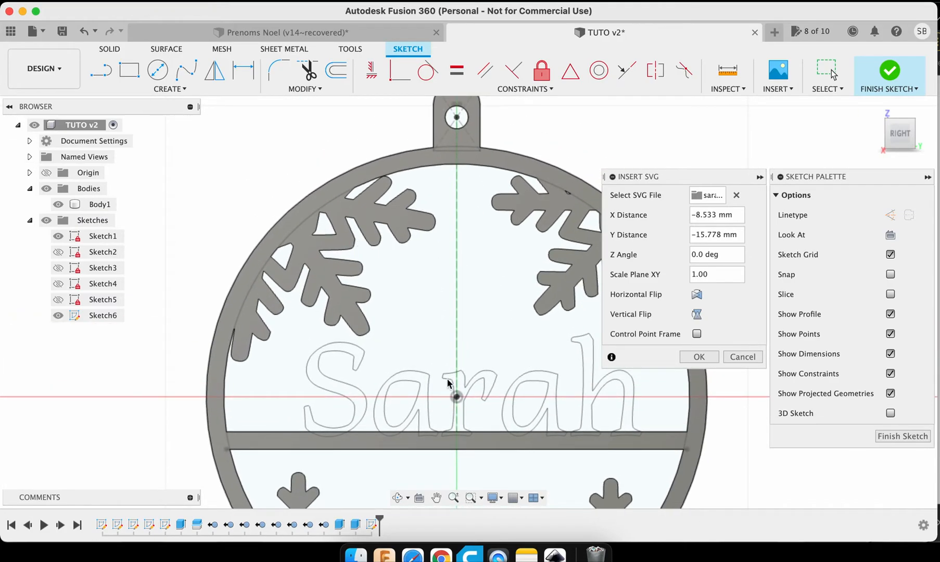
pyautogui.scroll(-3, 451, 441)
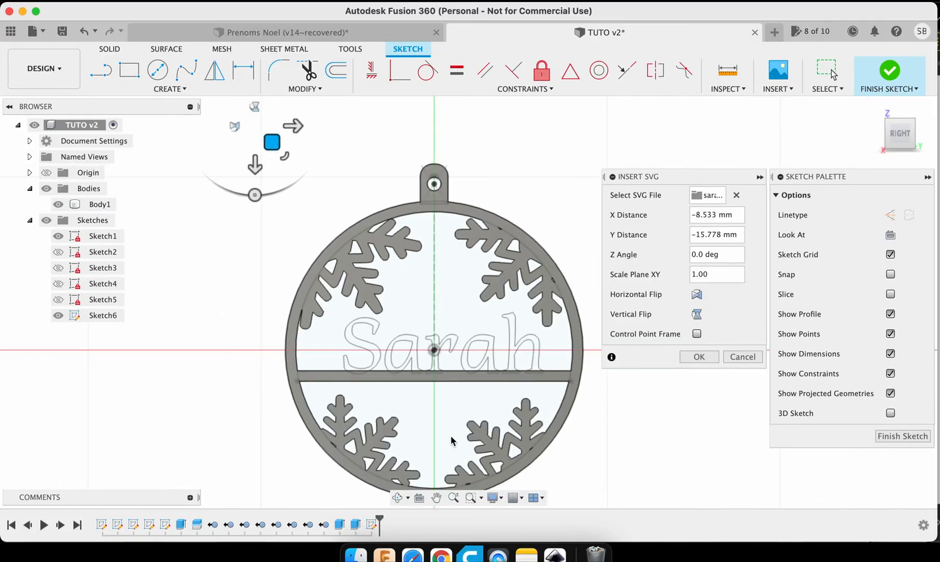
pyautogui.moveTo(271, 148); pyautogui.dragTo(271, 140)
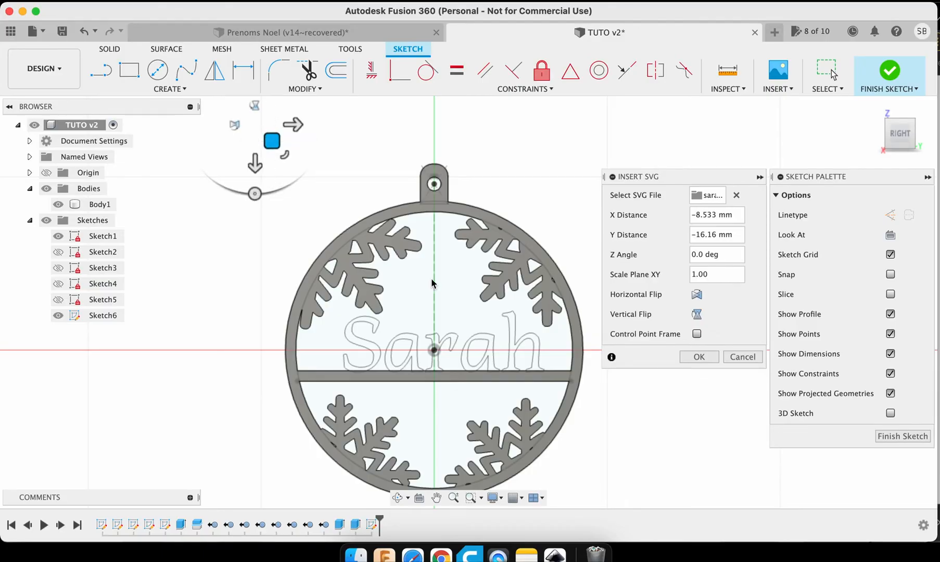
pyautogui.scroll(3, 431, 280)
pyautogui.scroll(4, 431, 283)
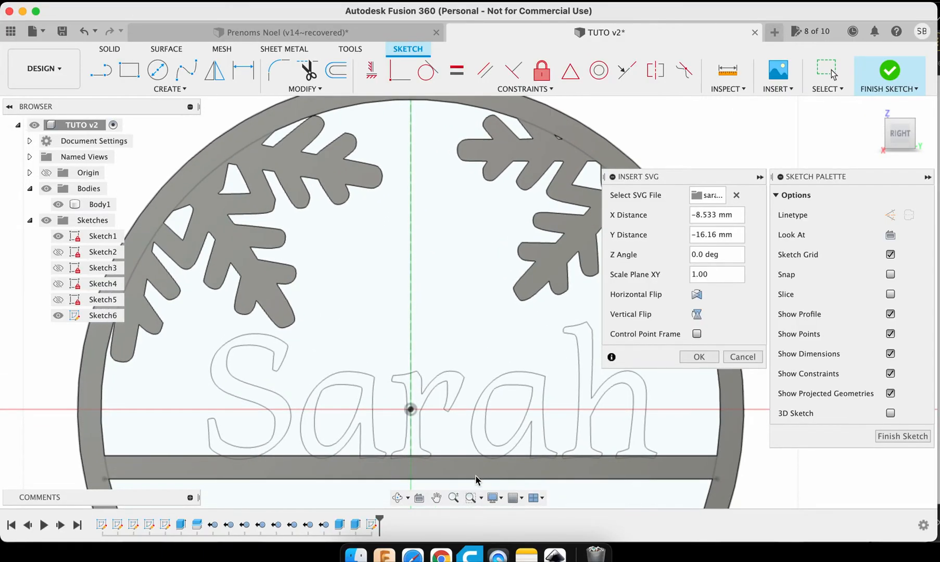
pyautogui.scroll(3, 469, 476)
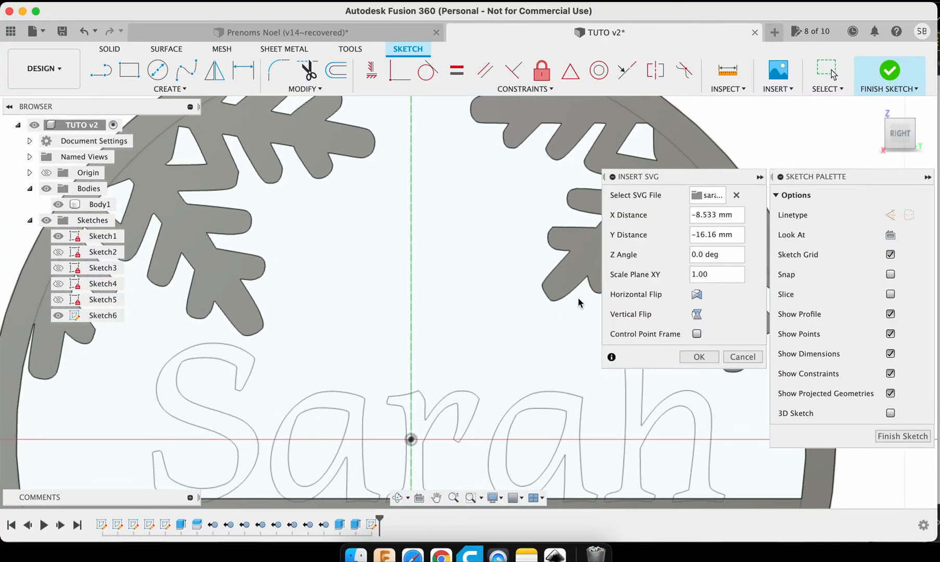
pyautogui.click(699, 357)
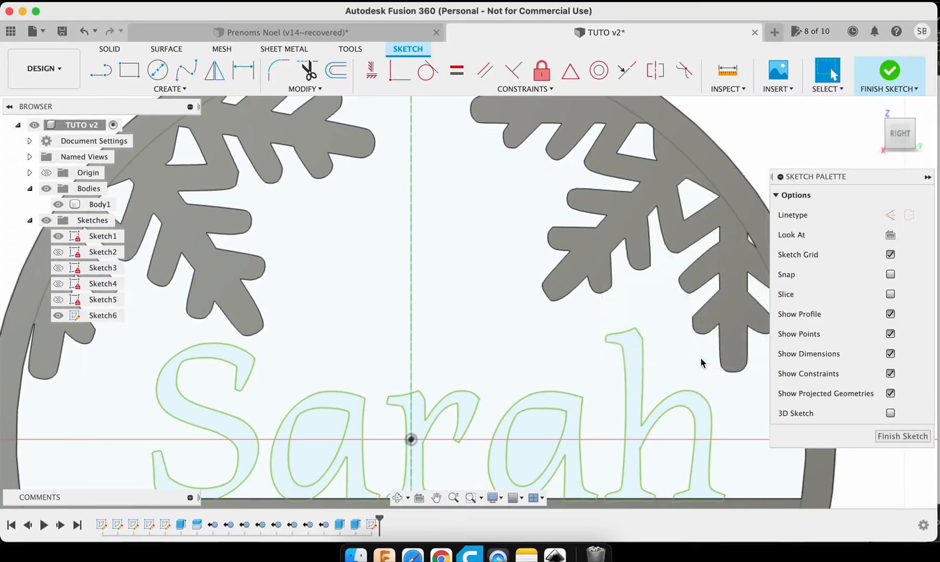
pyautogui.click(889, 71)
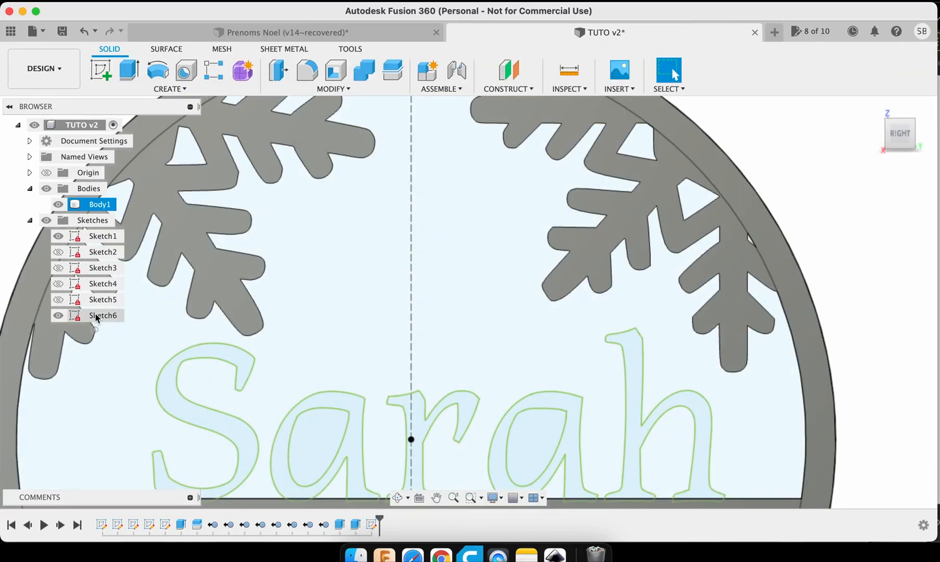
# Step: Toggle the visibility of Sketch6 to check the name outlines, leaving it shown
pyautogui.click(58, 316)
pyautogui.click(58, 316)
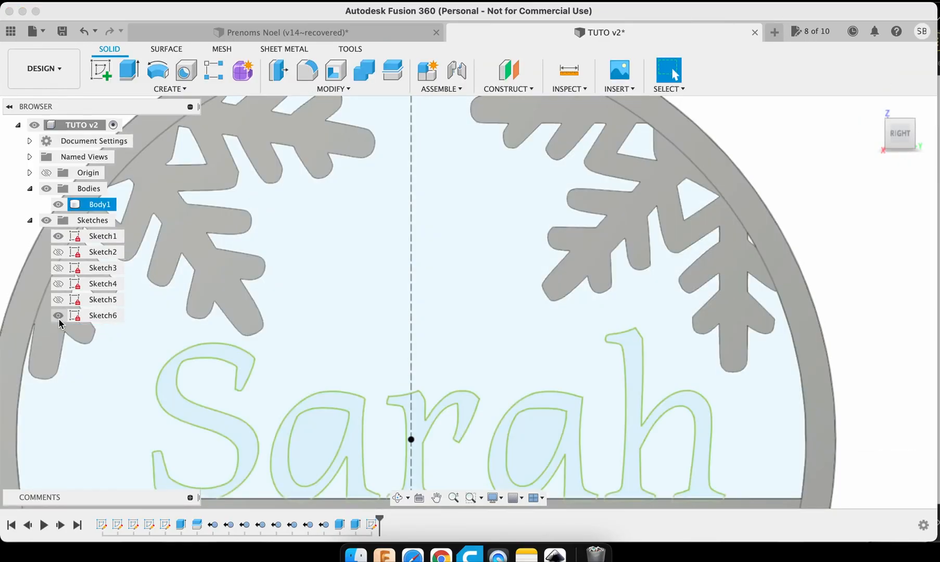
pyautogui.click(59, 317)
pyautogui.click(58, 316)
pyautogui.click(58, 316)
pyautogui.click(59, 317)
# Step: Extrude the five letter profiles of the first name 3 mm, joined to the ornament body
pyautogui.click(233, 386)
pyautogui.scroll(-3, 234, 385)
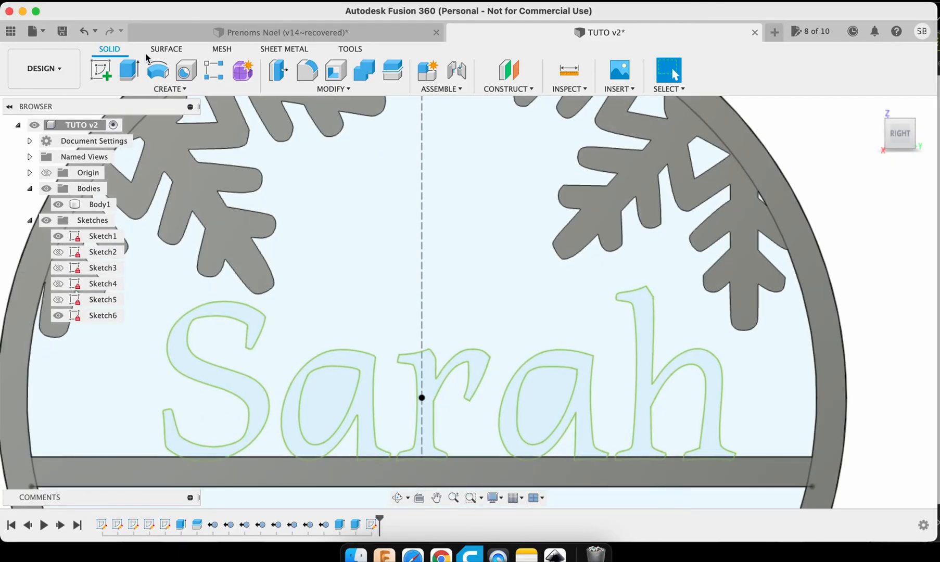
pyautogui.click(129, 70)
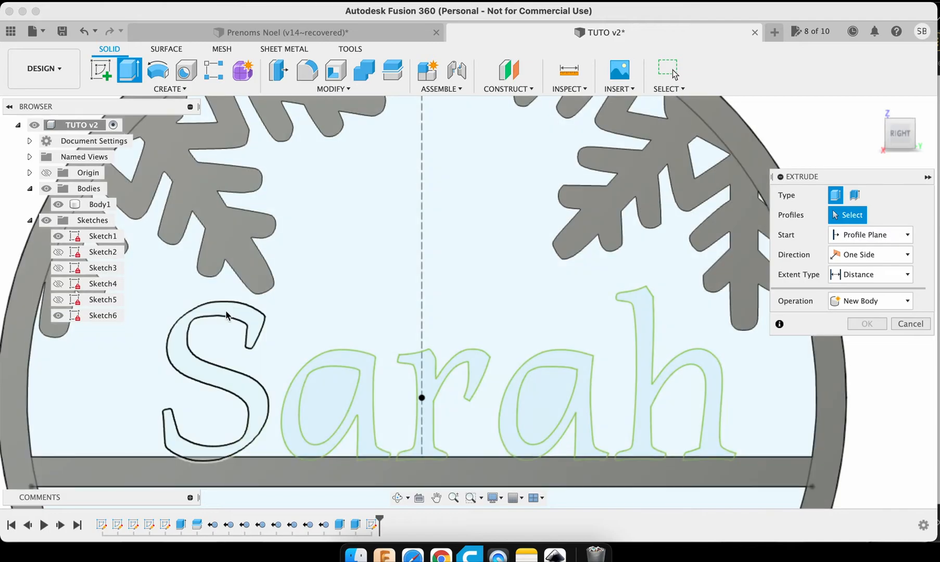
pyautogui.click(227, 315)
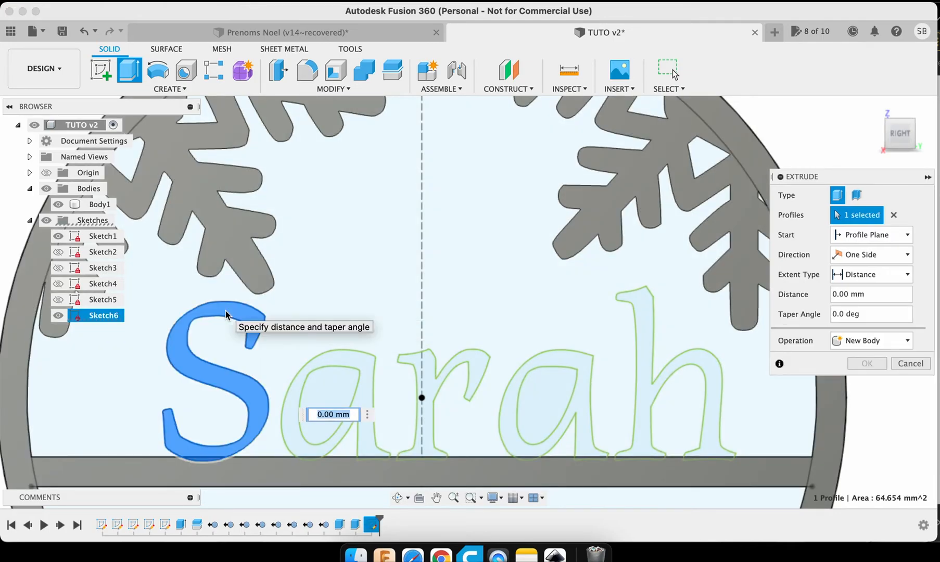
pyautogui.click(349, 361)
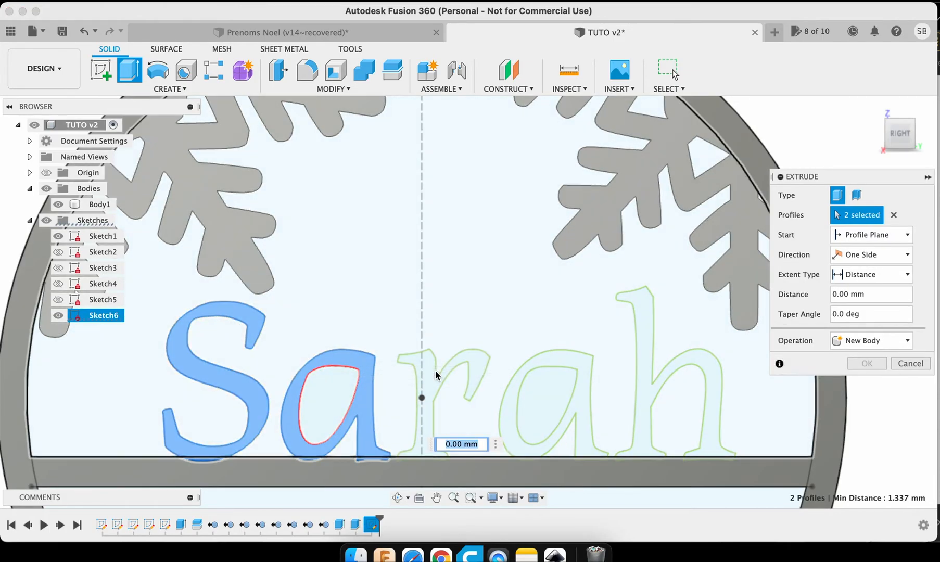
pyautogui.click(424, 368)
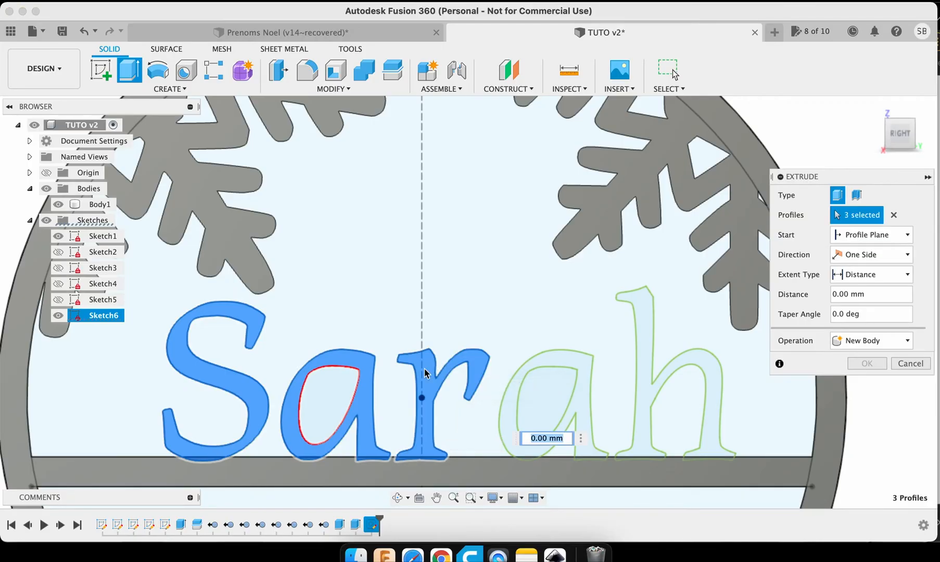
pyautogui.click(549, 359)
pyautogui.click(643, 340)
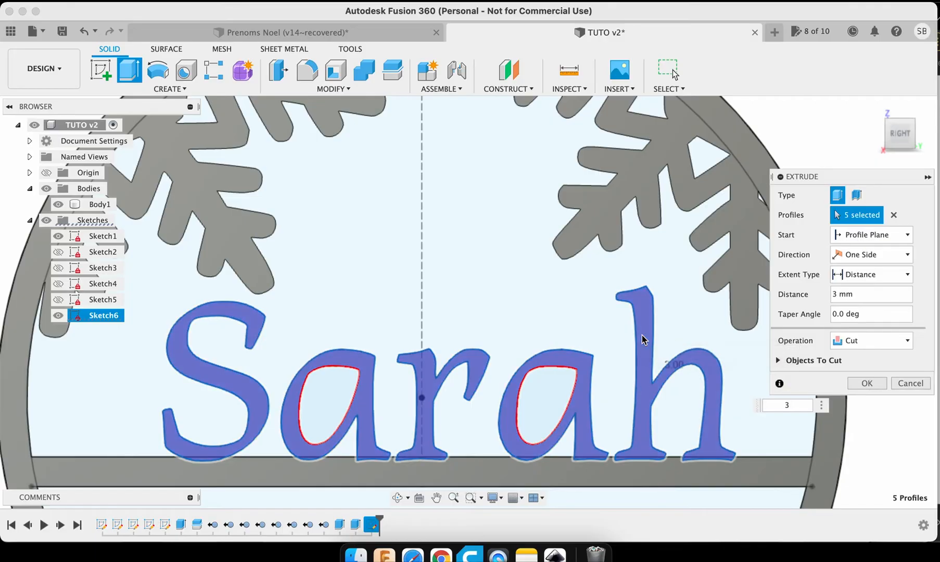
pyautogui.click(841, 344)
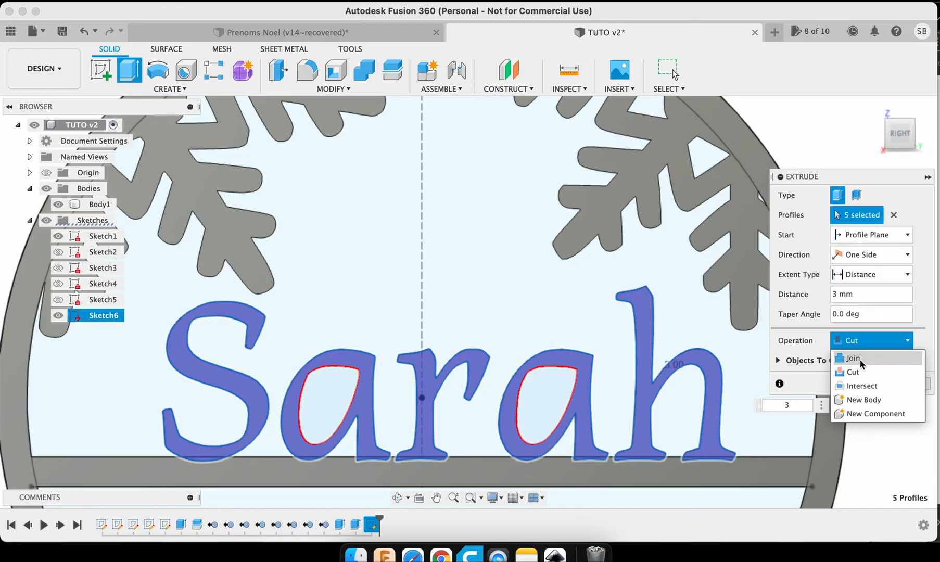
pyautogui.click(853, 358)
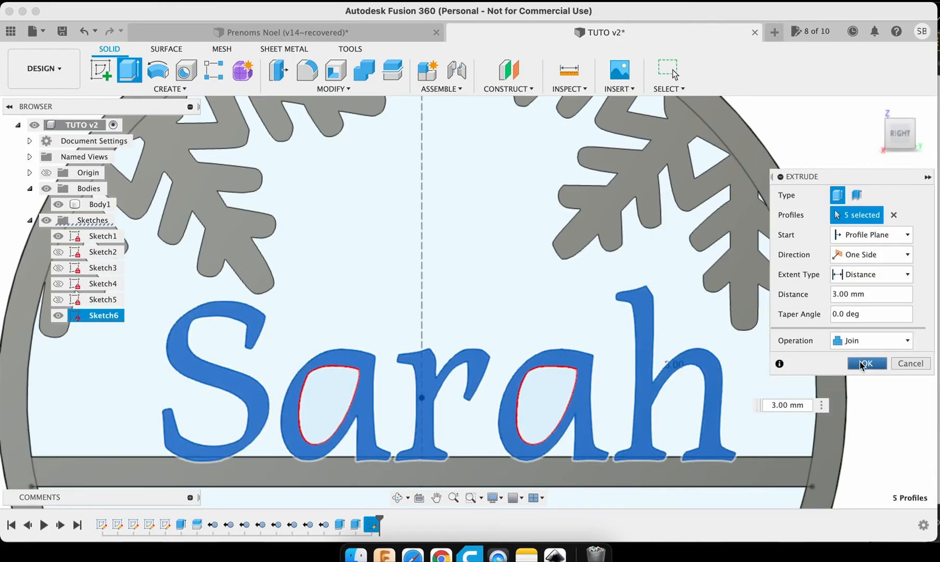
pyautogui.click(864, 364)
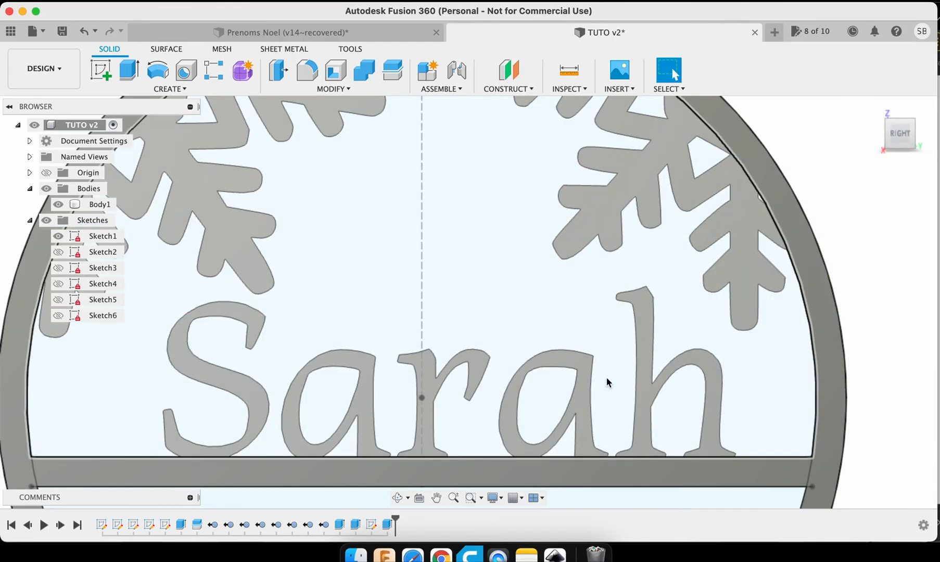
# Step: Check the whole ornament at an angle and undo the joined extrusion of the name
pyautogui.scroll(-3, 606, 382)
pyautogui.scroll(-5, 606, 382)
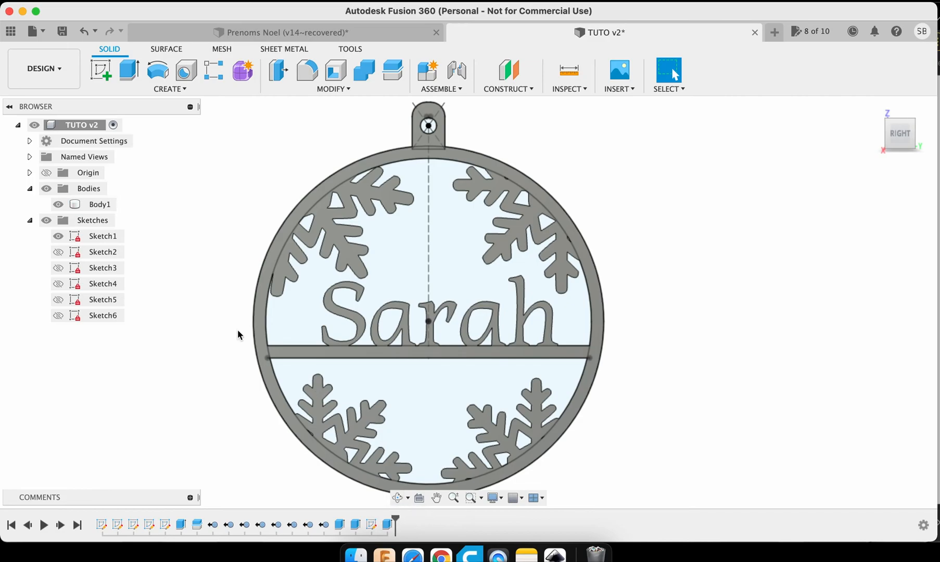
pyautogui.click(398, 497)
pyautogui.moveTo(245, 215); pyautogui.dragTo(551, 541)
pyautogui.press('Escape')
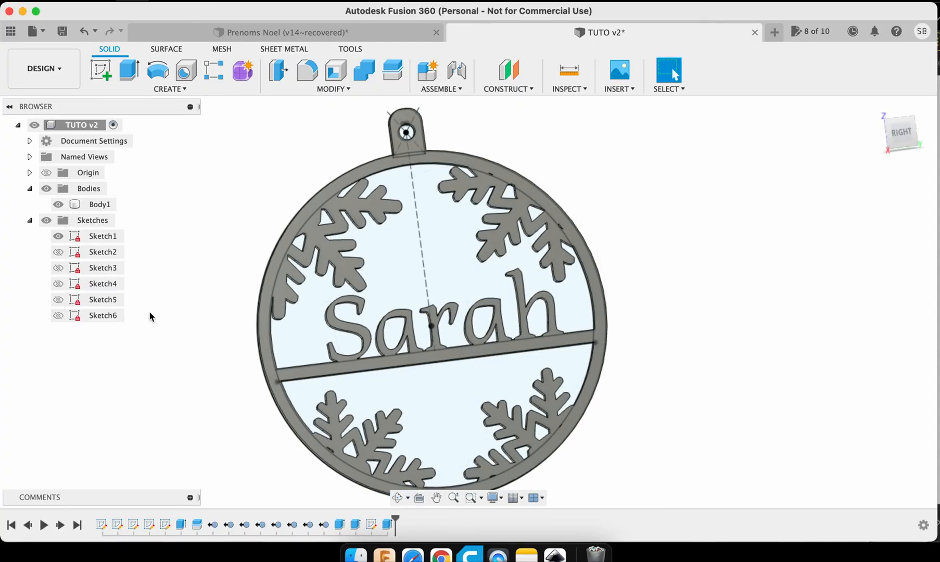
pyautogui.press('super+z')
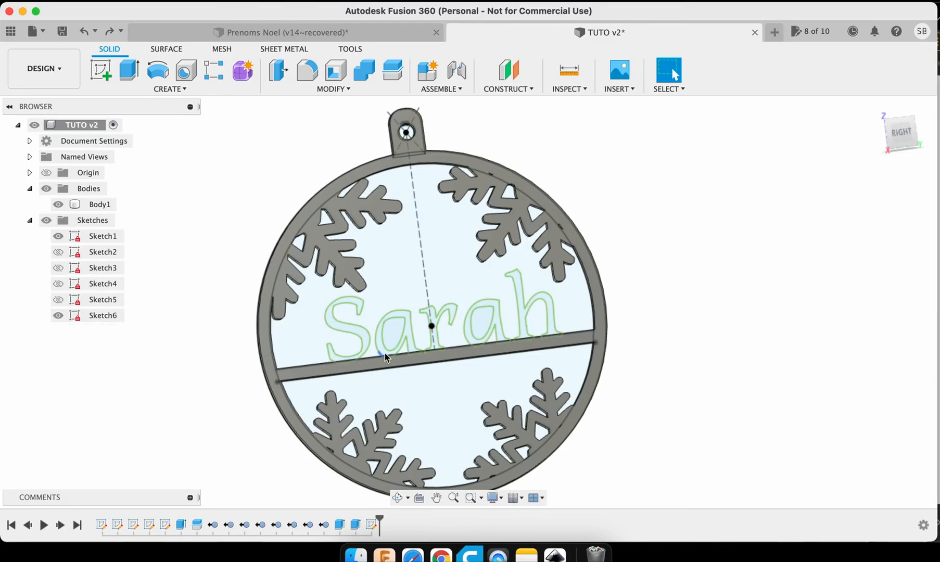
# Step: Extrude the name's five letter profiles 3 mm with the New Body operation
pyautogui.scroll(5, 385, 356)
pyautogui.click(174, 350)
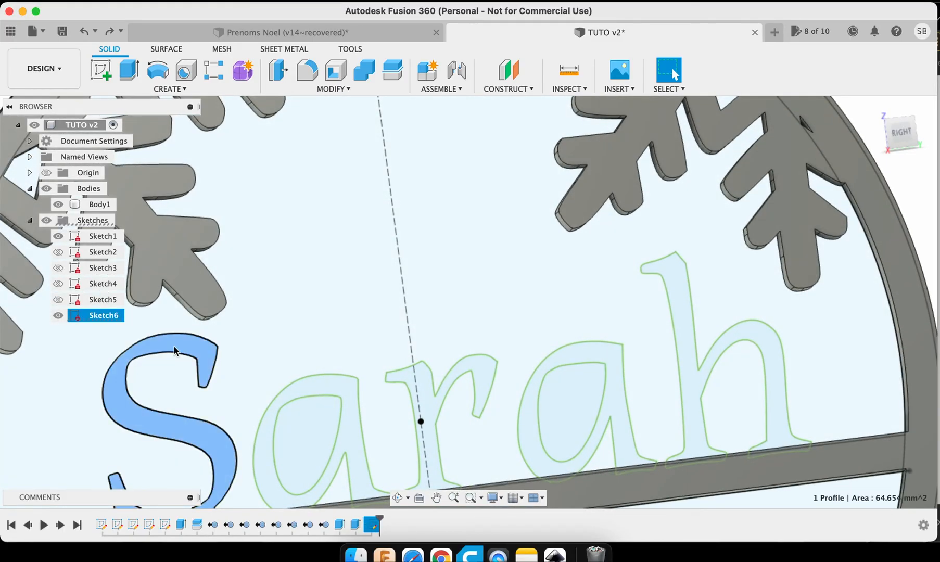
pyautogui.keyDown('shift'); pyautogui.click(339, 388); pyautogui.keyUp('shift')
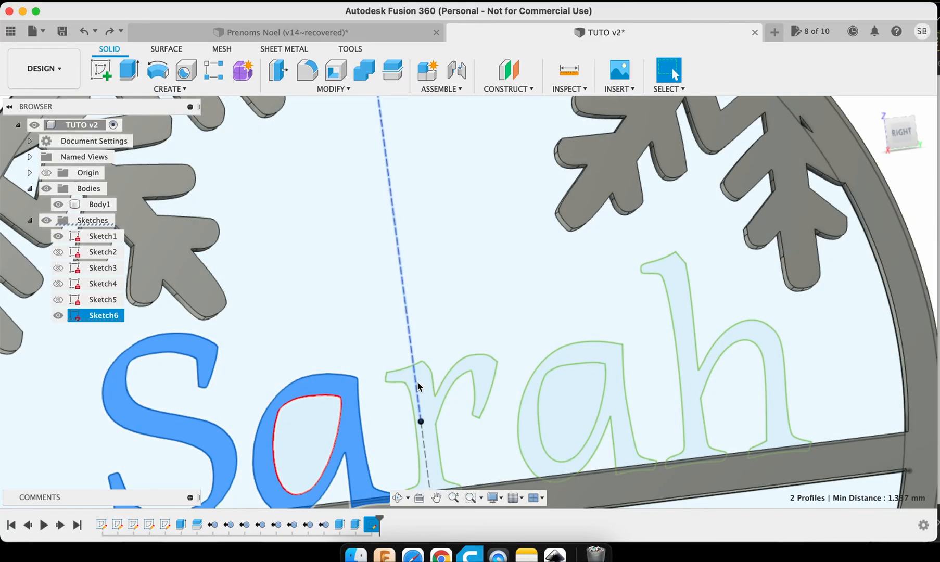
pyautogui.keyDown('shift'); pyautogui.click(419, 388); pyautogui.keyUp('shift')
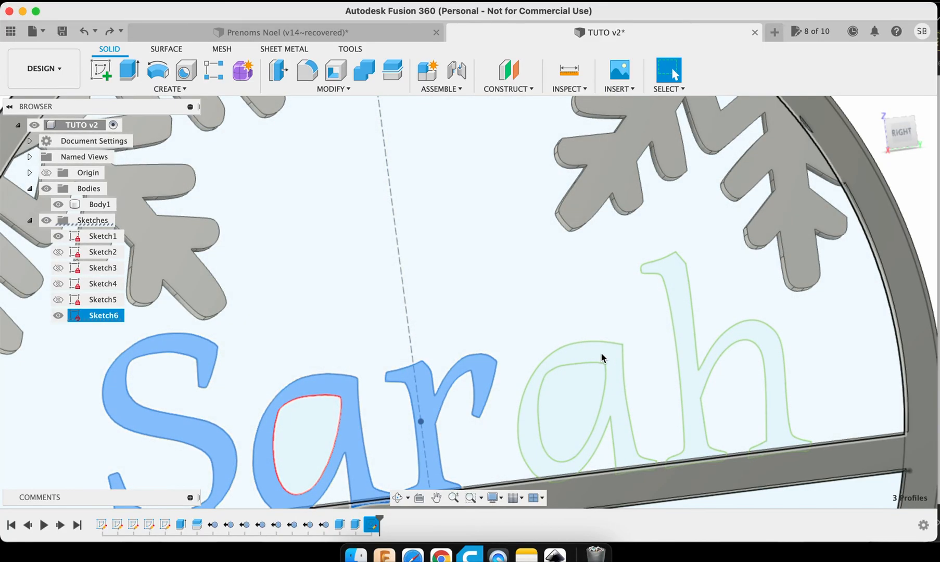
pyautogui.keyDown('shift'); pyautogui.click(605, 360); pyautogui.keyUp('shift')
pyautogui.keyDown('shift'); pyautogui.click(692, 352); pyautogui.keyUp('shift')
pyautogui.click(125, 70)
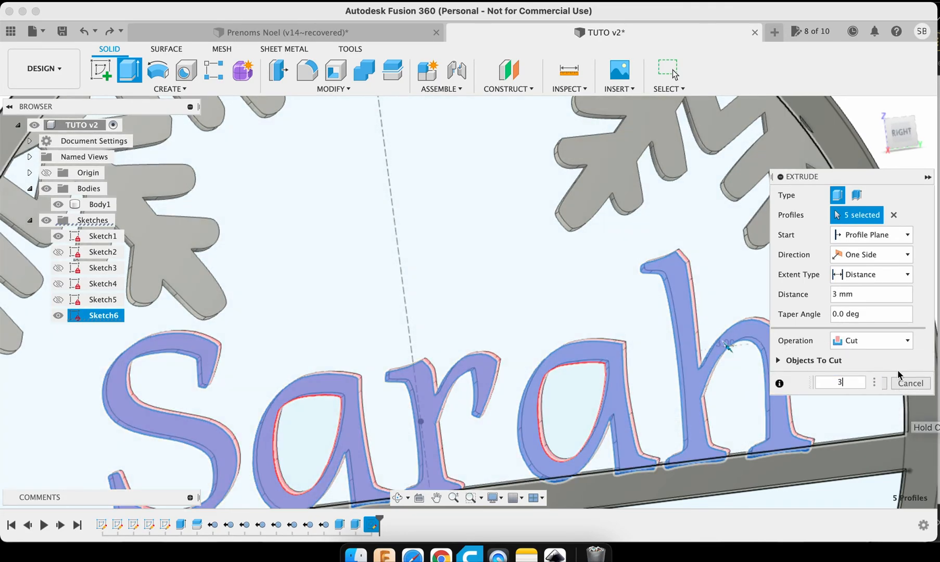
pyautogui.click(886, 348)
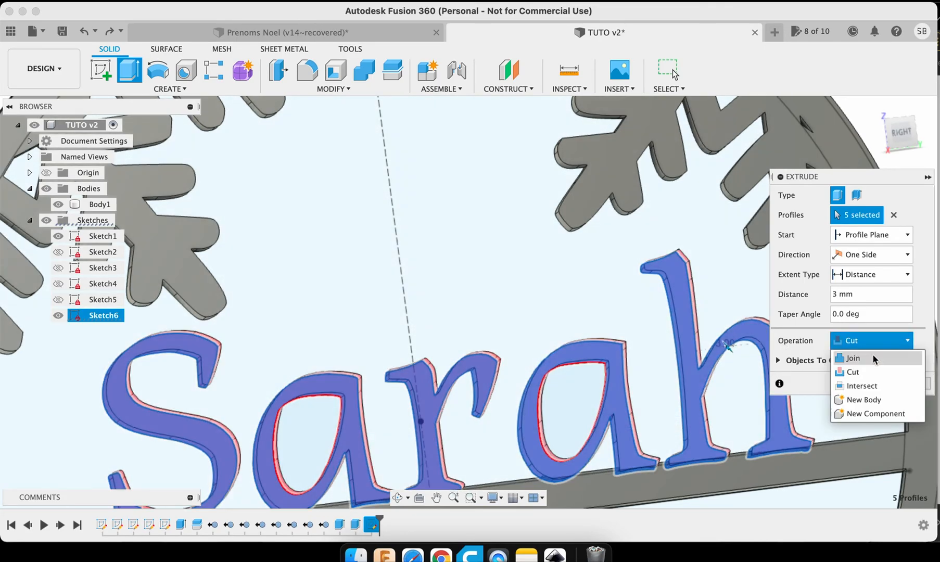
pyautogui.click(862, 400)
pyautogui.click(867, 365)
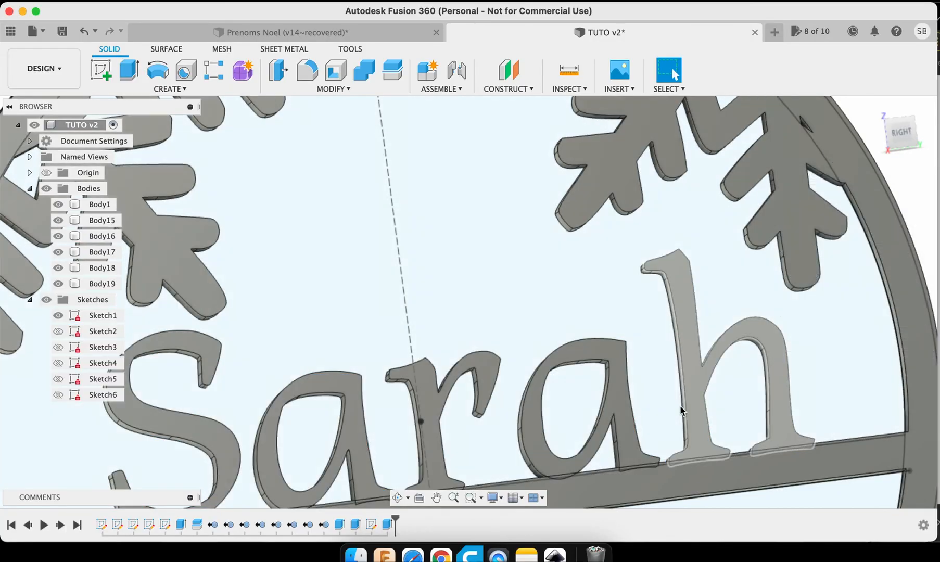
# Step: Toggle the visibility of the separate letter bodies one by one, leaving them all shown, and examine the ornament from several angles
pyautogui.scroll(-5, 436, 435)
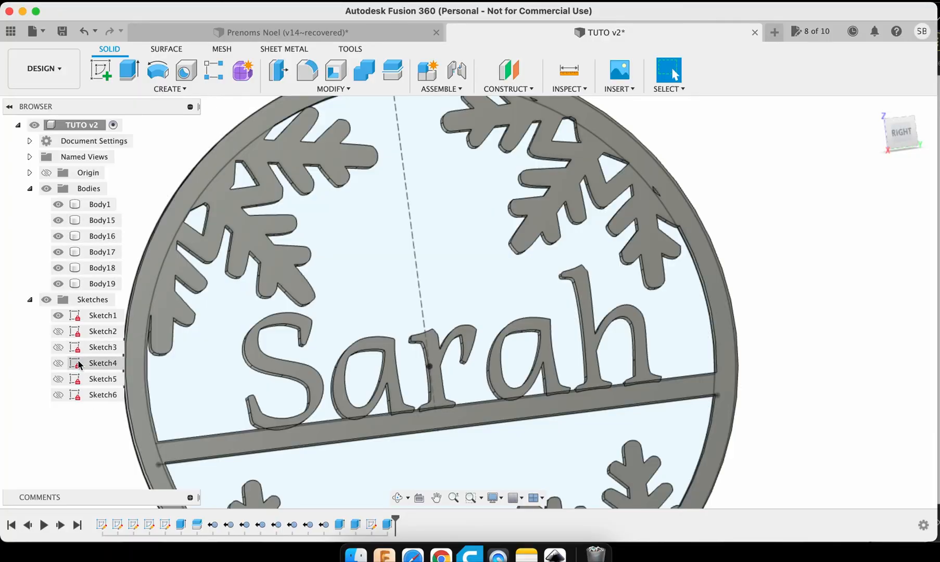
pyautogui.click(54, 223)
pyautogui.click(57, 221)
pyautogui.click(58, 236)
pyautogui.click(57, 252)
pyautogui.click(58, 267)
pyautogui.click(58, 283)
pyautogui.click(58, 284)
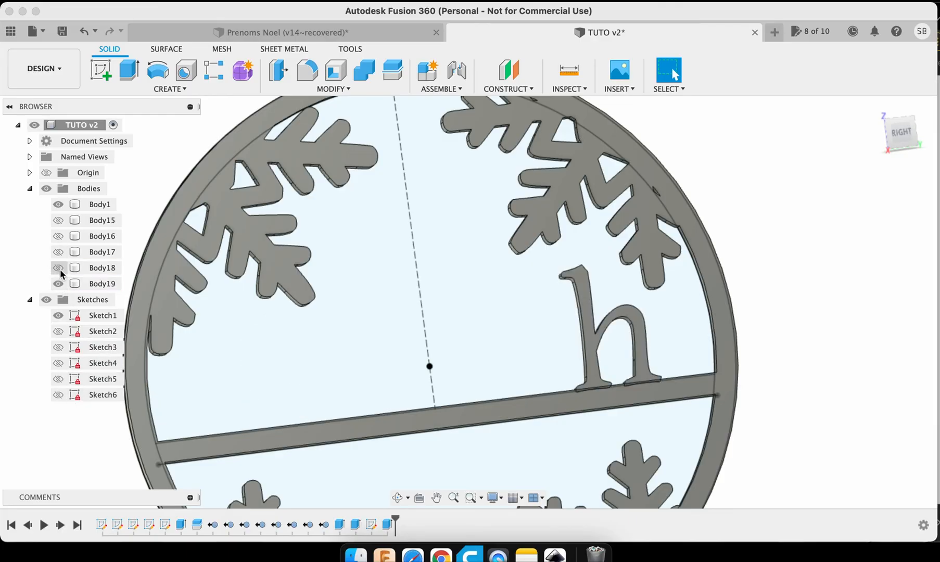
pyautogui.click(57, 267)
pyautogui.click(57, 252)
pyautogui.click(58, 236)
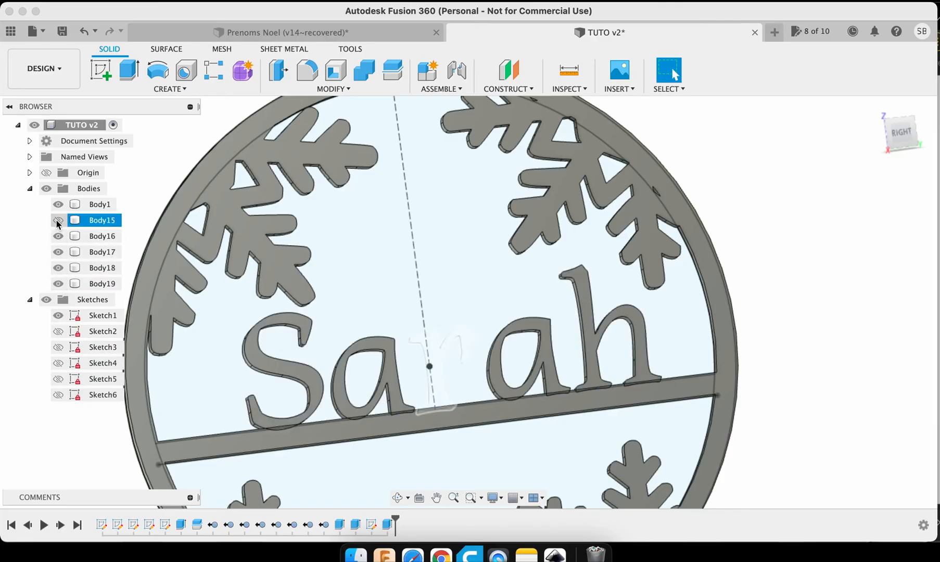
pyautogui.click(58, 221)
pyautogui.scroll(-5, 325, 298)
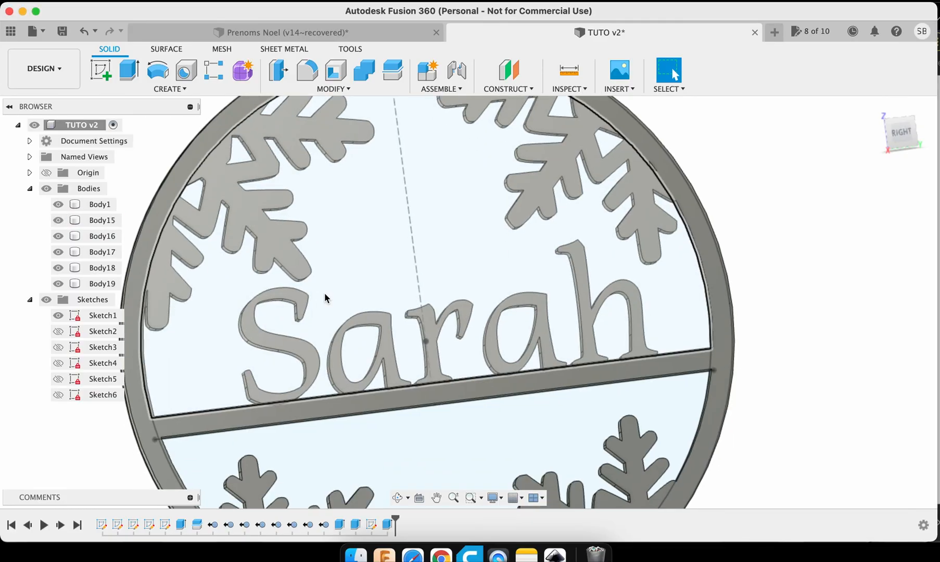
pyautogui.click(397, 498)
pyautogui.moveTo(246, 288); pyautogui.dragTo(598, 544)
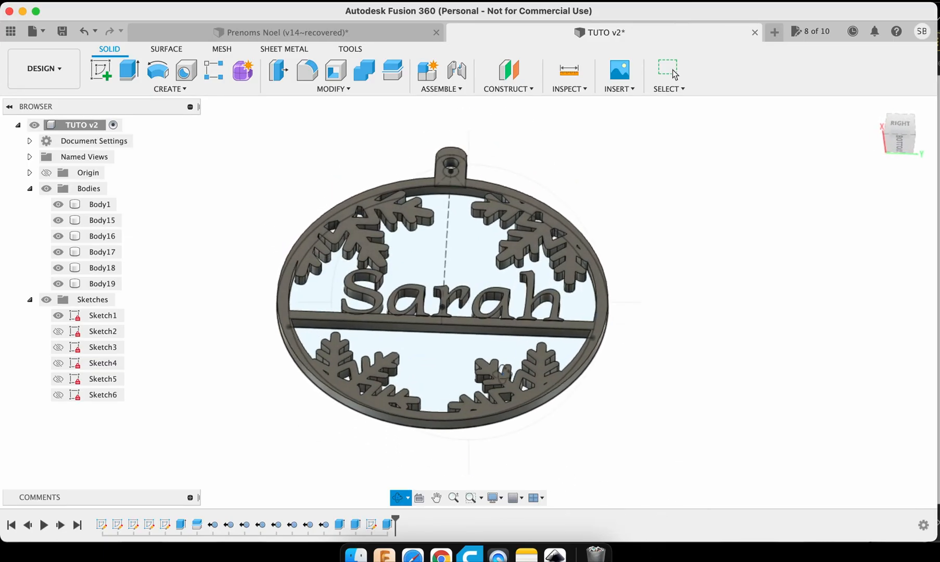
pyautogui.moveTo(502, 373); pyautogui.dragTo(508, 416)
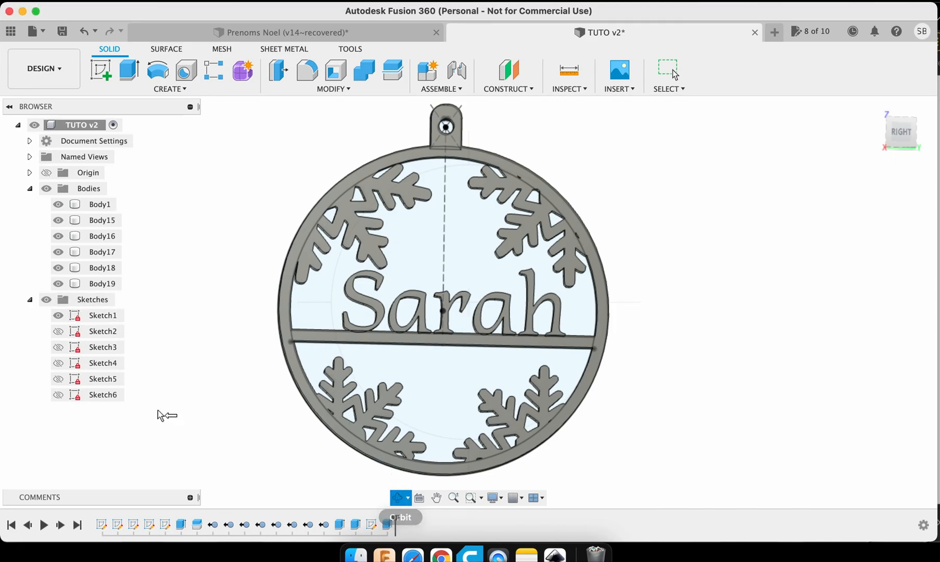
# Step: Hide the letter bodies Body15 to Body19, briefly showing the name outlines of Sketch6 before hiding them too
pyautogui.click(57, 395)
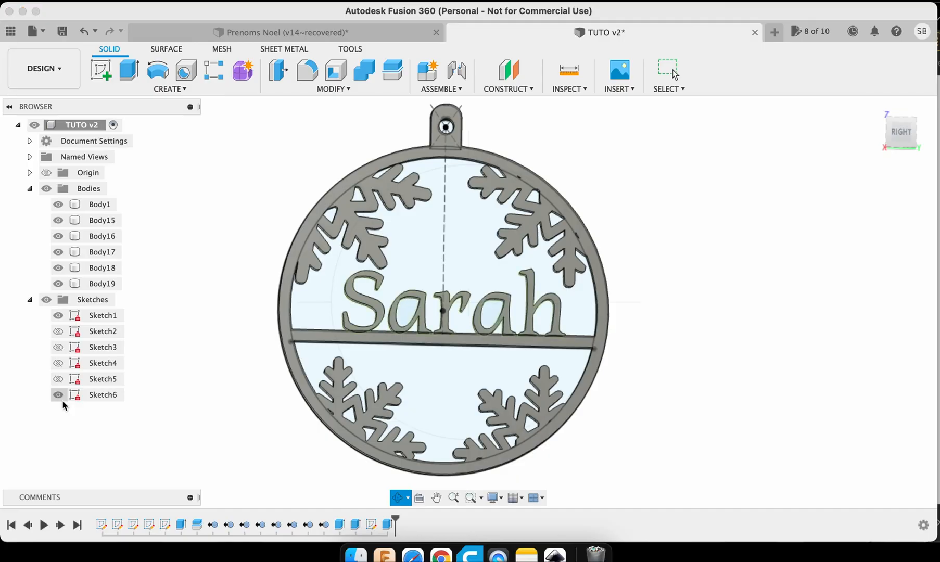
pyautogui.click(59, 283)
pyautogui.click(60, 269)
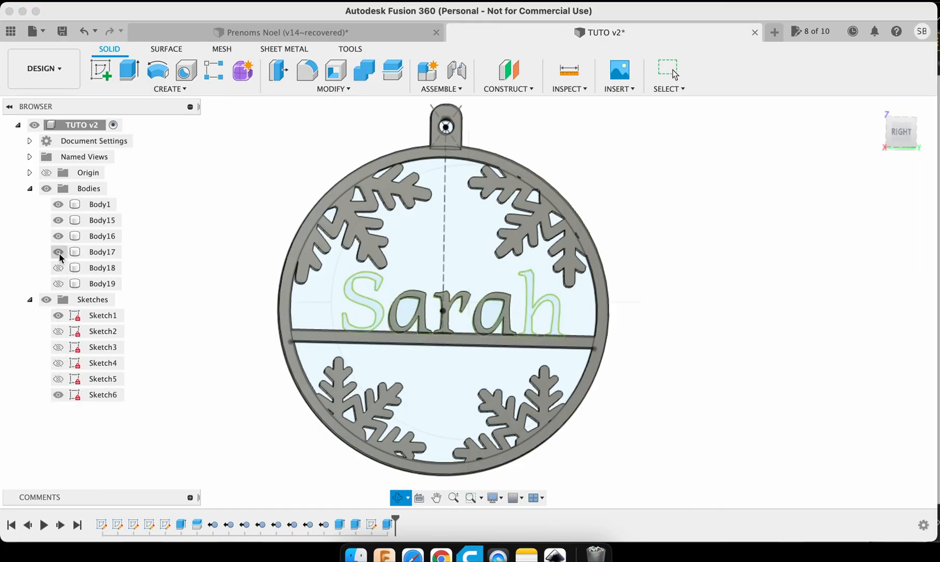
pyautogui.click(58, 253)
pyautogui.click(57, 236)
pyautogui.click(57, 220)
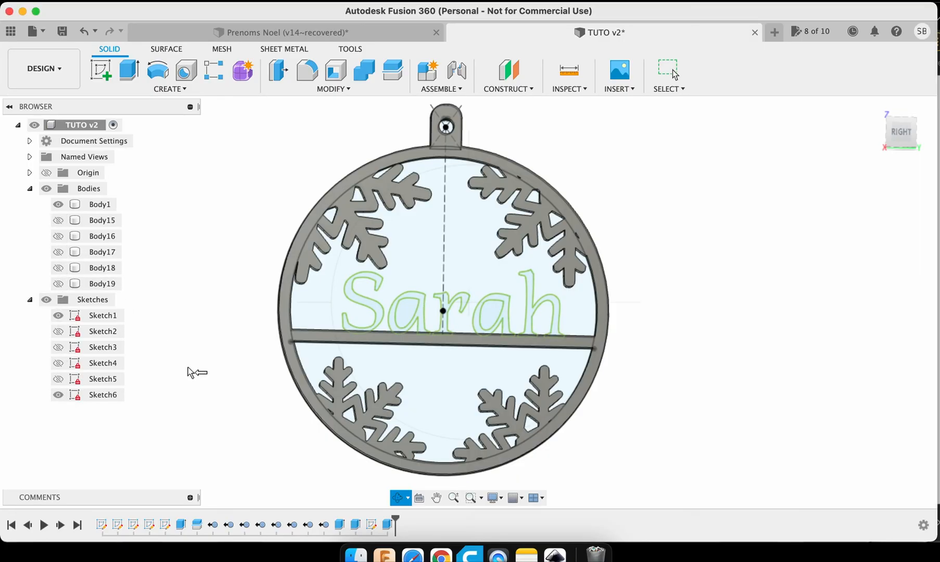
pyautogui.click(58, 395)
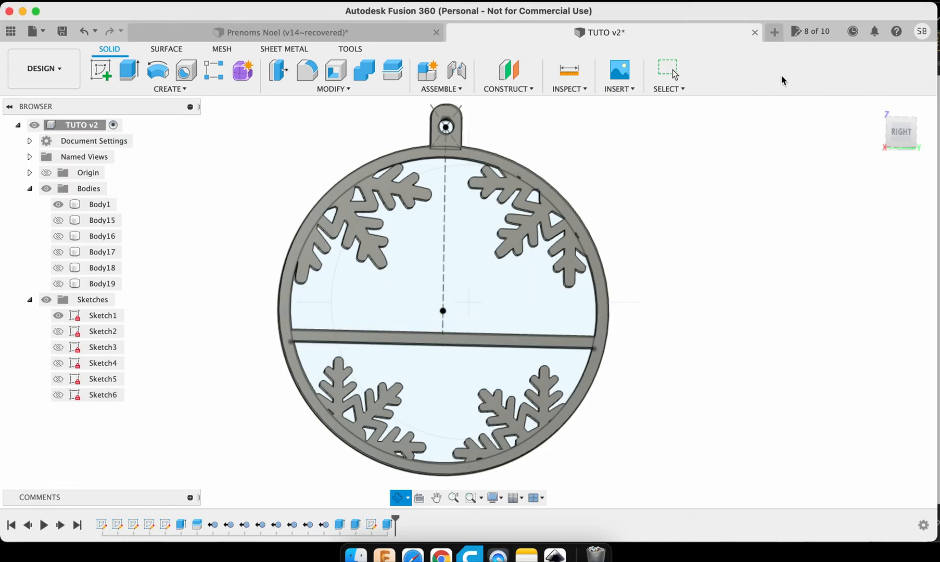
pyautogui.click(610, 88)
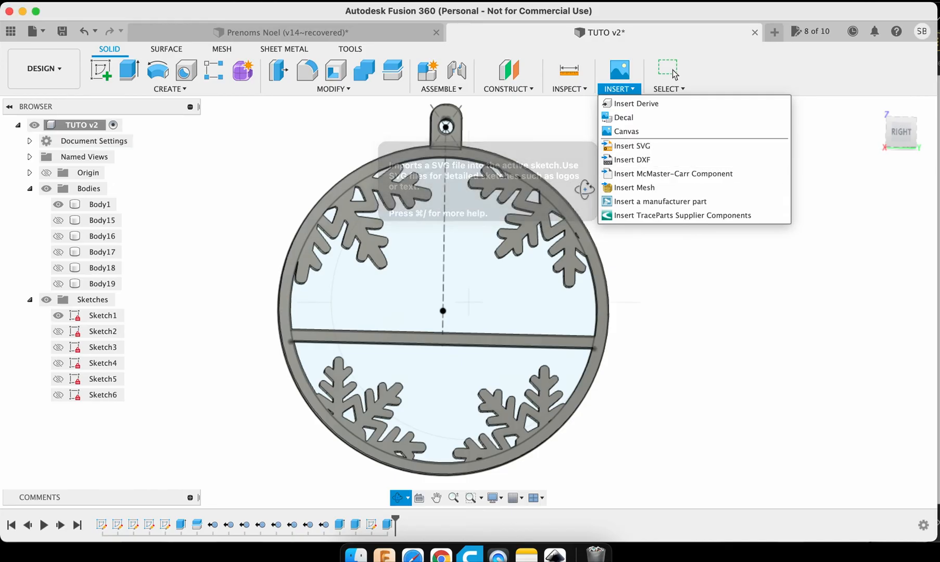
pyautogui.click(333, 88)
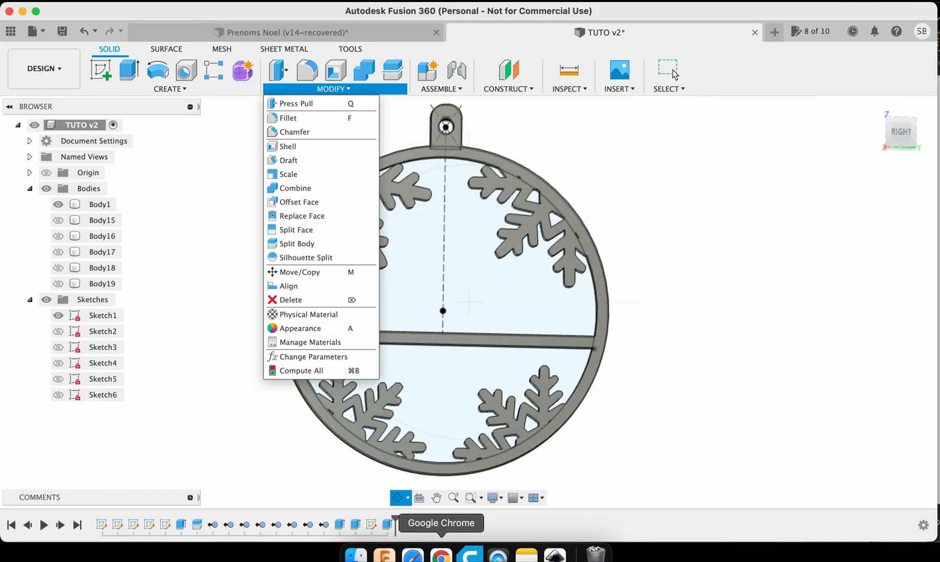
# Step: Switch to Chrome and clear the preview text on the Amaretto Regular font page
pyautogui.click(441, 554)
pyautogui.click(159, 204)
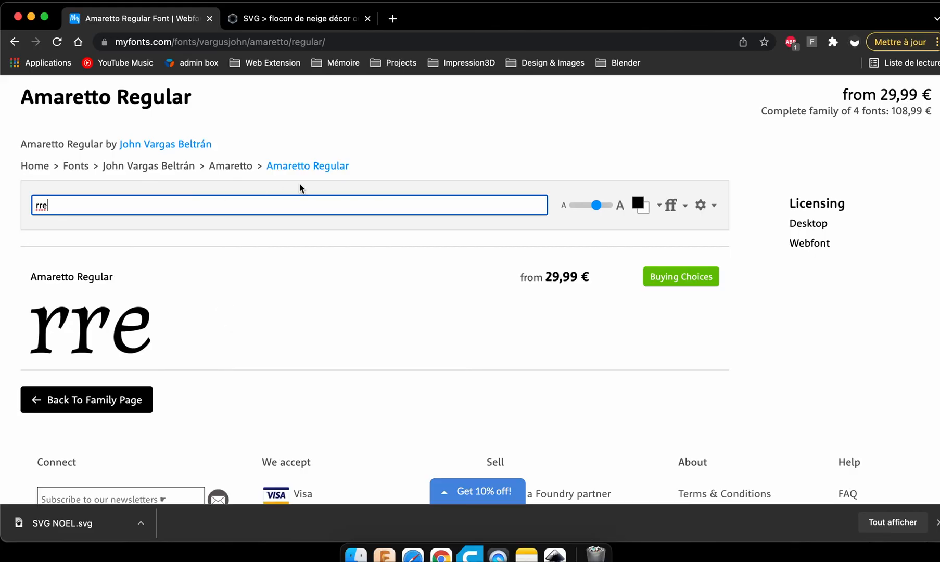
pyautogui.press('BackSpace')
pyautogui.press('BackSpace')
pyautogui.press('BackSpace')
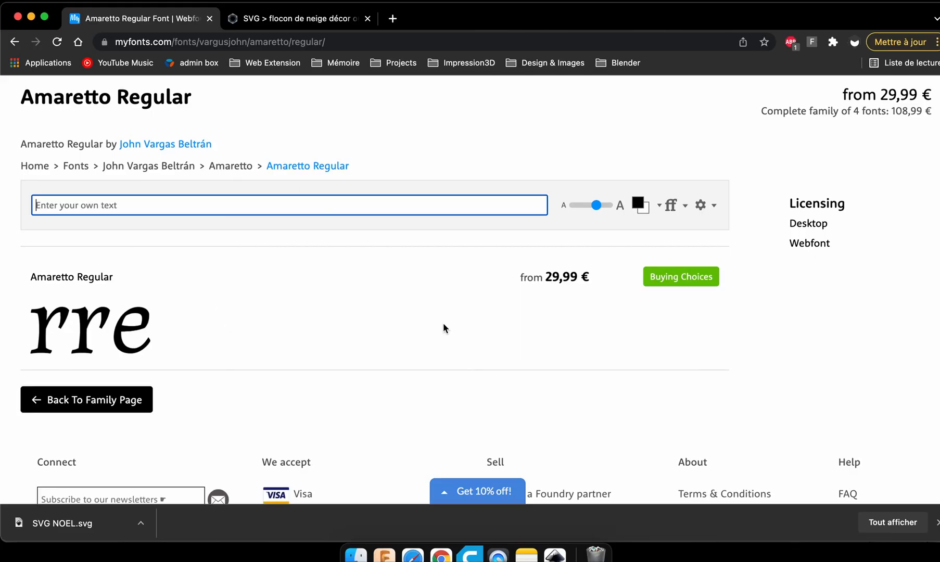
# Step: View the finished name ornaments laid out in Ultimaker Cura and the font page in Chrome, and return to Fusion 360
pyautogui.click(470, 554)
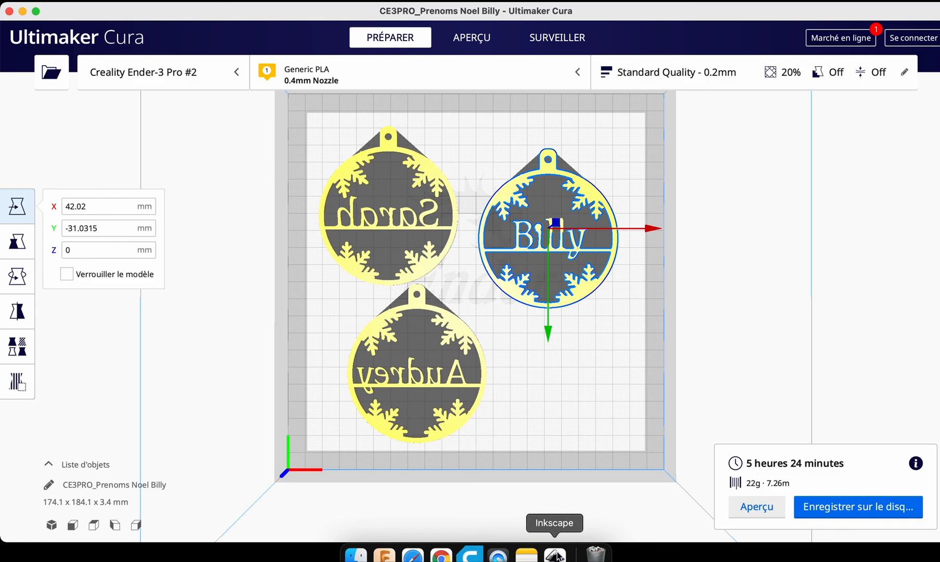
pyautogui.click(435, 558)
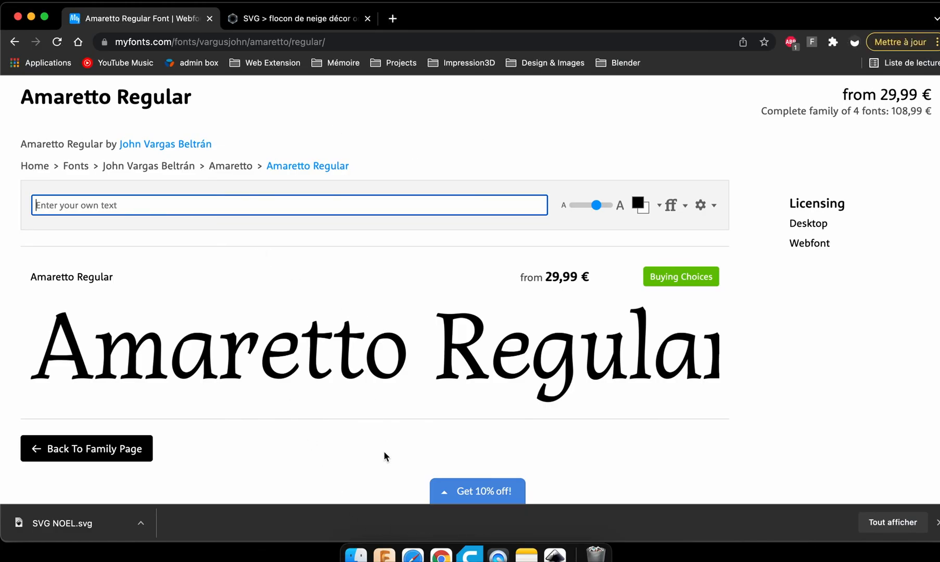
pyautogui.click(384, 556)
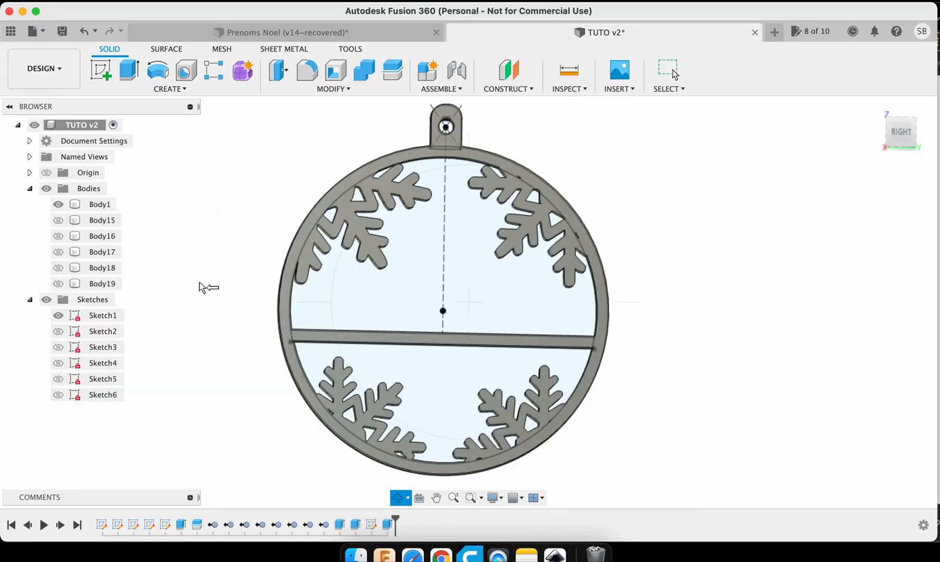
# Step: Show the letter bodies Body15 to Body19 again and check the ornament at an angle
pyautogui.click(57, 284)
pyautogui.click(56, 268)
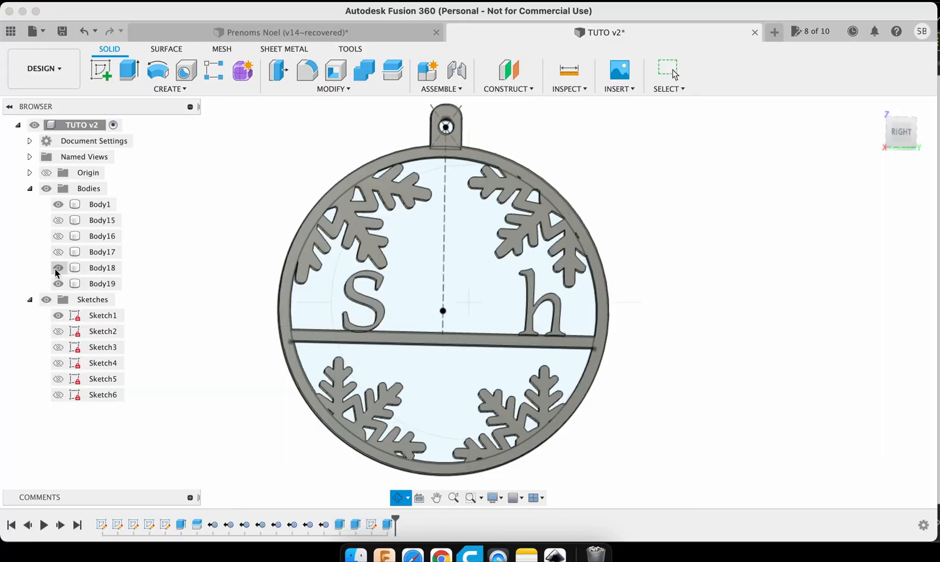
pyautogui.click(57, 252)
pyautogui.click(57, 236)
pyautogui.click(57, 220)
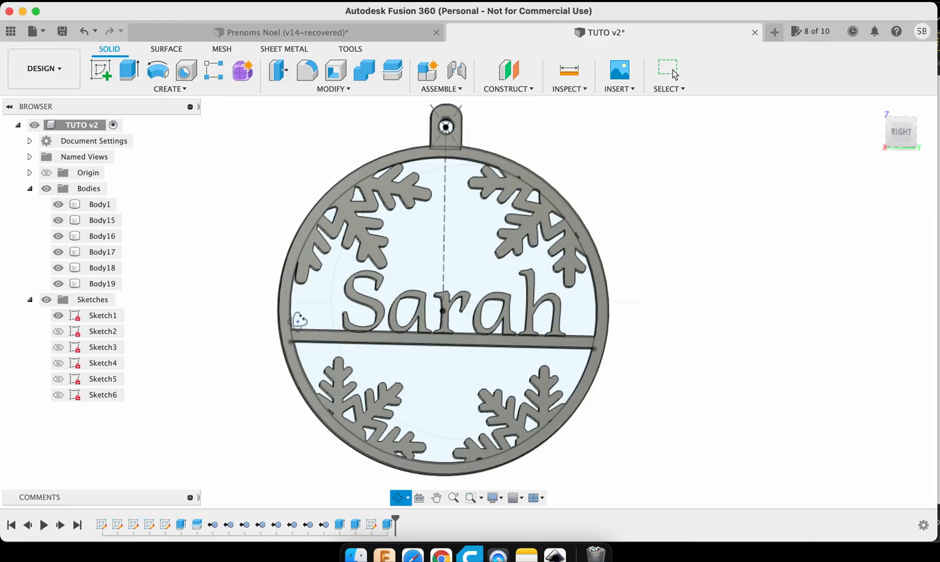
pyautogui.moveTo(229, 276); pyautogui.dragTo(197, 507)
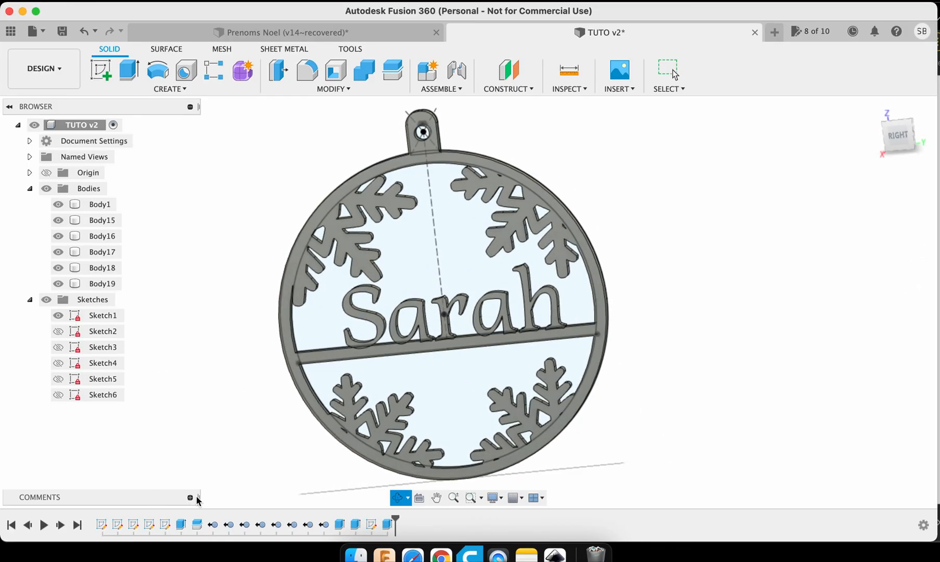